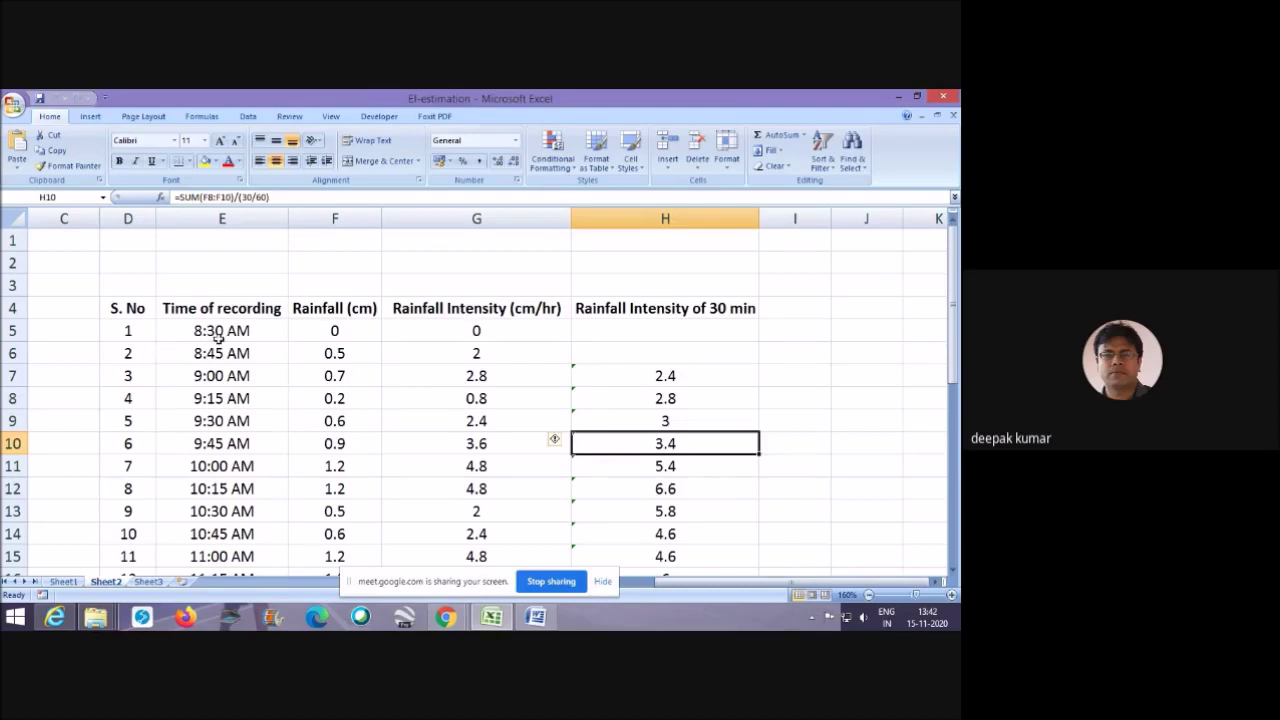
# Review the 15-minute recording times from 8:30 AM to 2:30 PM, the rainfall values and the two rainfall intensity columns.
pyautogui.click(220, 334)
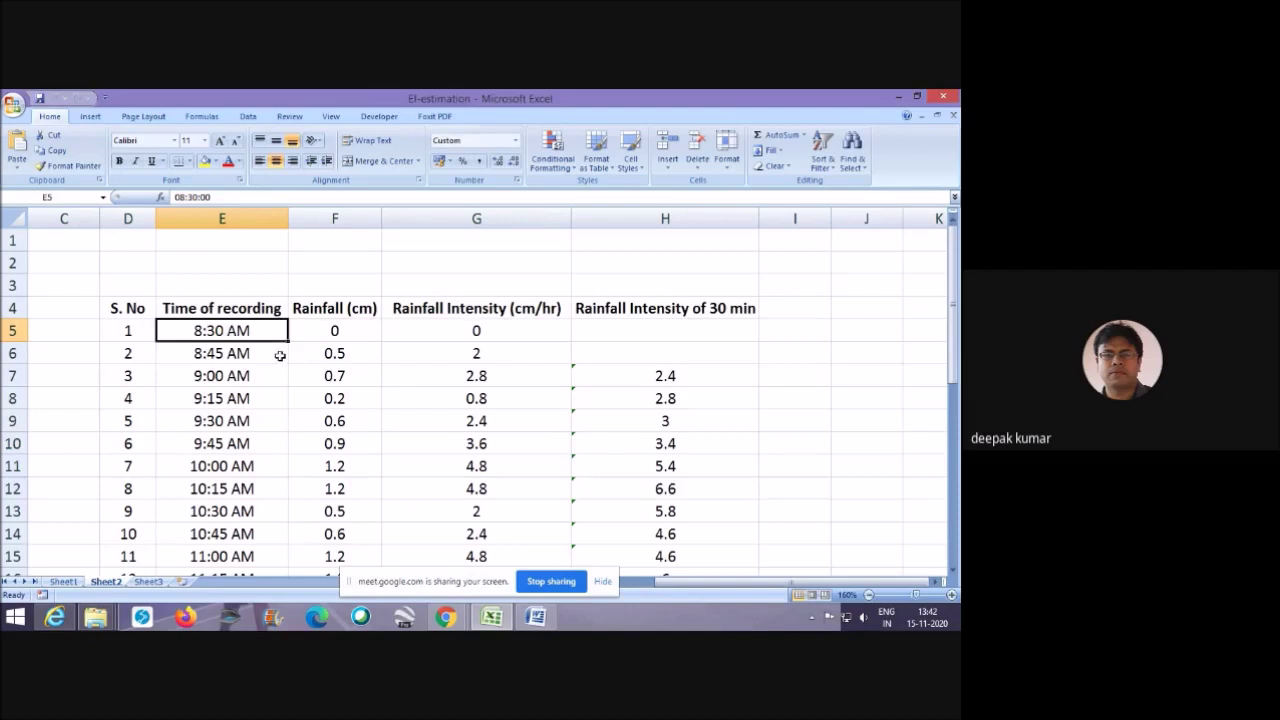
pyautogui.click(228, 355)
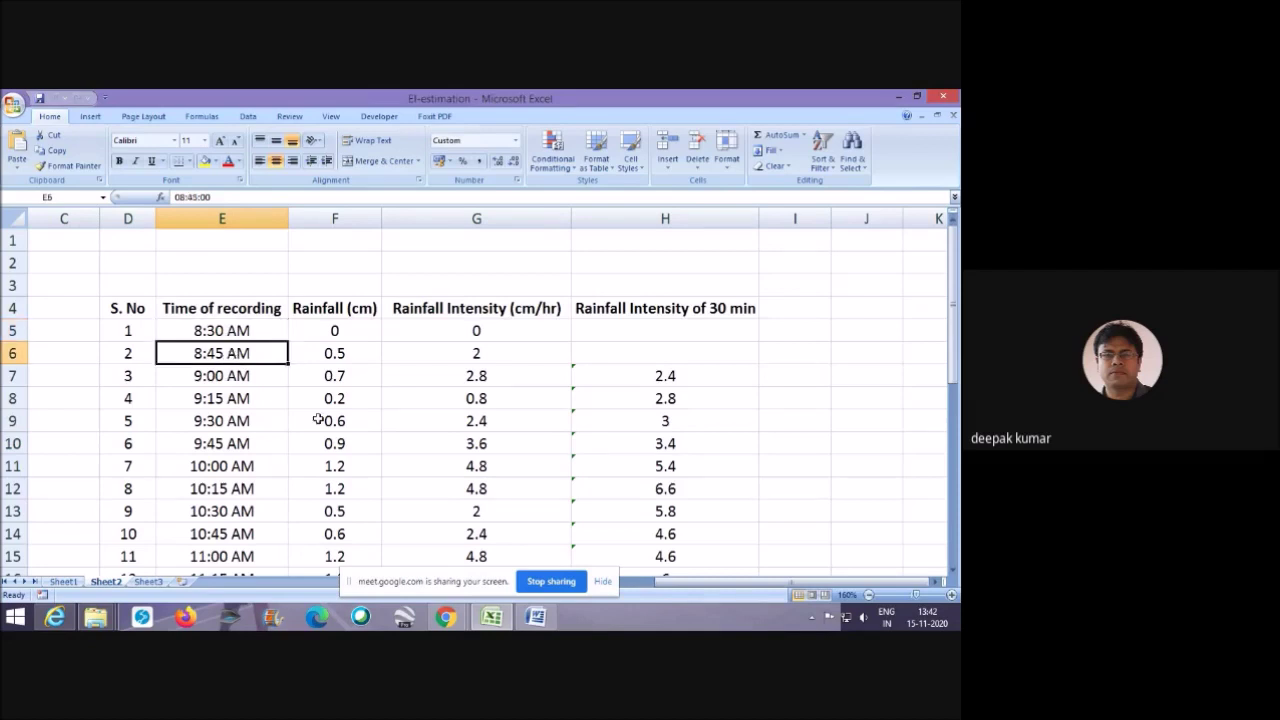
pyautogui.click(229, 378)
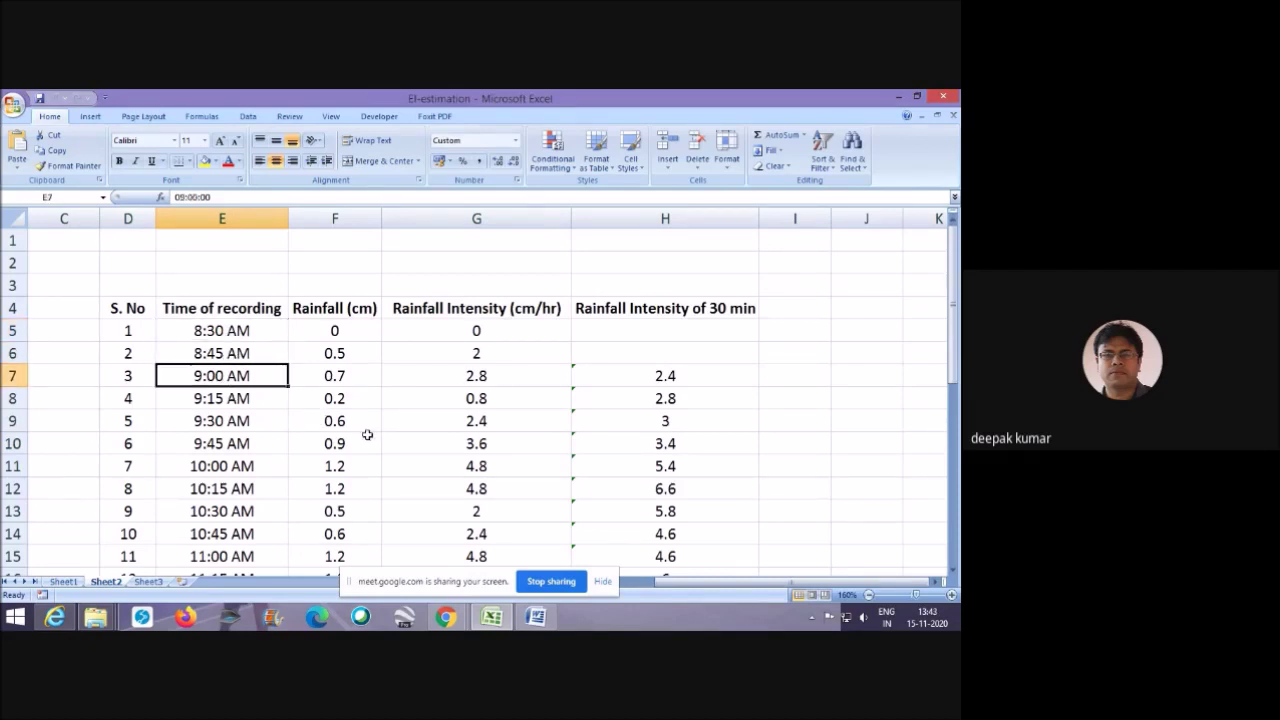
pyautogui.click(259, 401)
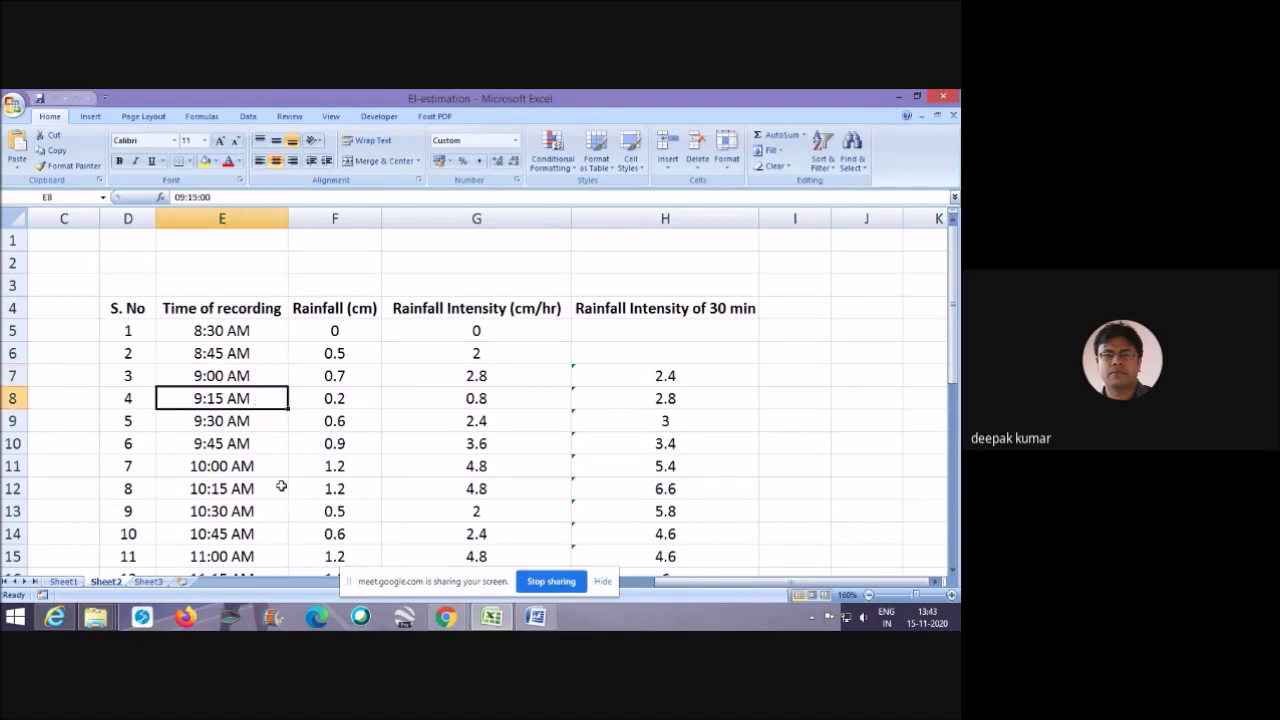
pyautogui.scroll(-6, 282, 486)
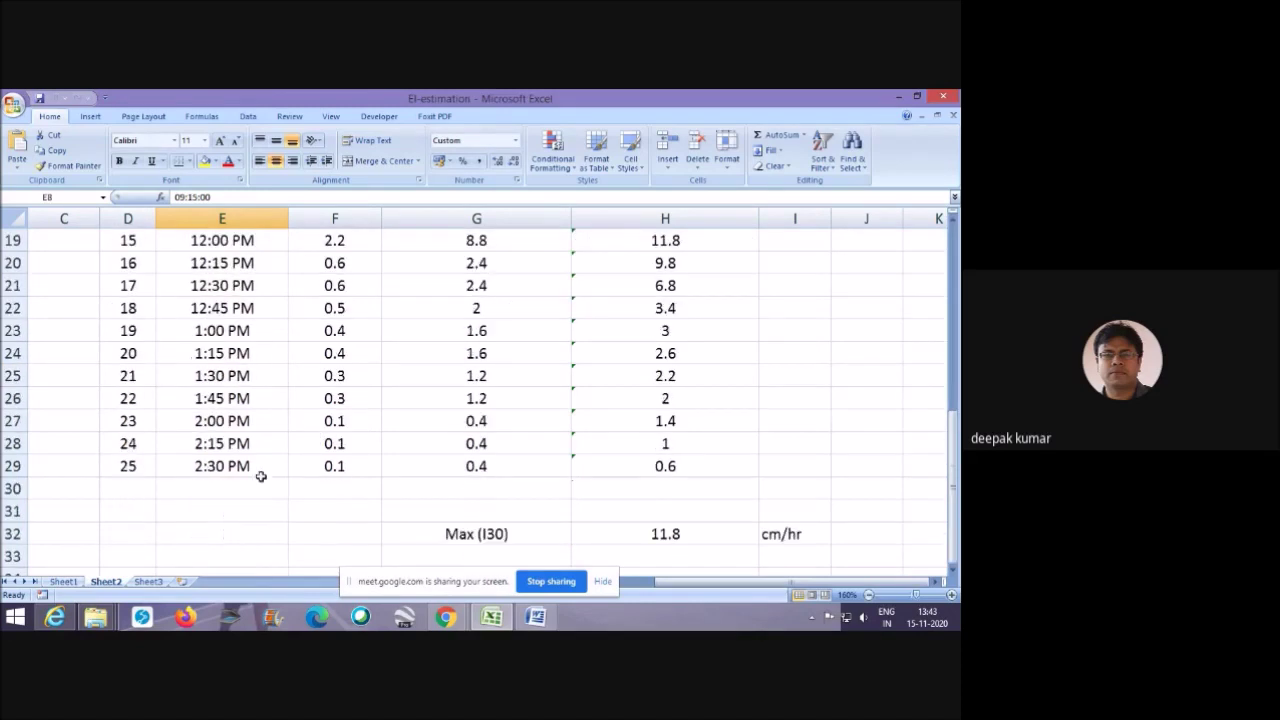
pyautogui.click(248, 470)
pyautogui.scroll(6, 480, 480)
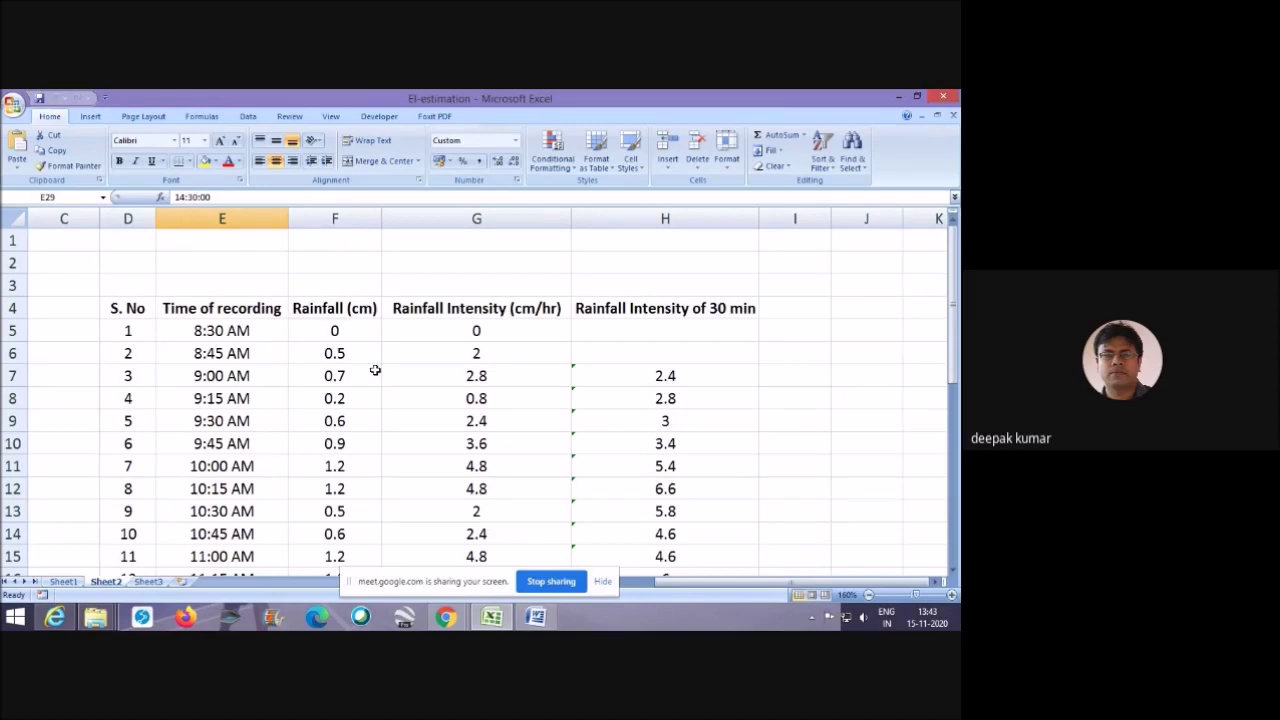
pyautogui.scroll(-5, 377, 433)
pyautogui.scroll(2, 377, 433)
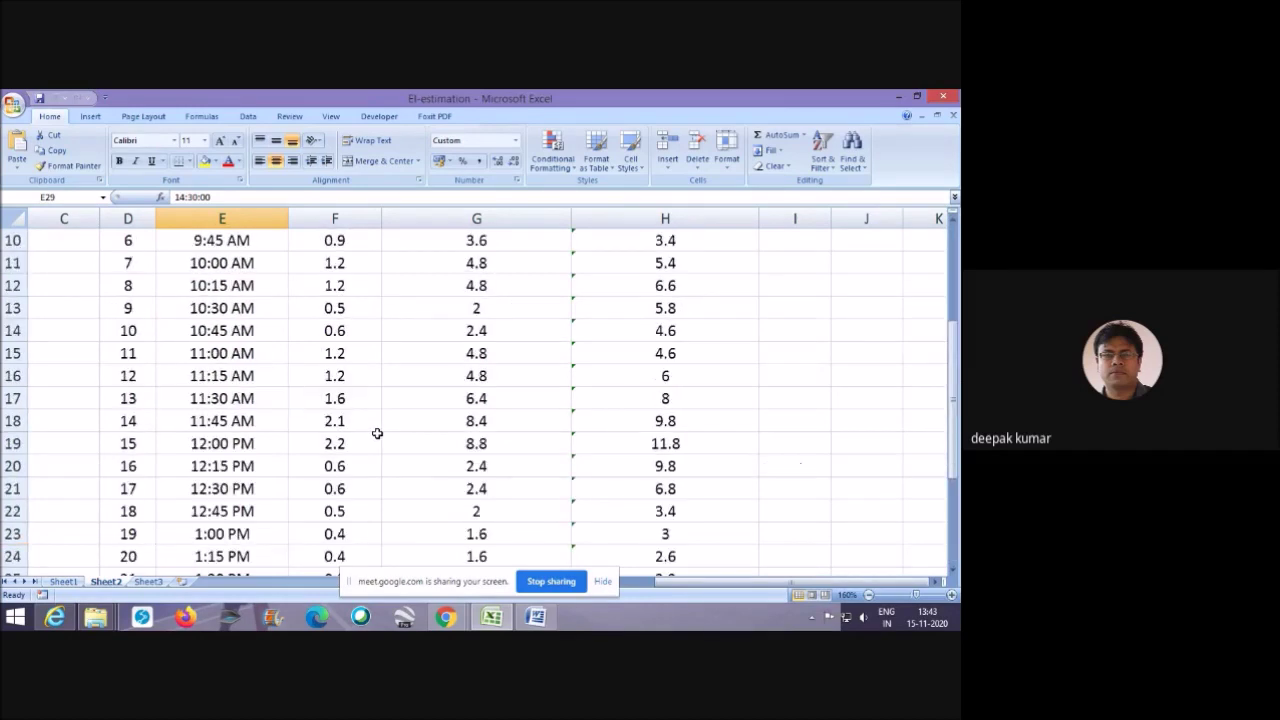
pyautogui.scroll(3, 377, 433)
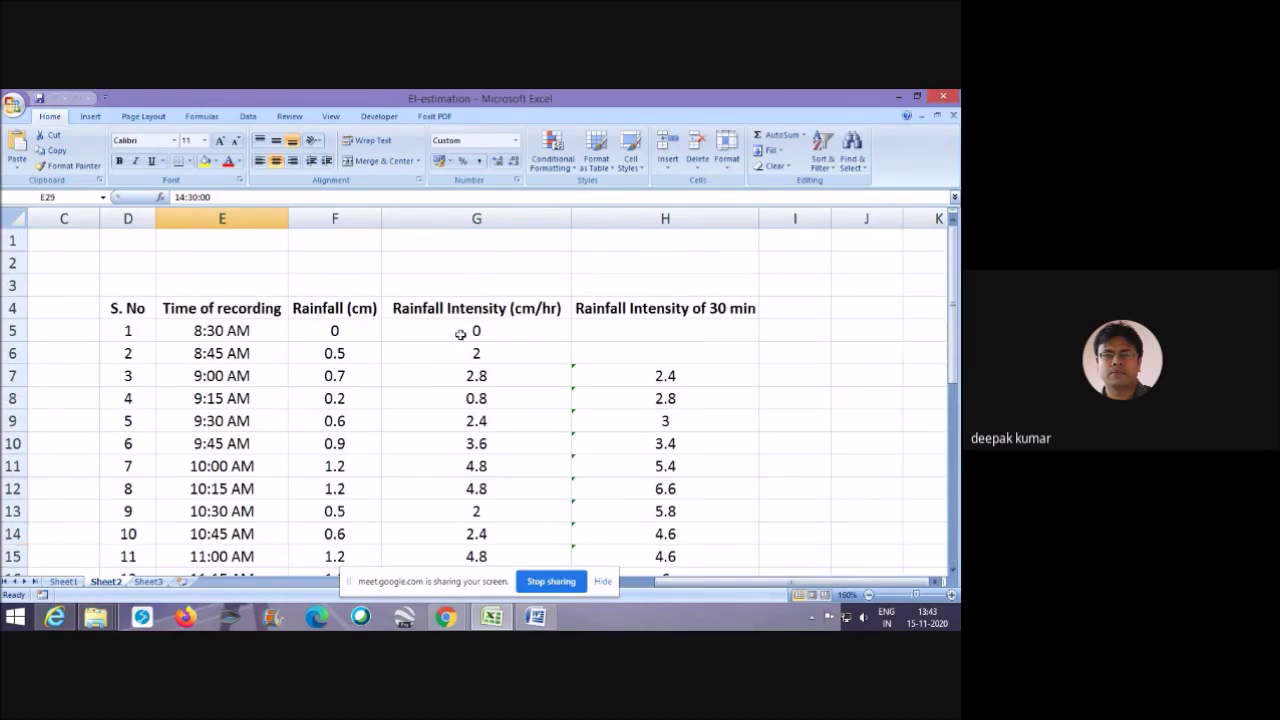
pyautogui.click(510, 315)
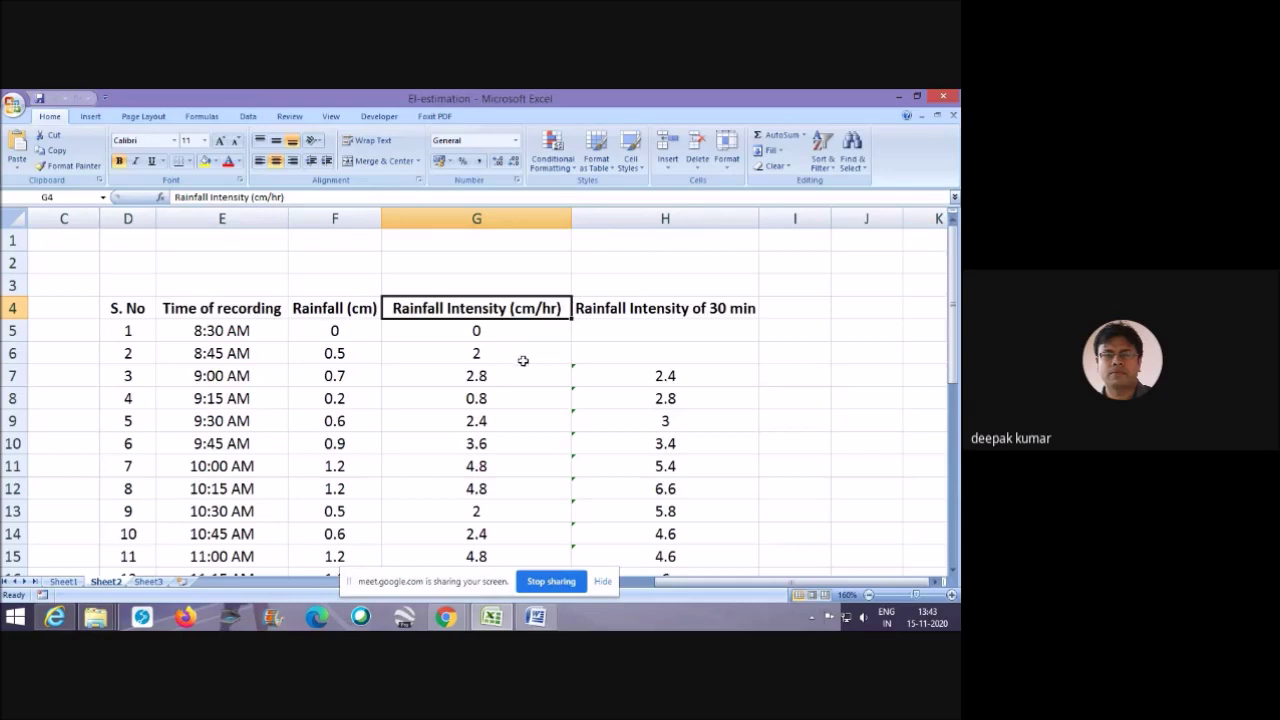
pyautogui.click(681, 316)
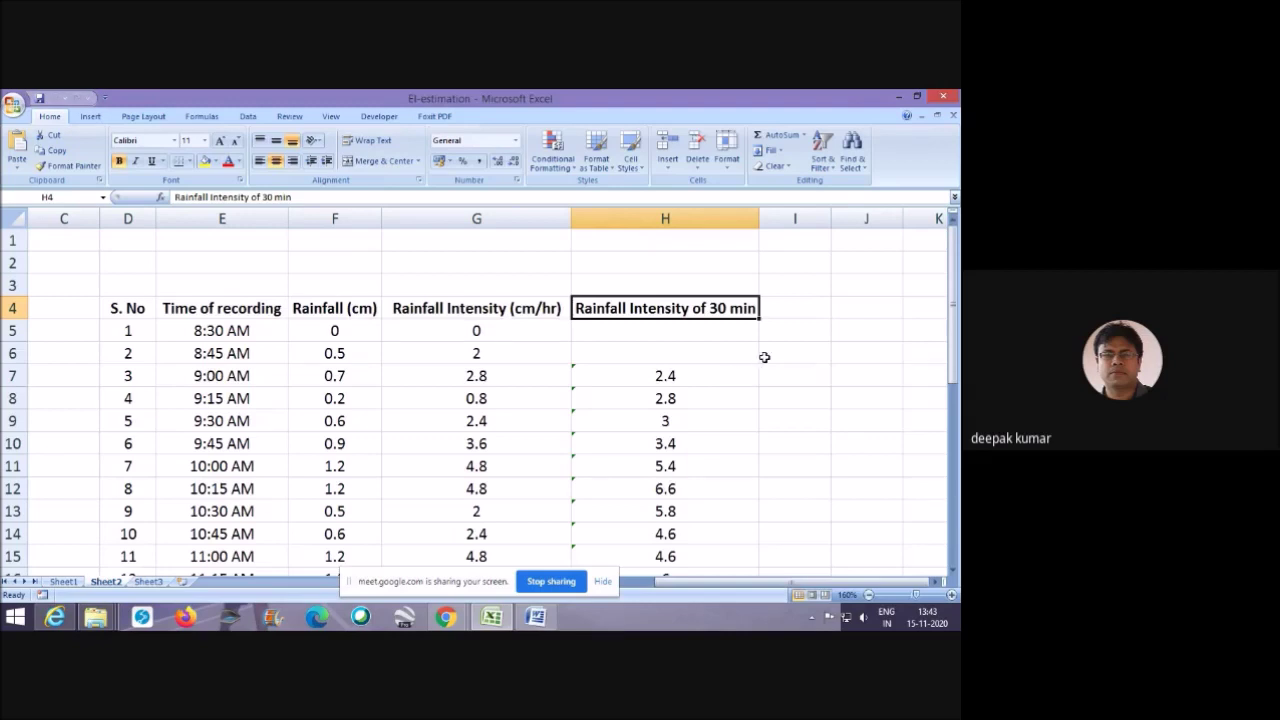
# Add the column heading KE in cell I4, beside the 30-minute rainfall intensity heading.
pyautogui.click(799, 313)
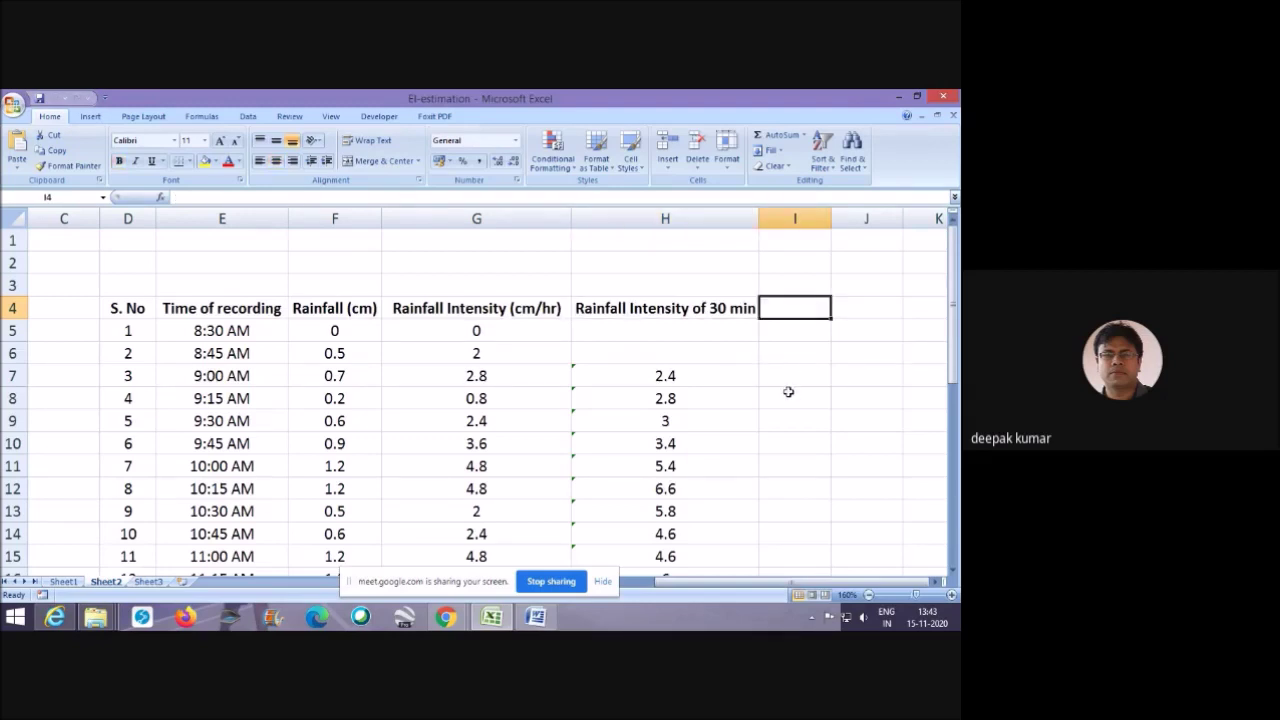
pyautogui.write('KE')
pyautogui.click(820, 382)
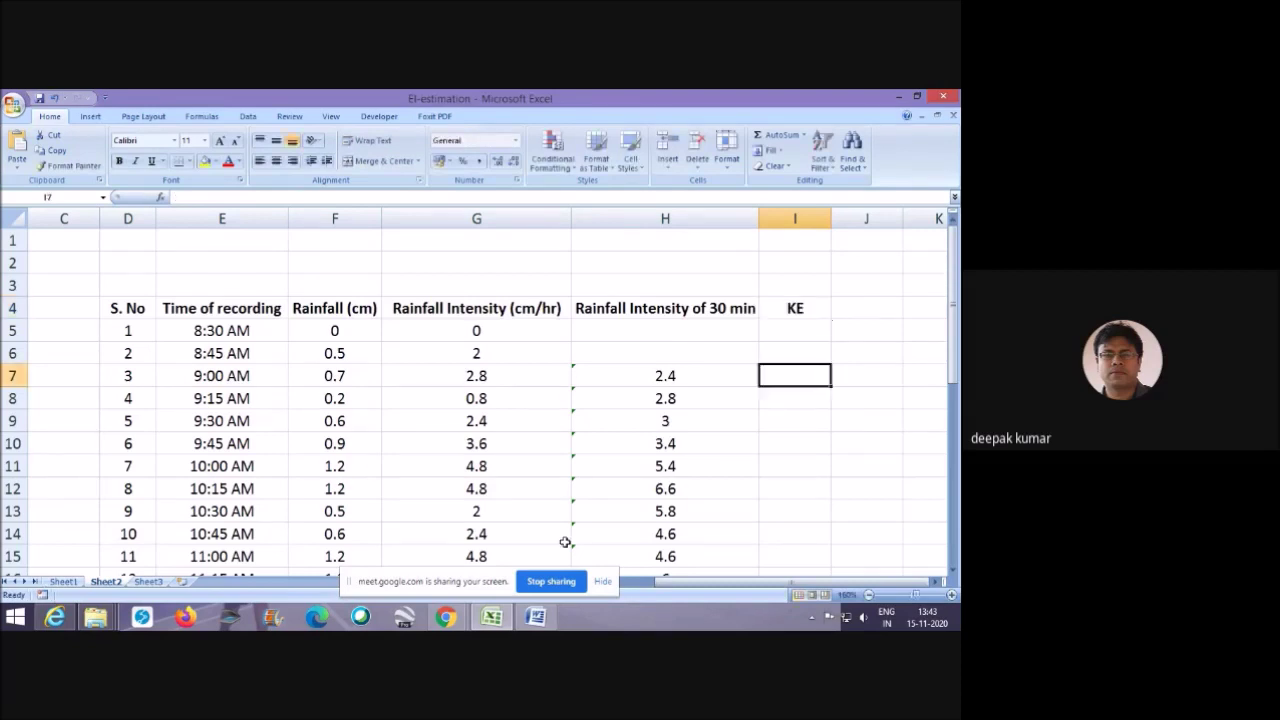
# Switch to the EI-index document in Word and copy the summation equation for the kinetic energy of raindrops.
pyautogui.click(535, 617)
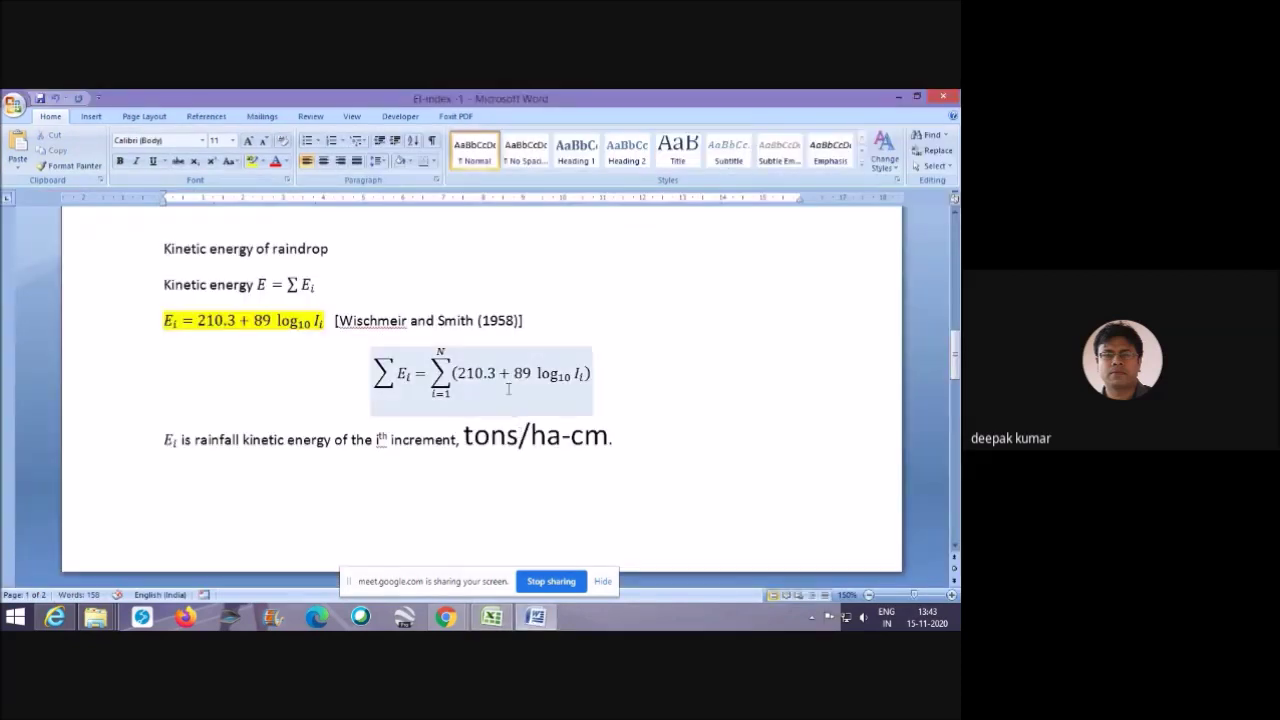
pyautogui.click(452, 378)
pyautogui.moveTo(402, 375); pyautogui.dragTo(510, 383)
pyautogui.rightClick(510, 383)
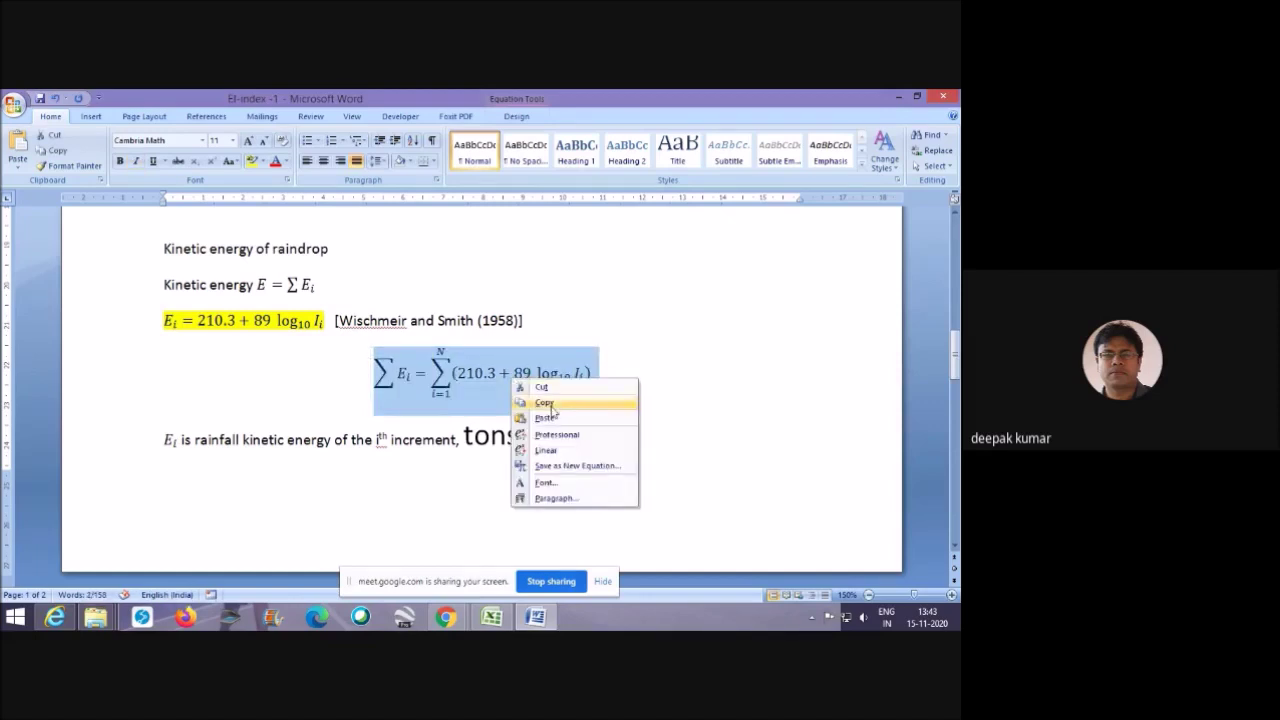
pyautogui.click(535, 408)
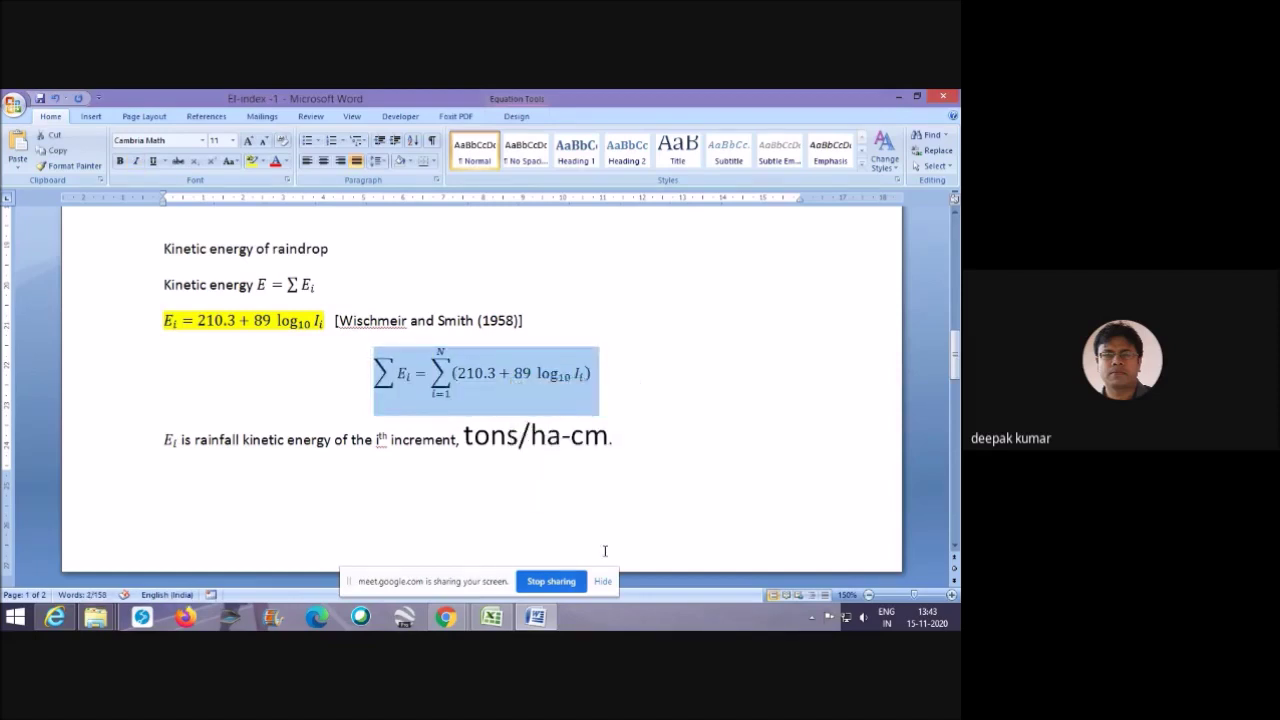
# Return to the Excel workbook, paste the kinetic energy equation above the table at G1 and enlarge it slightly.
pyautogui.click(491, 617)
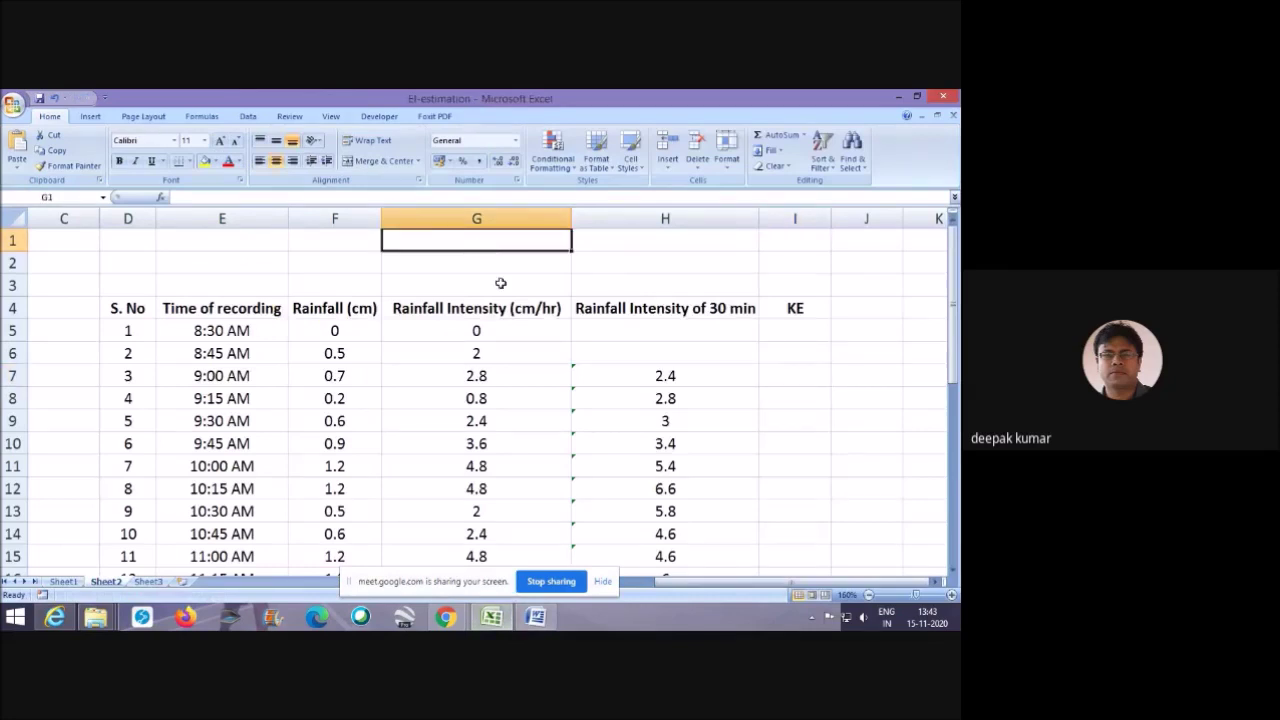
pyautogui.hotkey('ctrl', 'v')
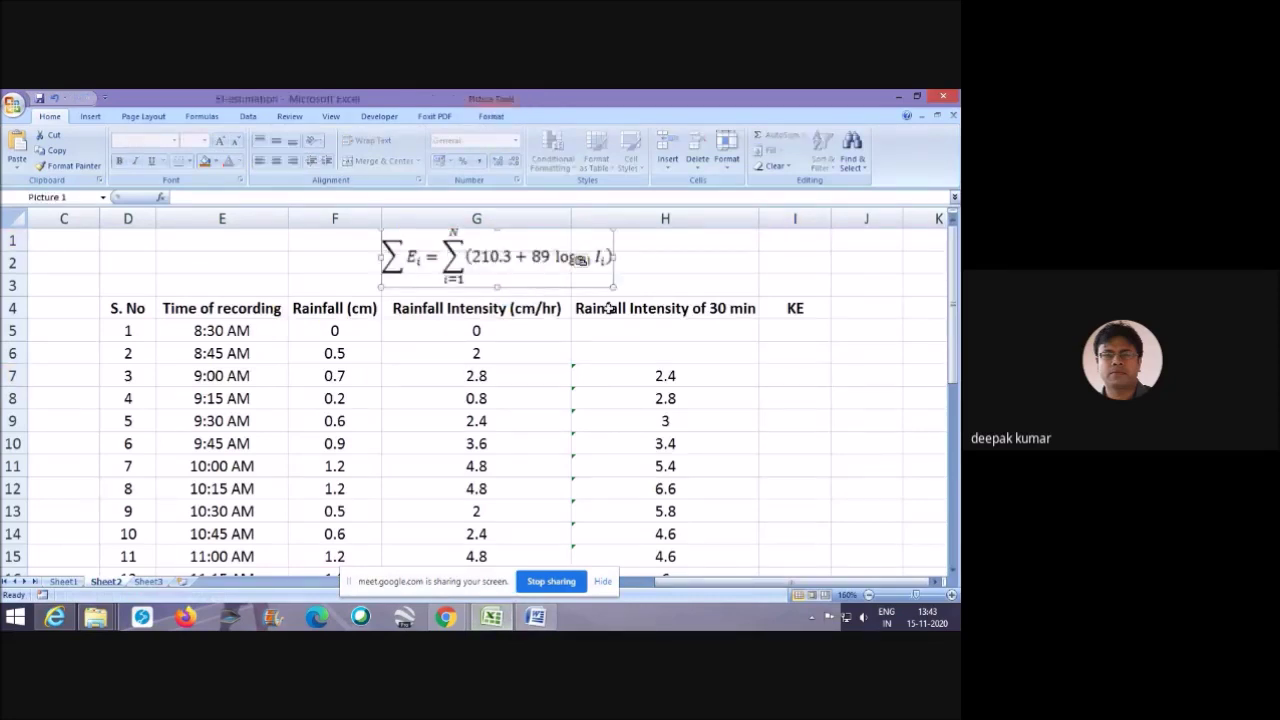
pyautogui.moveTo(613, 286); pyautogui.dragTo(624, 290)
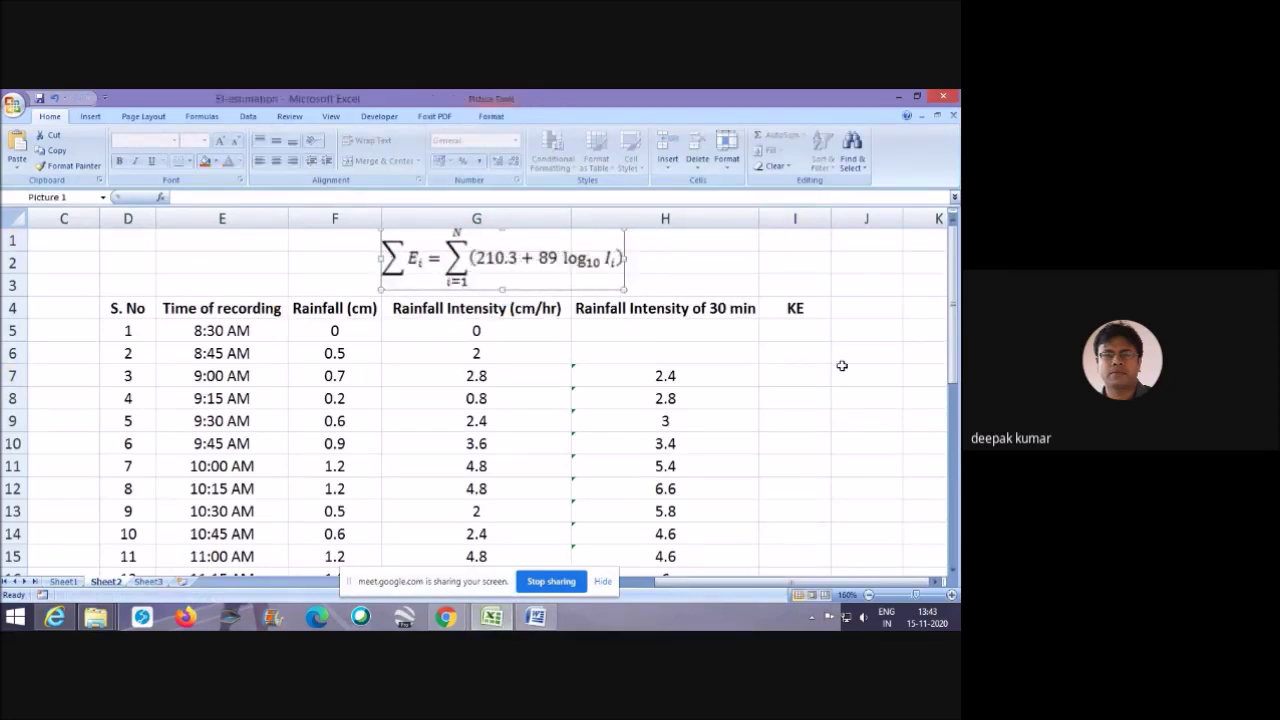
pyautogui.click(789, 393)
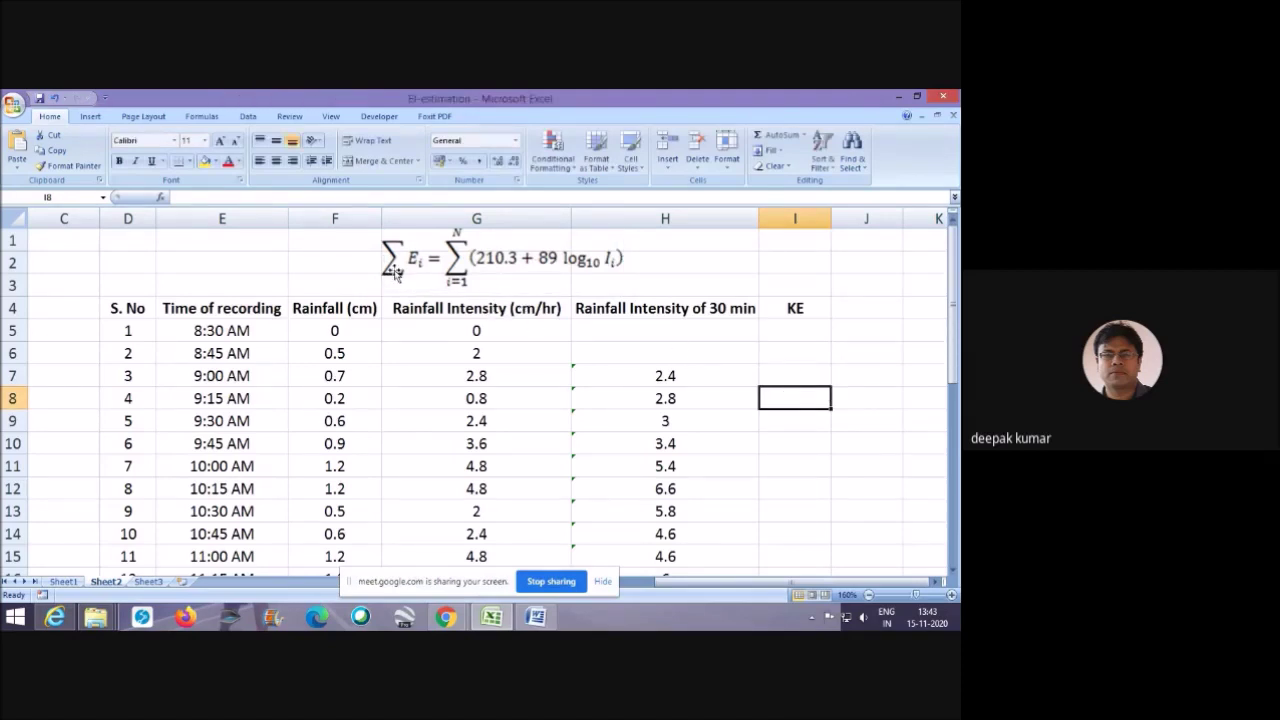
# Enter 0 as the KE value in I5 for the 8:30 AM reading.
pyautogui.click(804, 311)
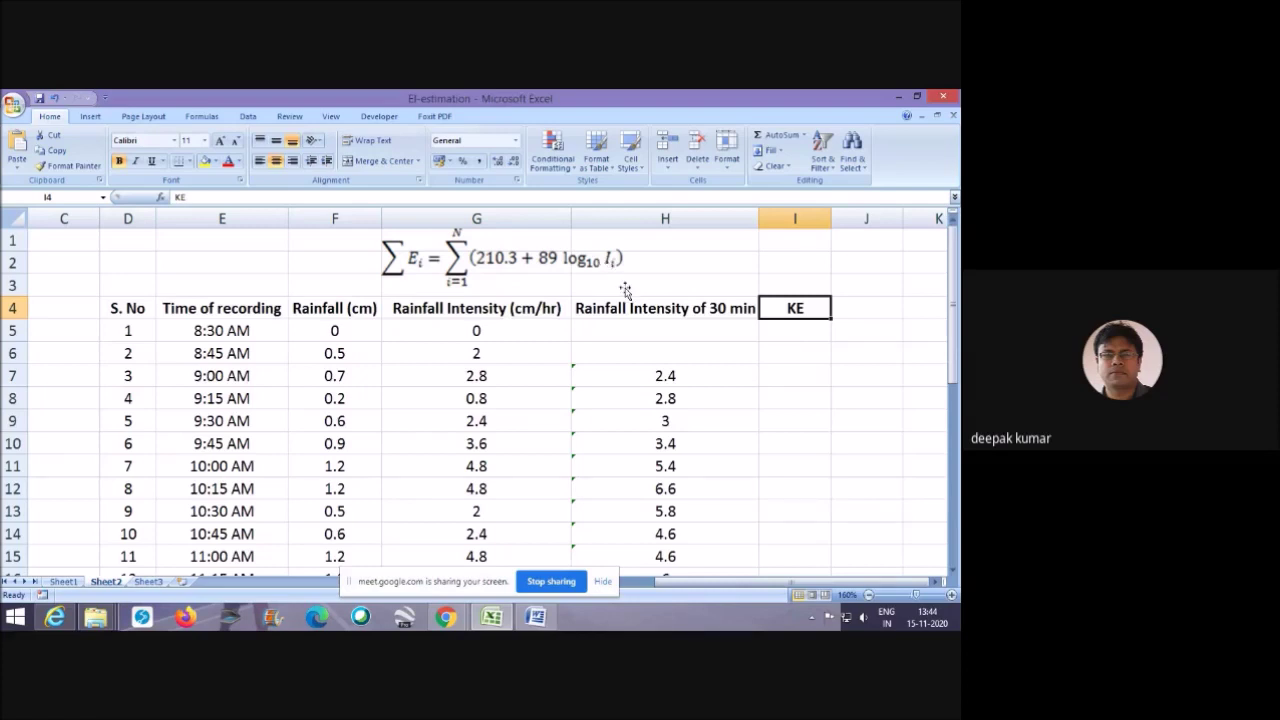
pyautogui.click(803, 332)
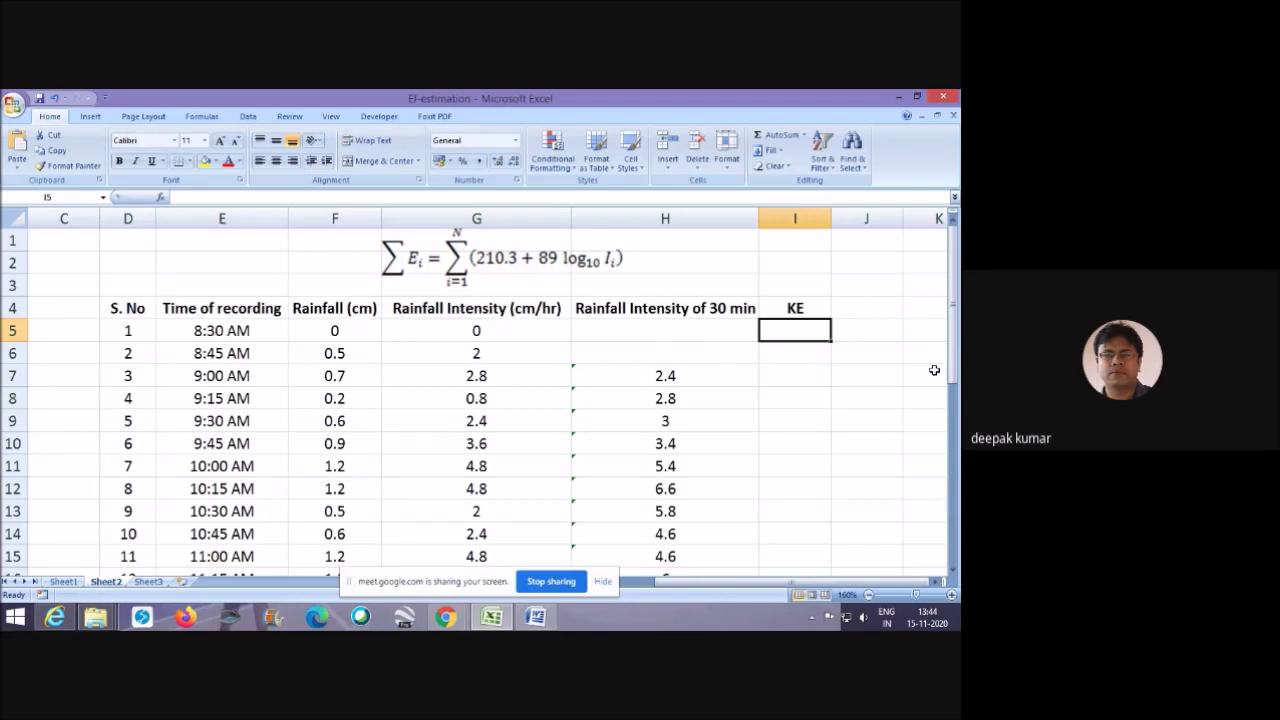
pyautogui.write('0')
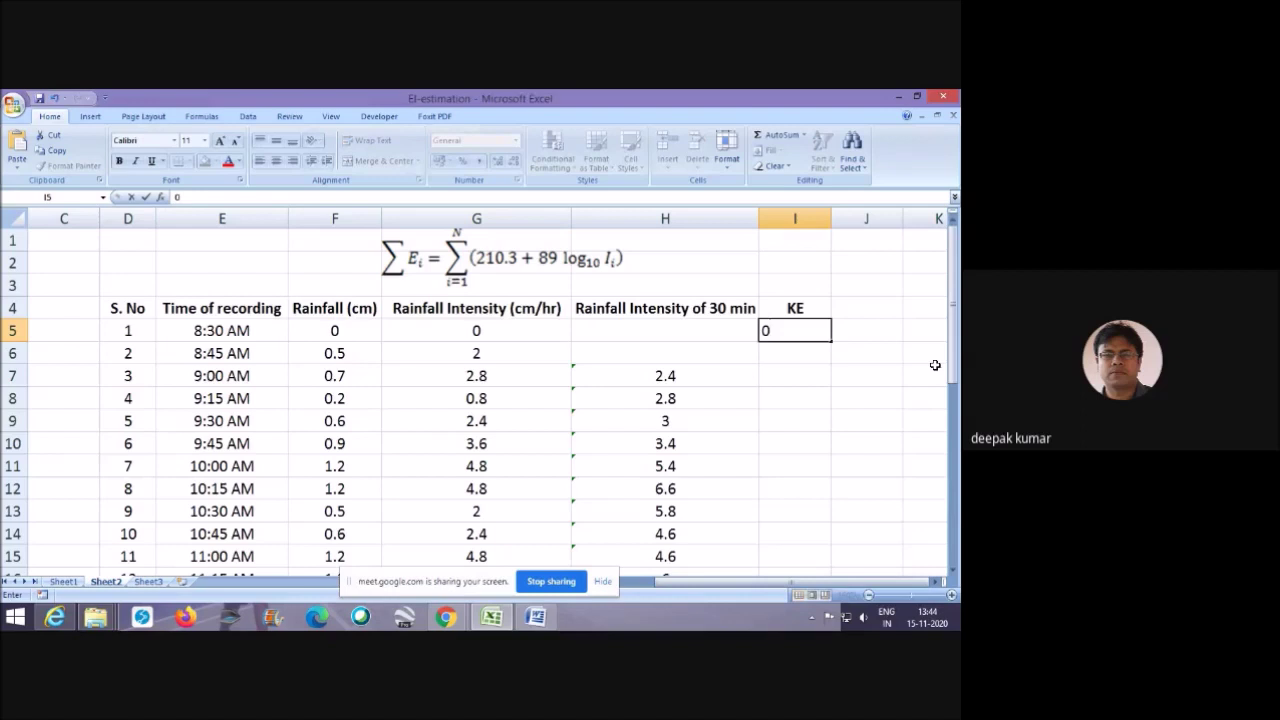
# Write the kinetic energy formula =210.3+89*LOG10(G6) in I6, using the 8:45 AM rainfall intensity.
pyautogui.click(789, 355)
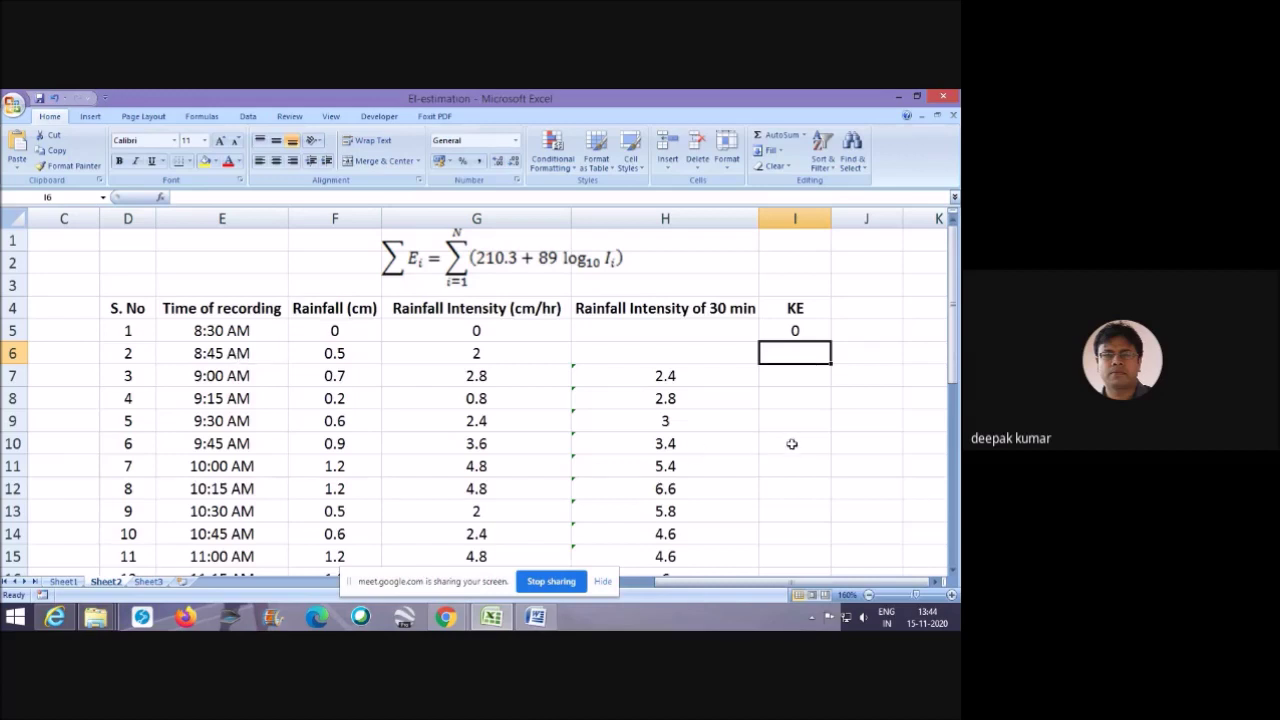
pyautogui.write('=')
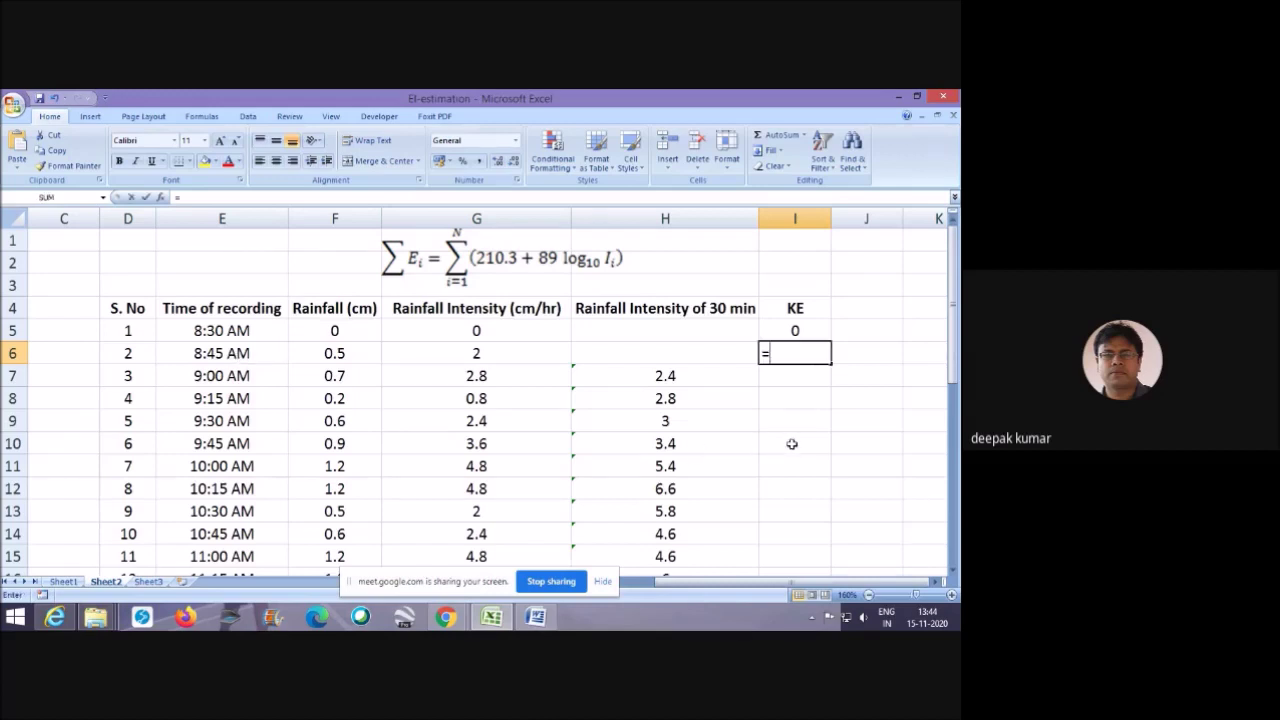
pyautogui.write('2')
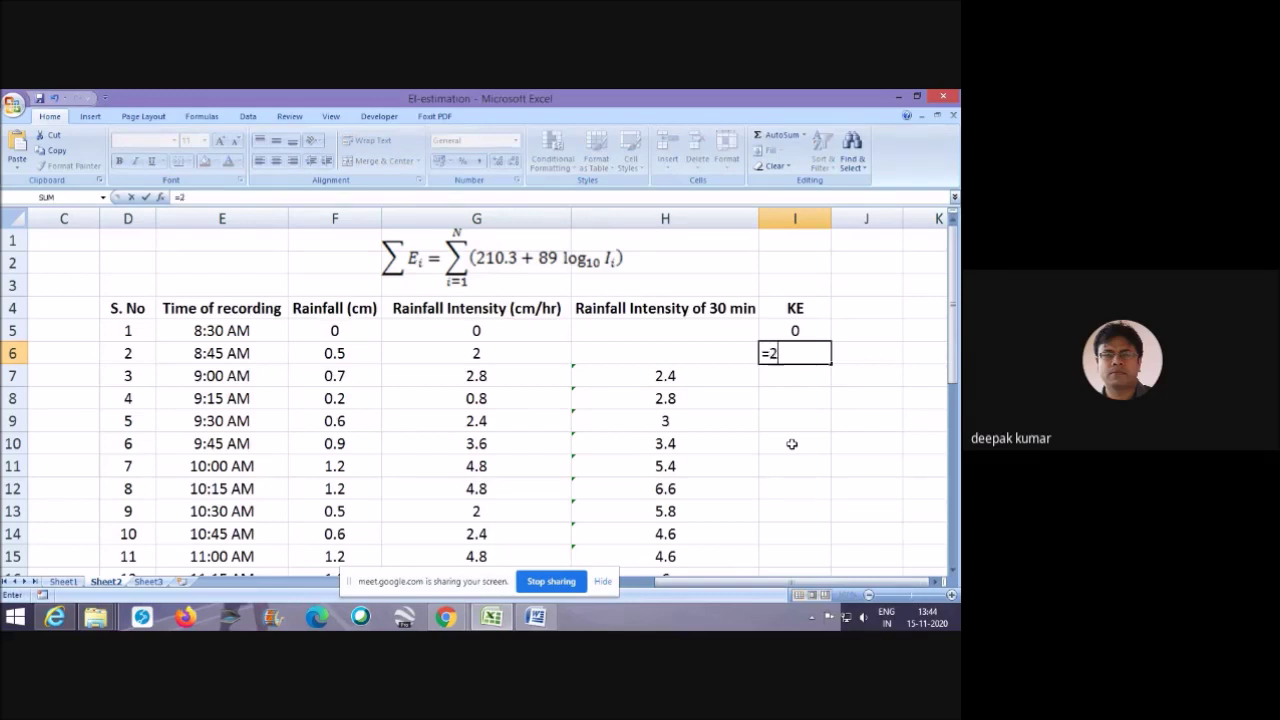
pyautogui.write('10.3+89*')
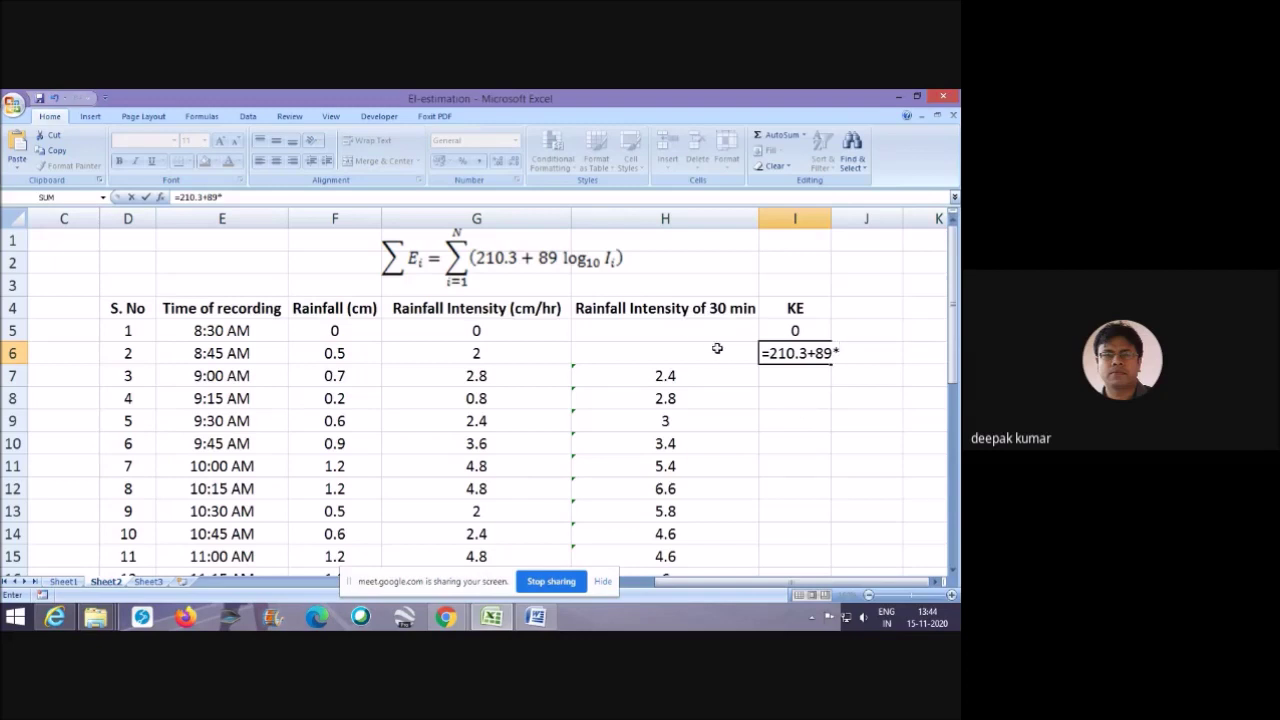
pyautogui.write('log')
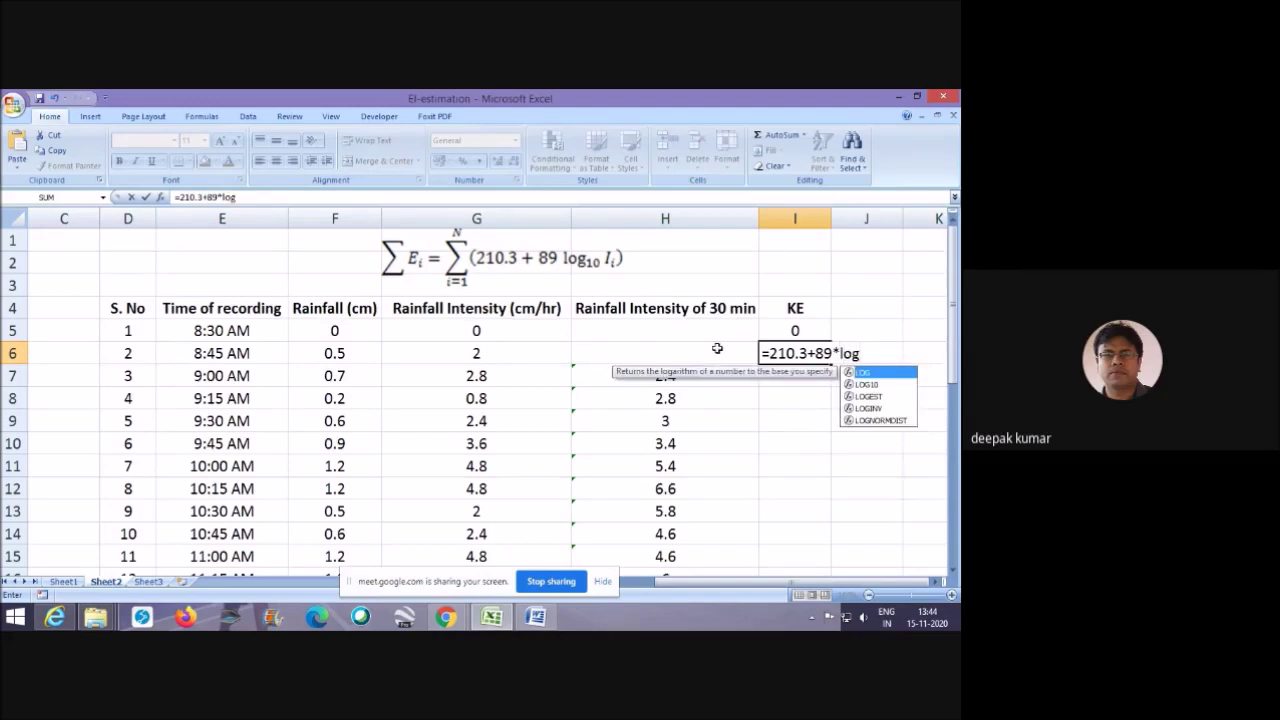
pyautogui.doubleClick(883, 386)
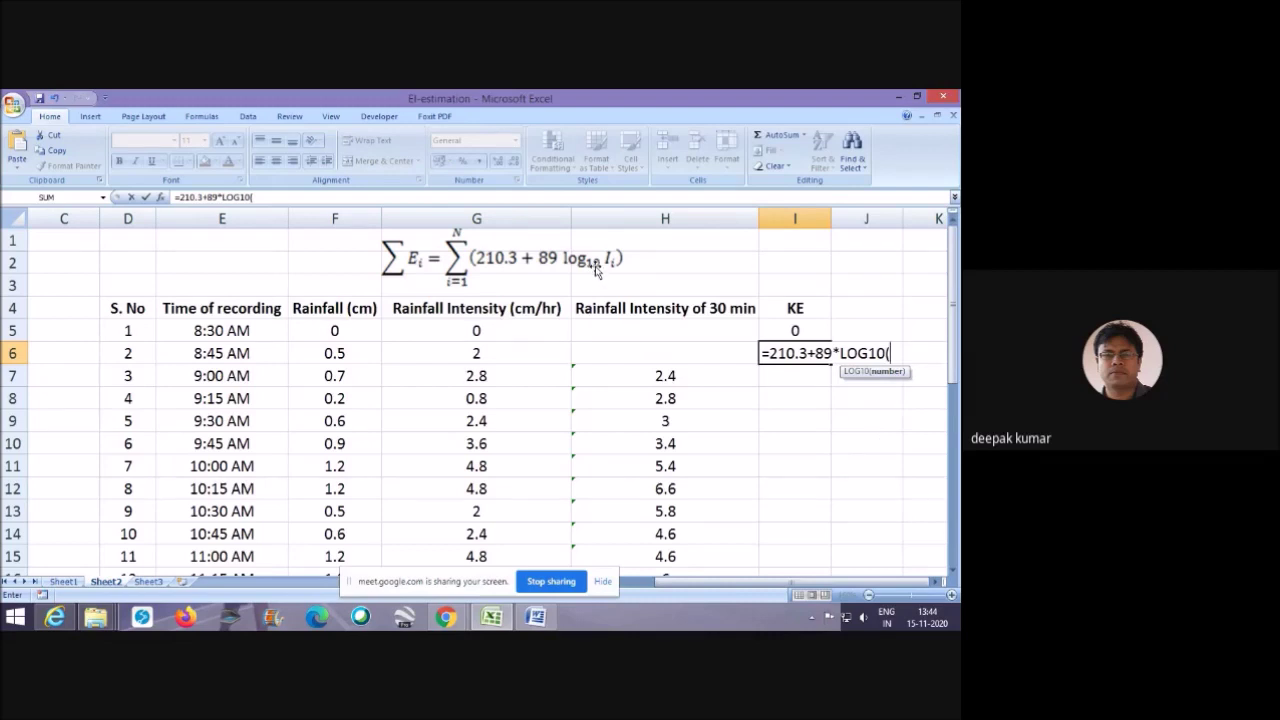
pyautogui.click(498, 355)
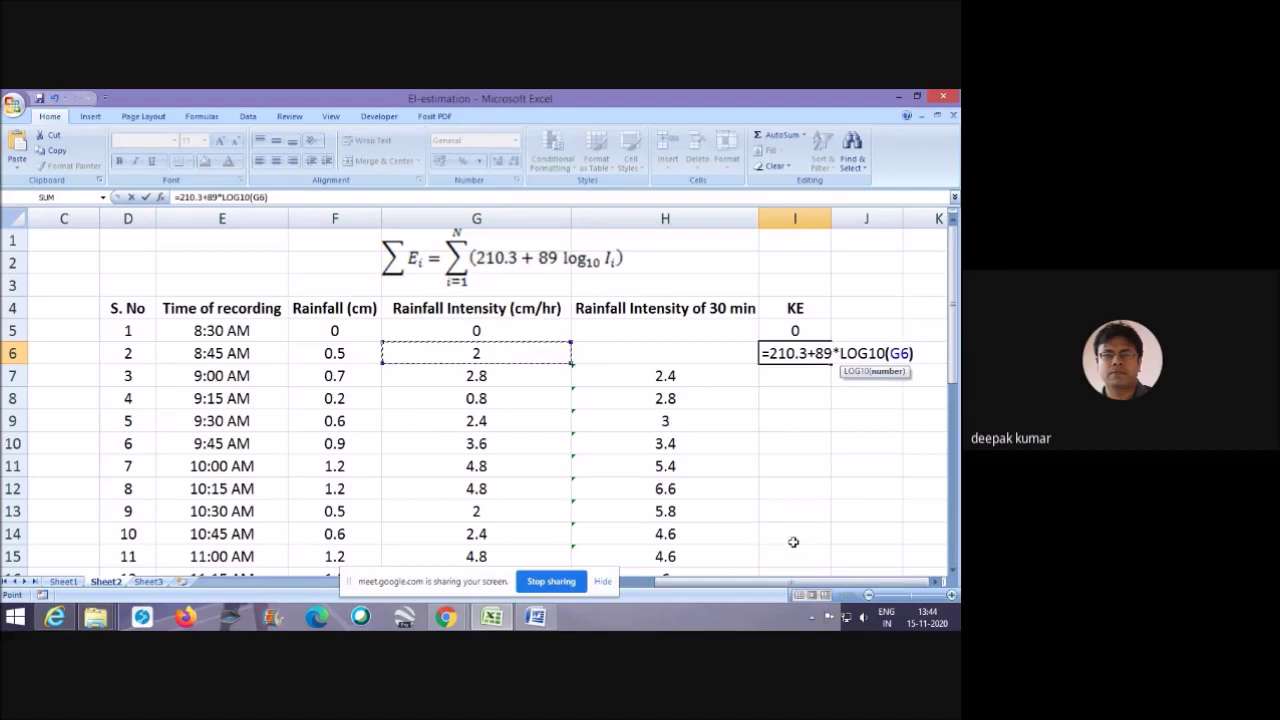
pyautogui.write(')')
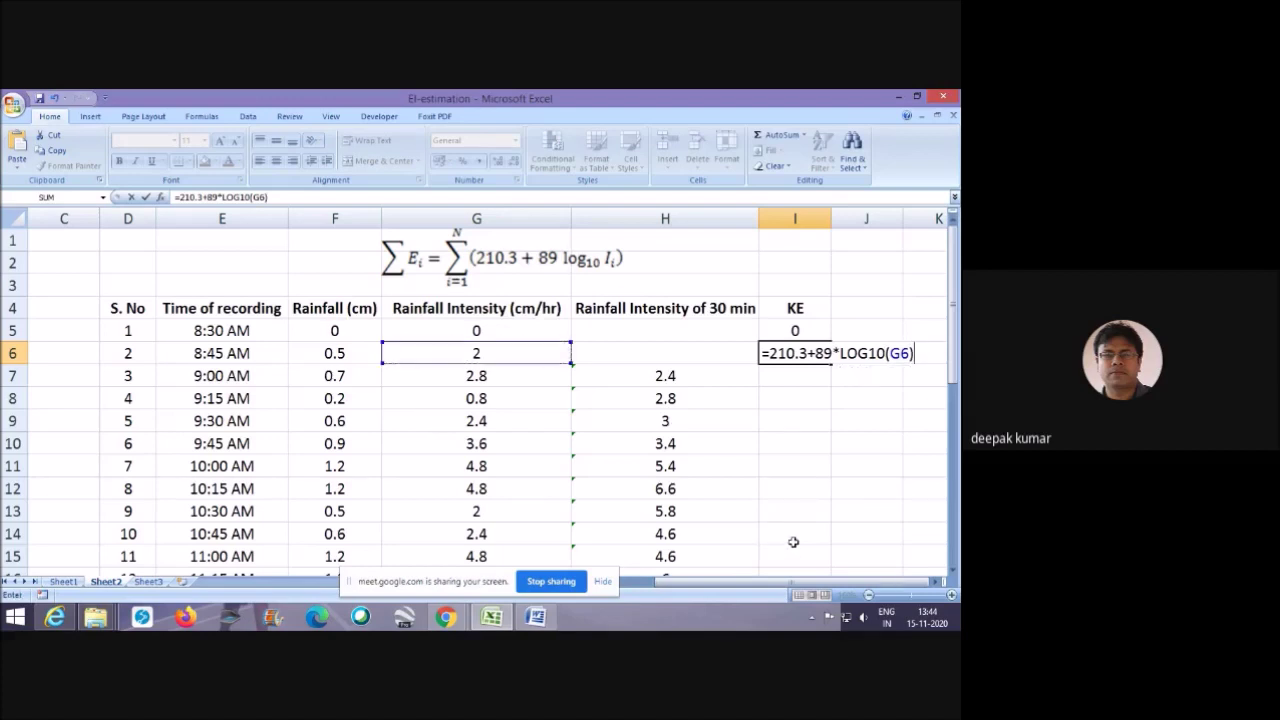
# Enclose the logarithmic term of the I6 formula in parentheses, making it =210.3+(89*LOG10(G6)), and commit it.
pyautogui.click(816, 353)
pyautogui.write('(G6')
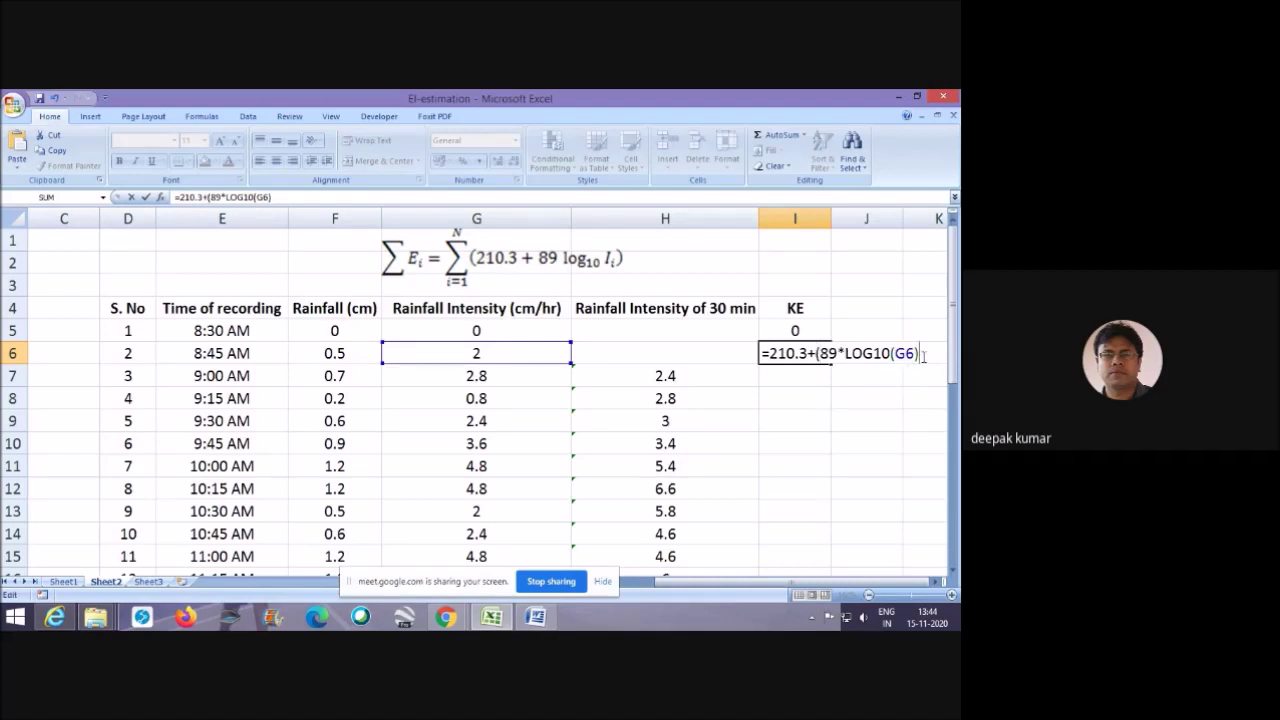
pyautogui.write(')')
pyautogui.press('Return')
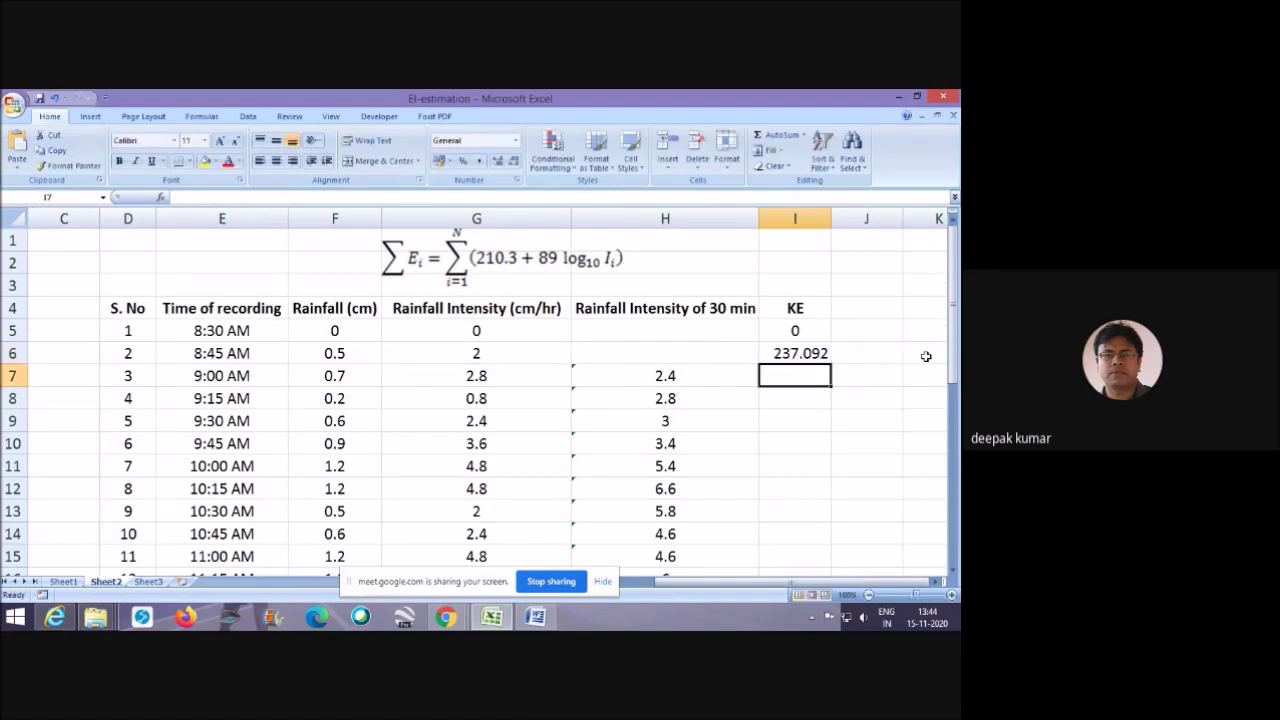
# Enter the kinetic energy formula =210.3+(89*LOG10(G7)) in I7 for the 9:00 AM reading.
pyautogui.click(806, 356)
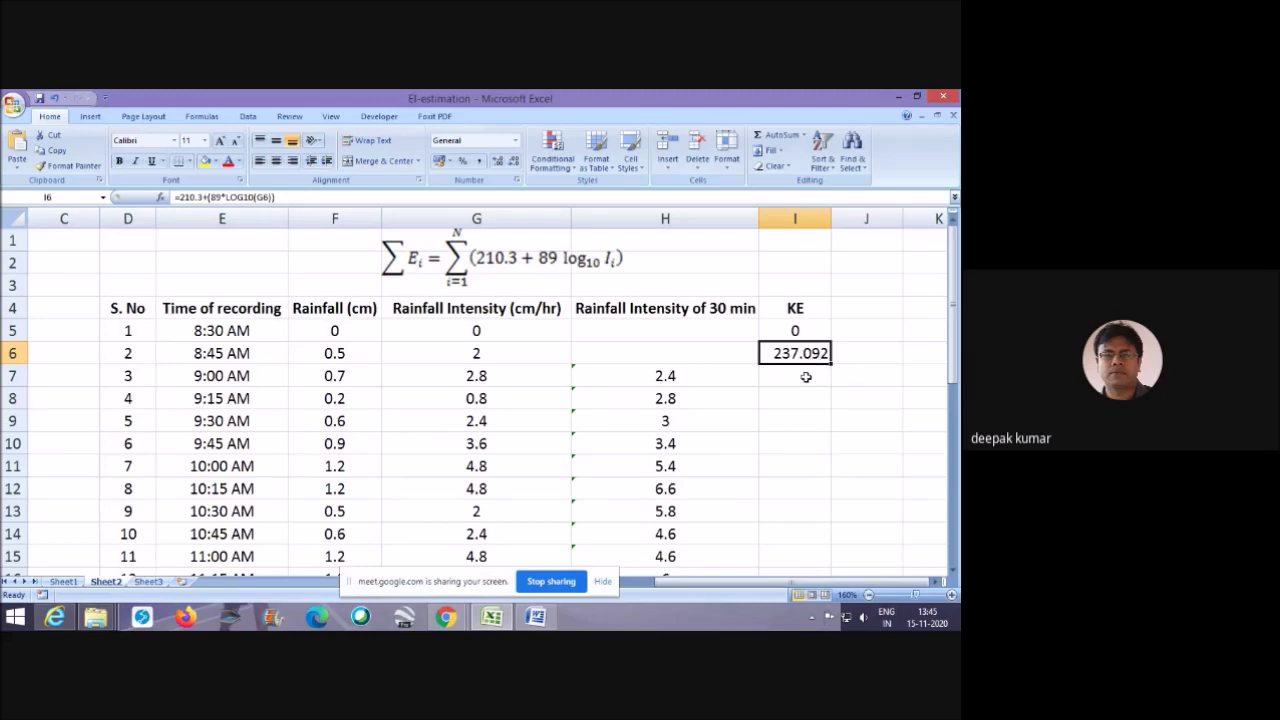
pyautogui.click(806, 376)
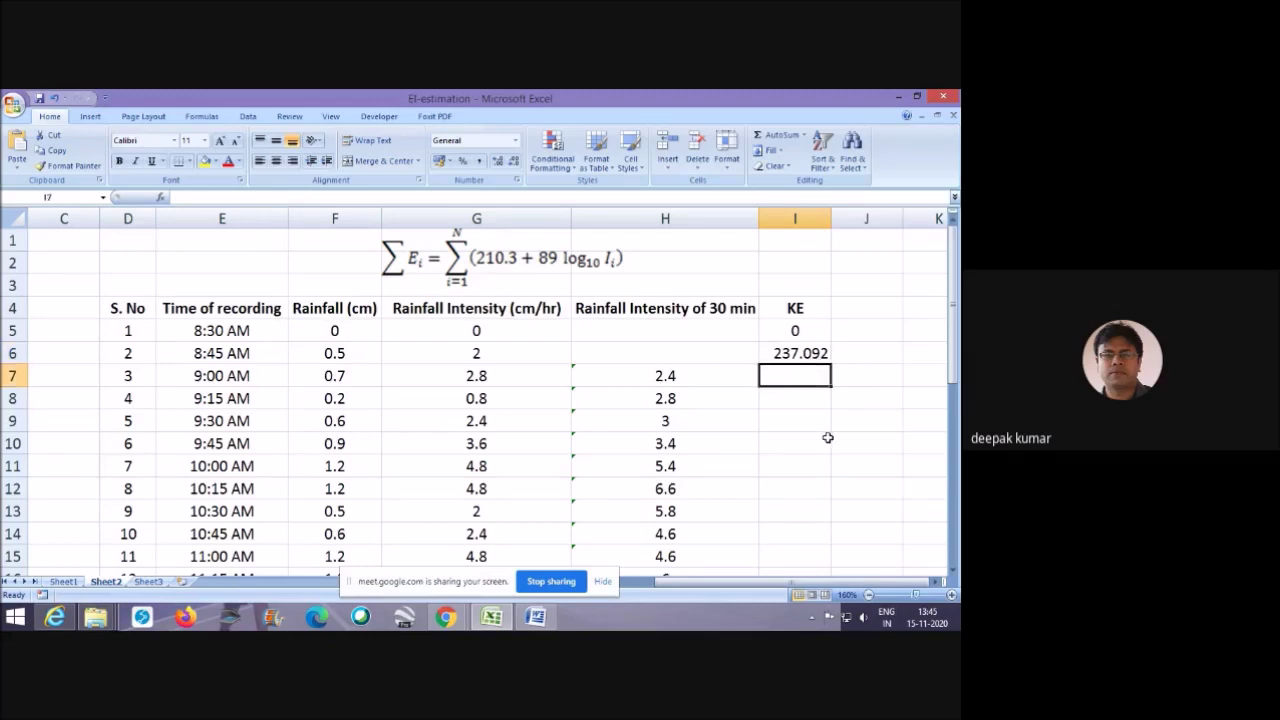
pyautogui.write('=')
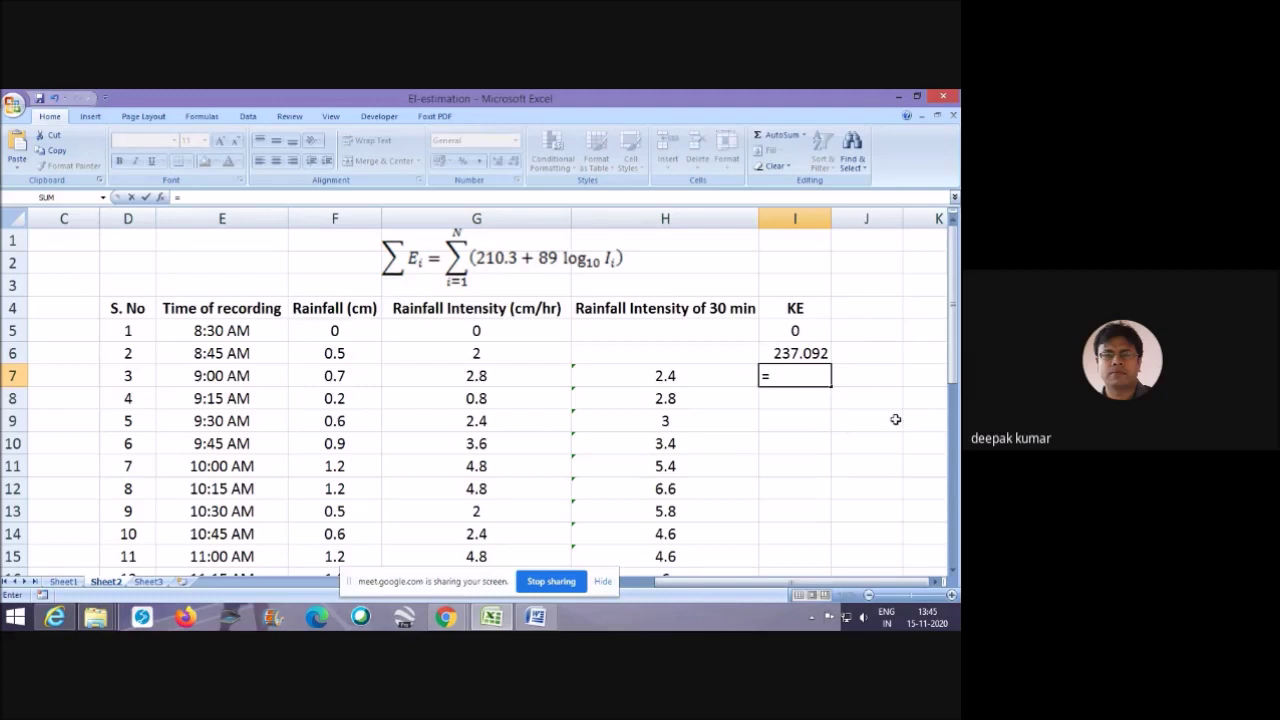
pyautogui.write('210.3+89*')
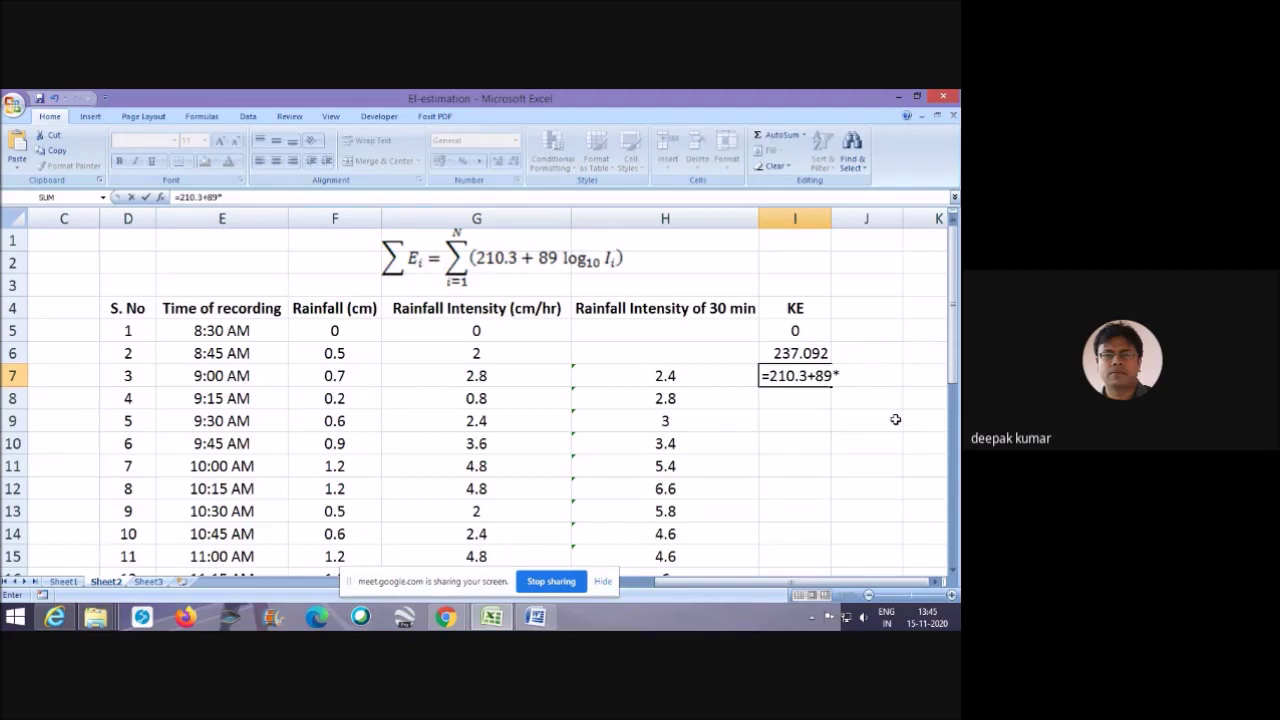
pyautogui.write('log')
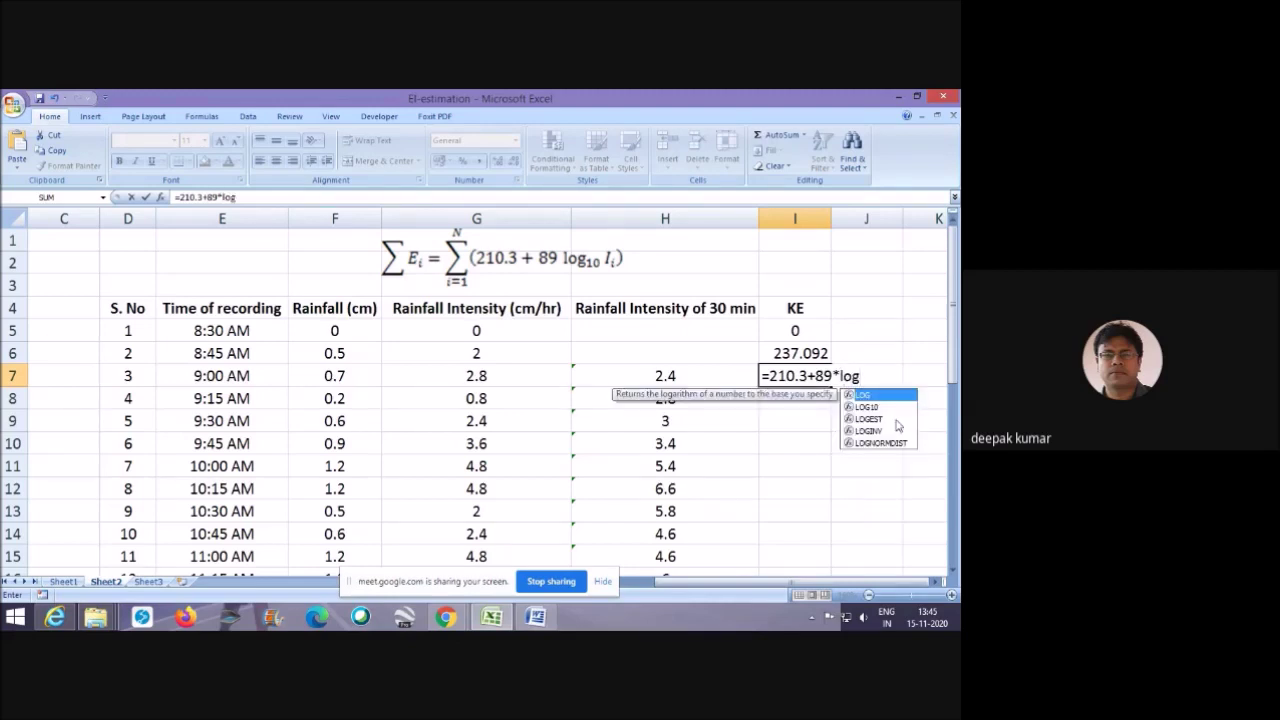
pyautogui.doubleClick(881, 408)
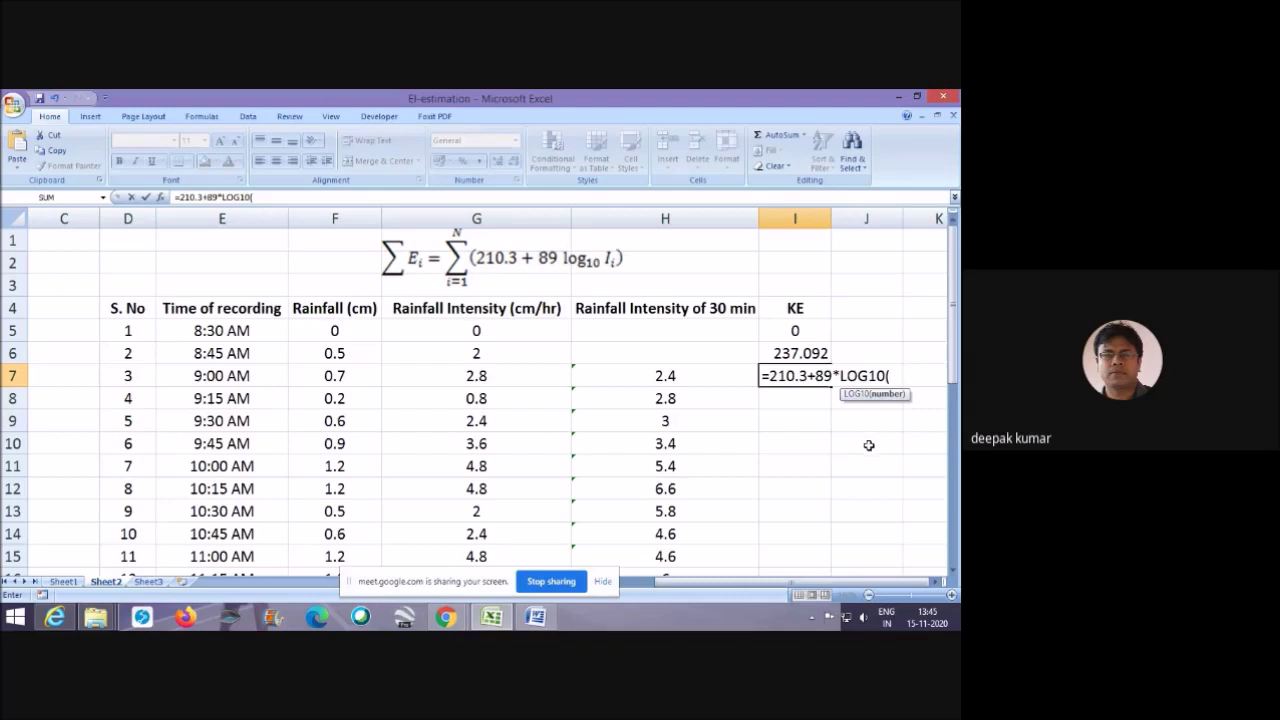
pyautogui.click(489, 376)
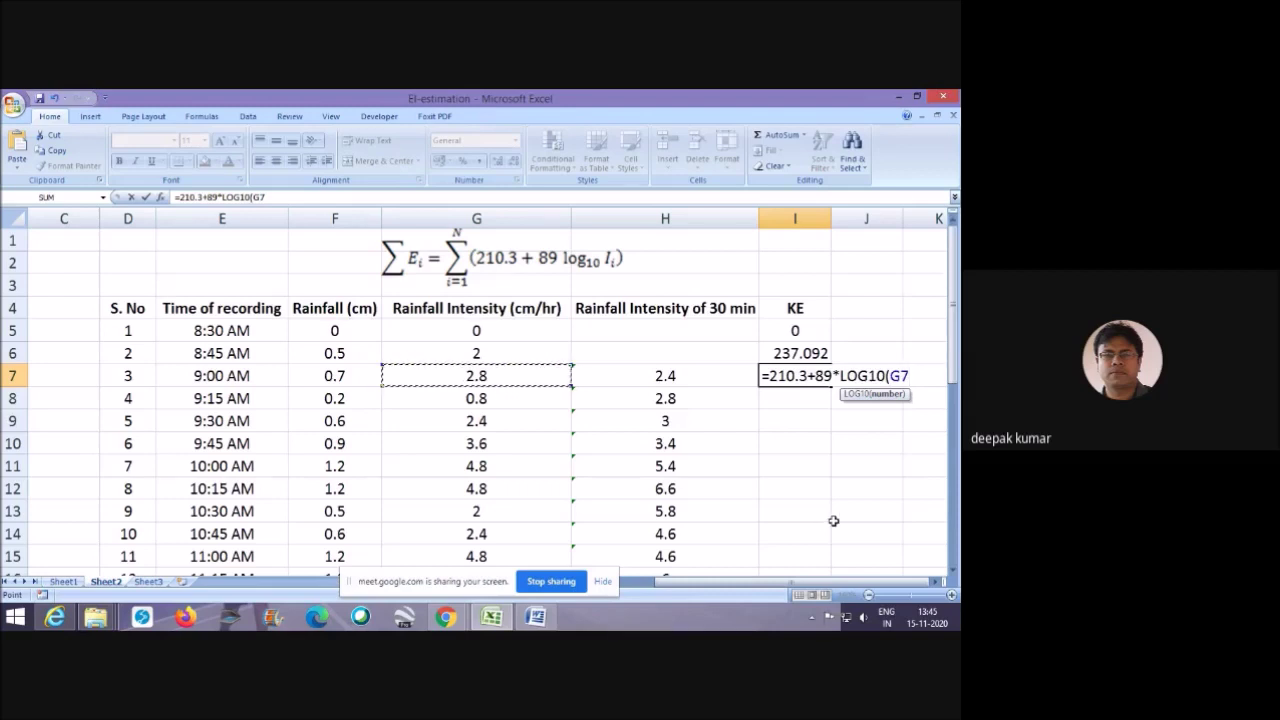
pyautogui.write(')')
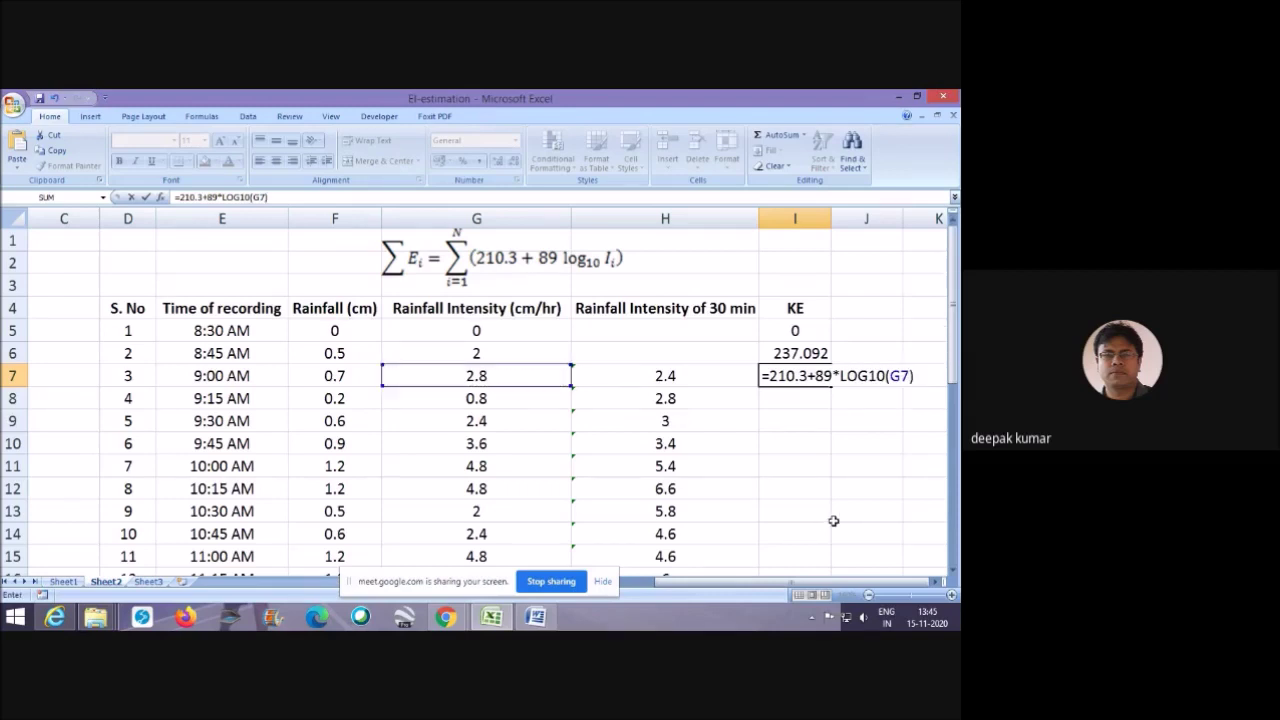
pyautogui.click(819, 375)
pyautogui.write('(')
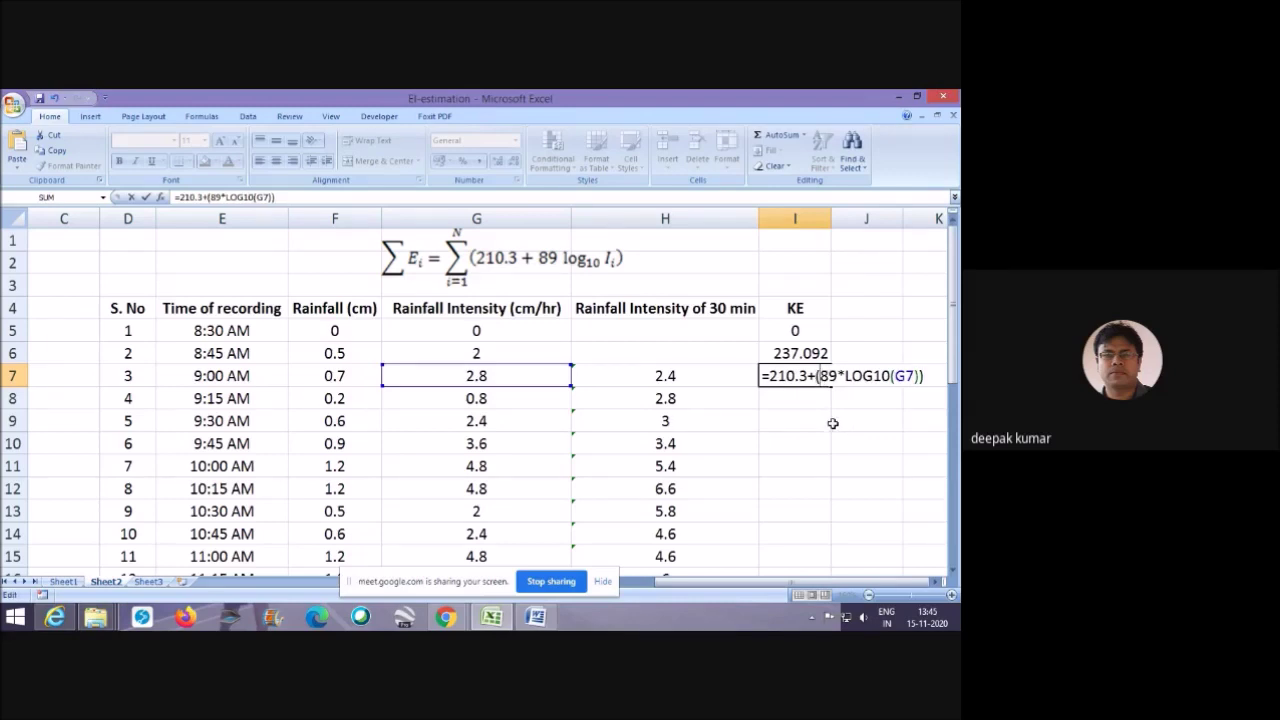
pyautogui.press('Return')
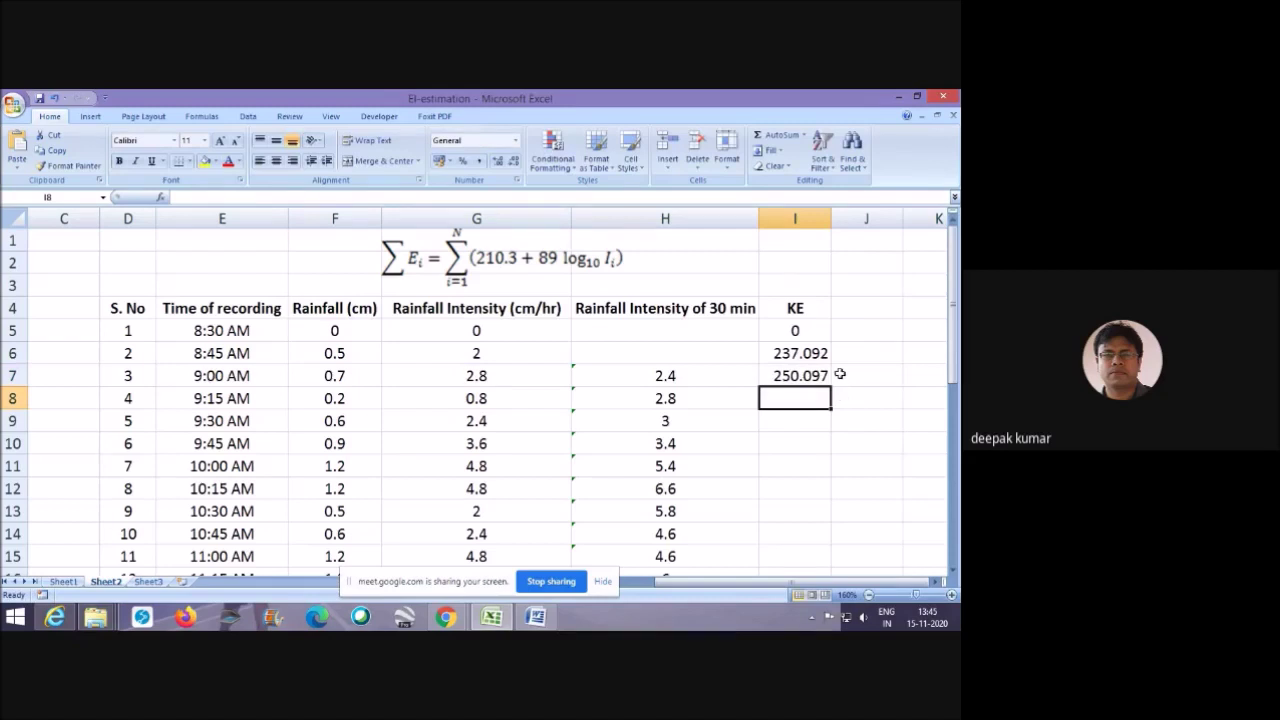
# Fill the I7 kinetic energy formula down the KE column through row 29 and check the filled rows.
pyautogui.click(806, 376)
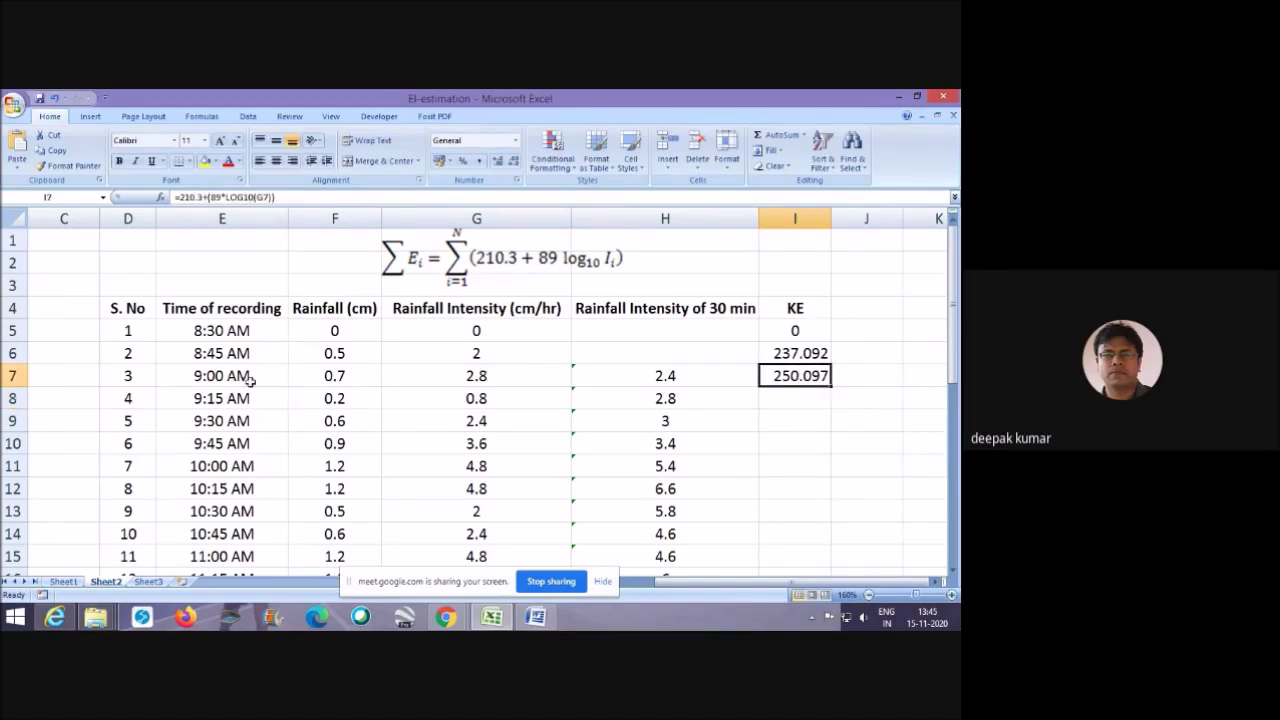
pyautogui.doubleClick(830, 386)
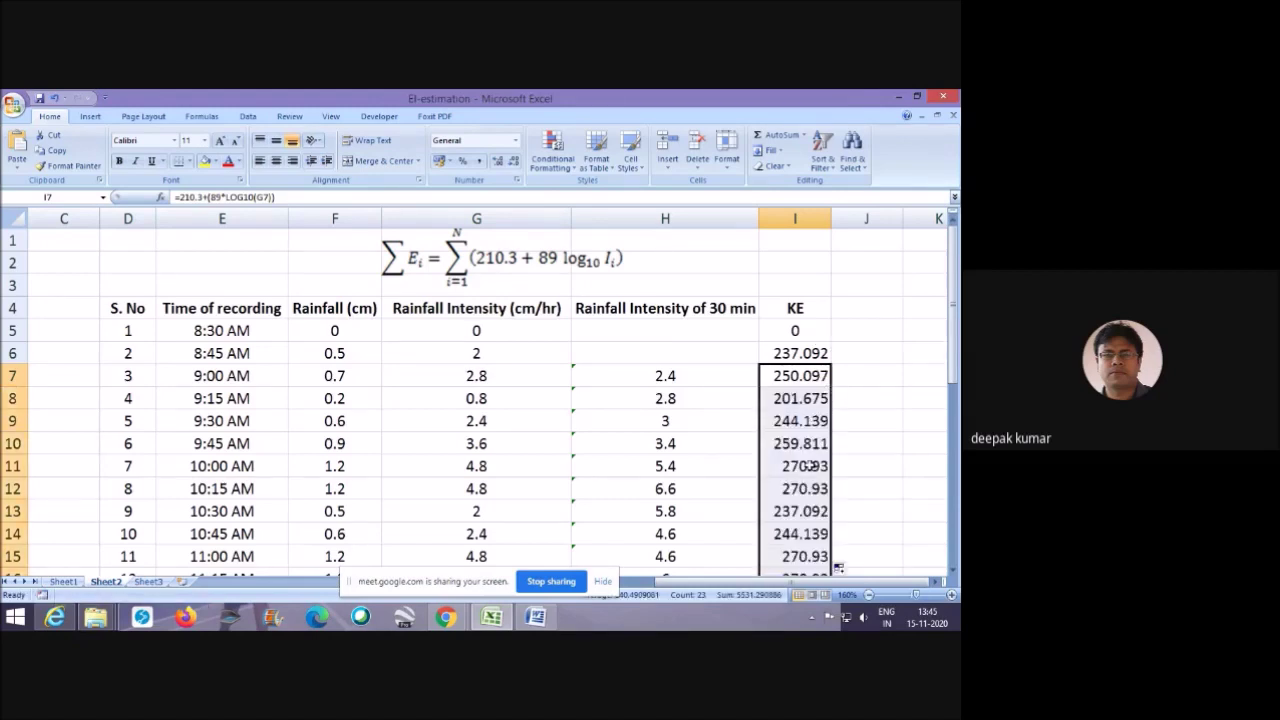
pyautogui.scroll(-2, 810, 420)
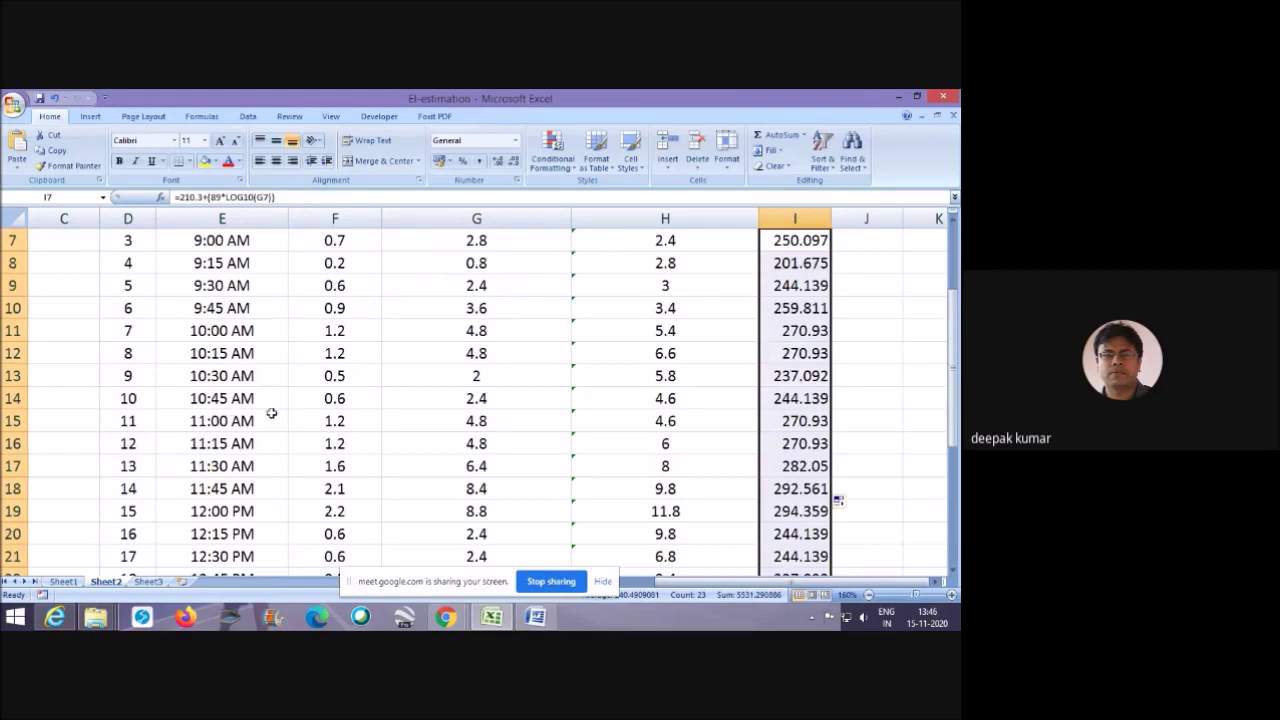
pyautogui.click(815, 438)
pyautogui.scroll(-1, 820, 442)
pyautogui.scroll(-3, 820, 442)
pyautogui.scroll(6, 817, 460)
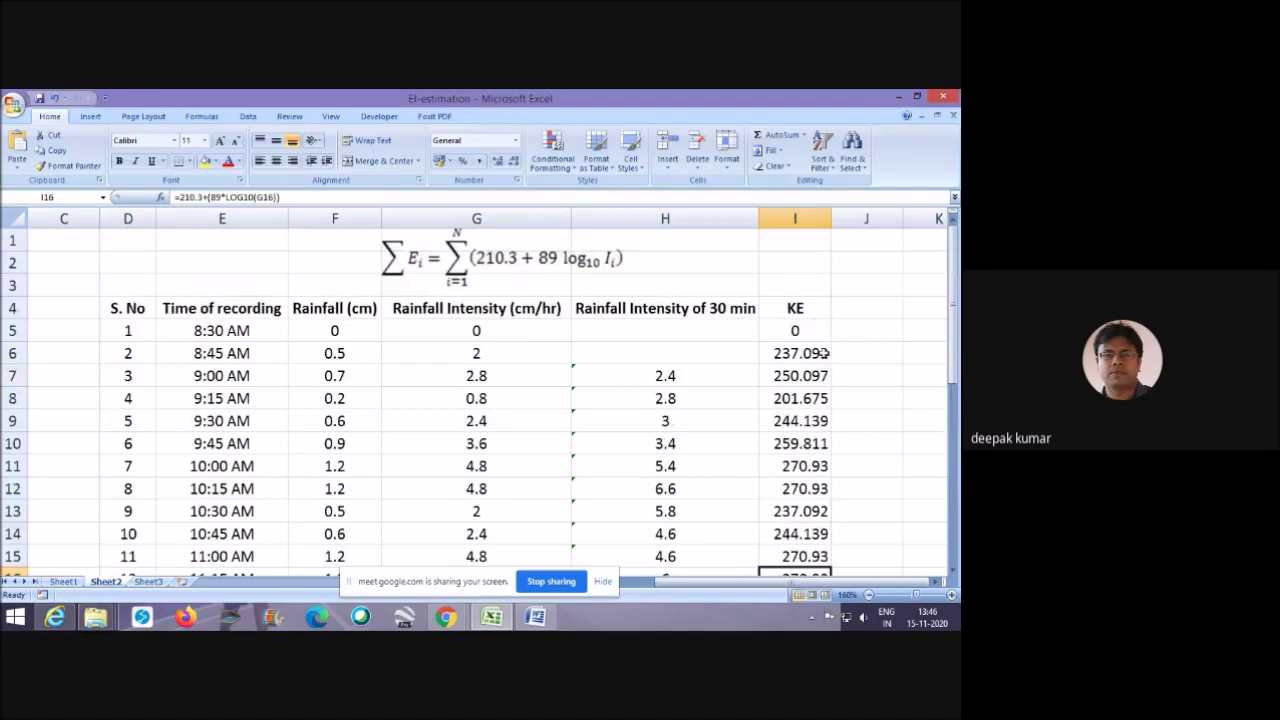
# Switch to the Word document and check the unit stated for the rainfall kinetic energy of each increment.
pyautogui.click(536, 618)
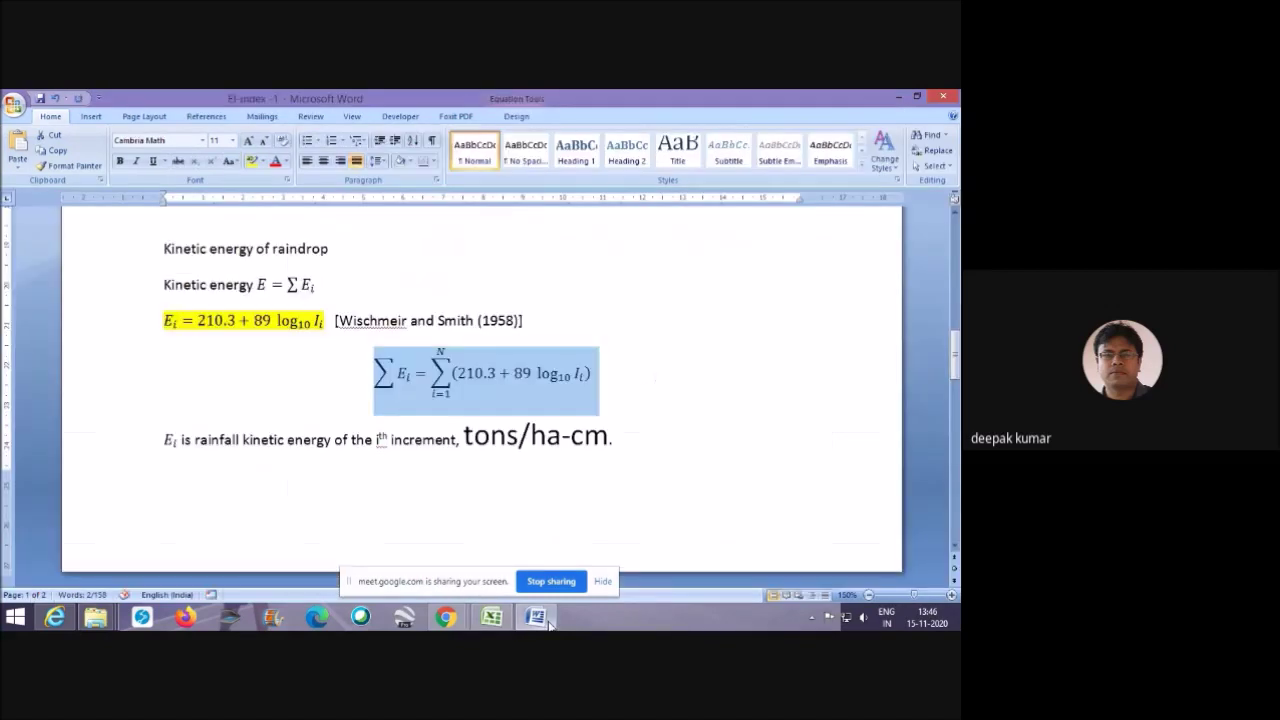
pyautogui.click(661, 436)
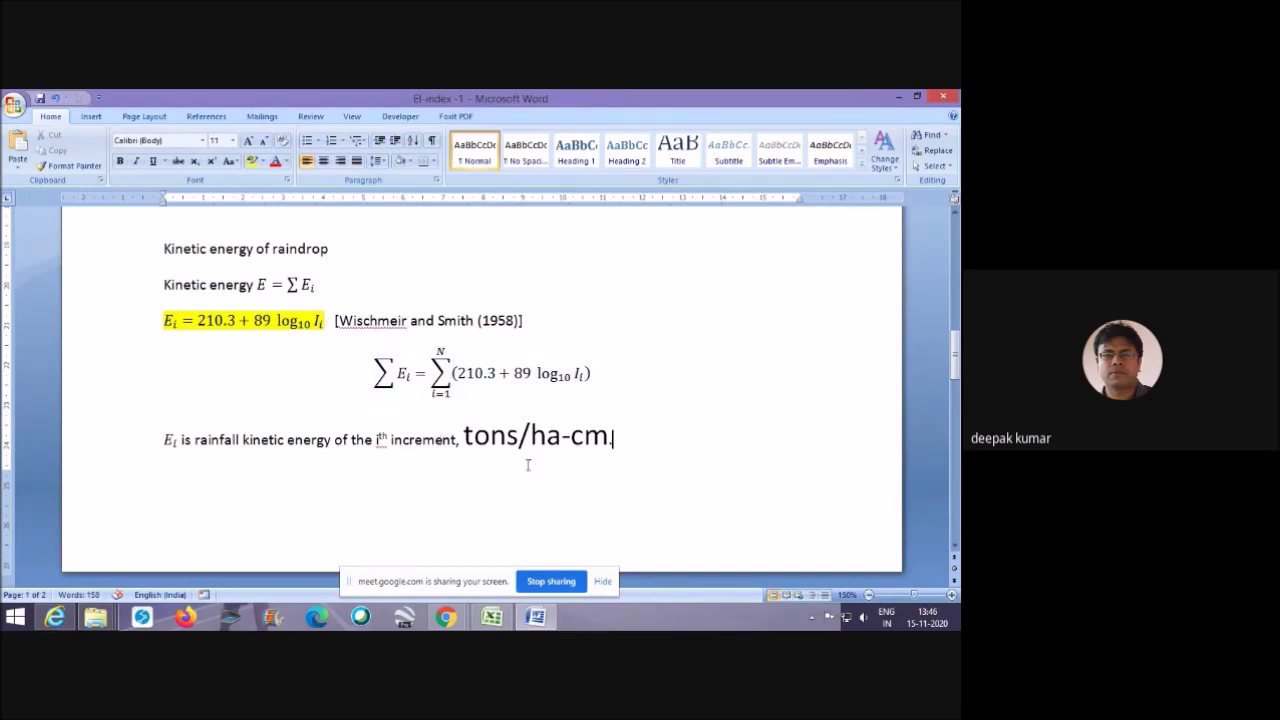
pyautogui.moveTo(465, 437); pyautogui.dragTo(610, 450)
pyautogui.click(675, 443)
# Return to the Excel workbook and enter the unit tons/(hec-cm) in I3, above the KE header.
pyautogui.click(491, 617)
pyautogui.click(801, 287)
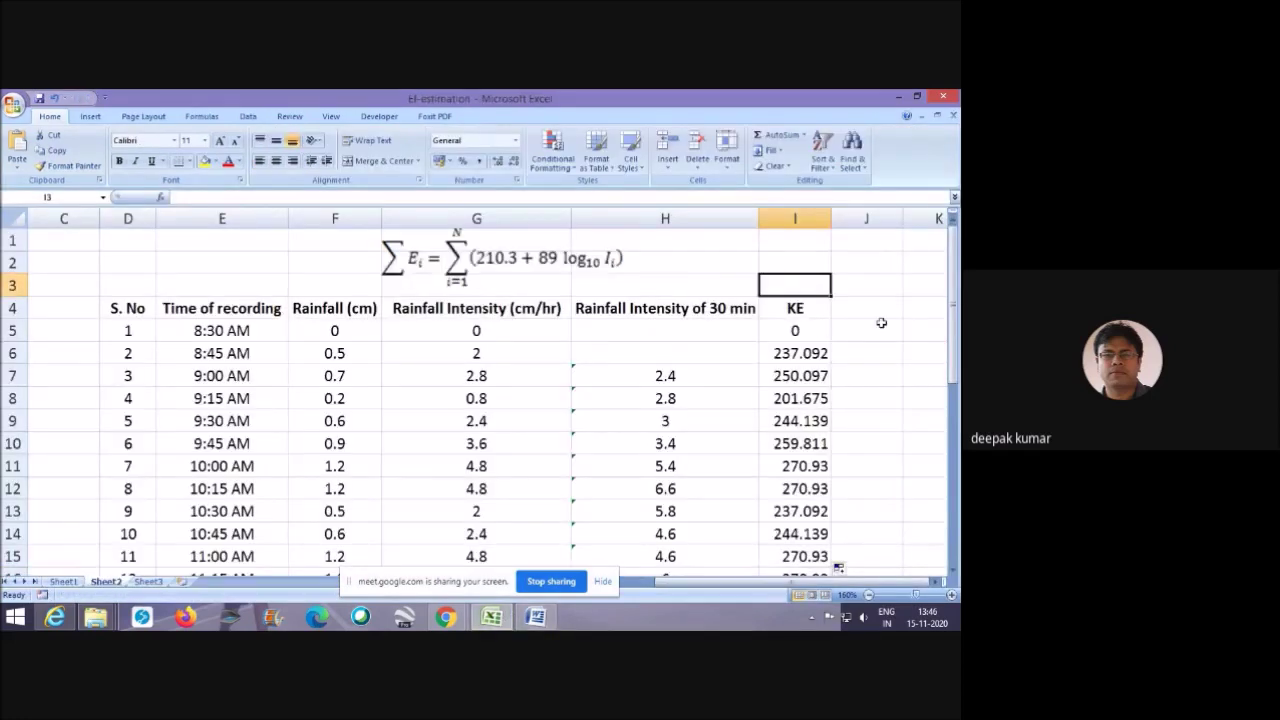
pyautogui.write('tons')
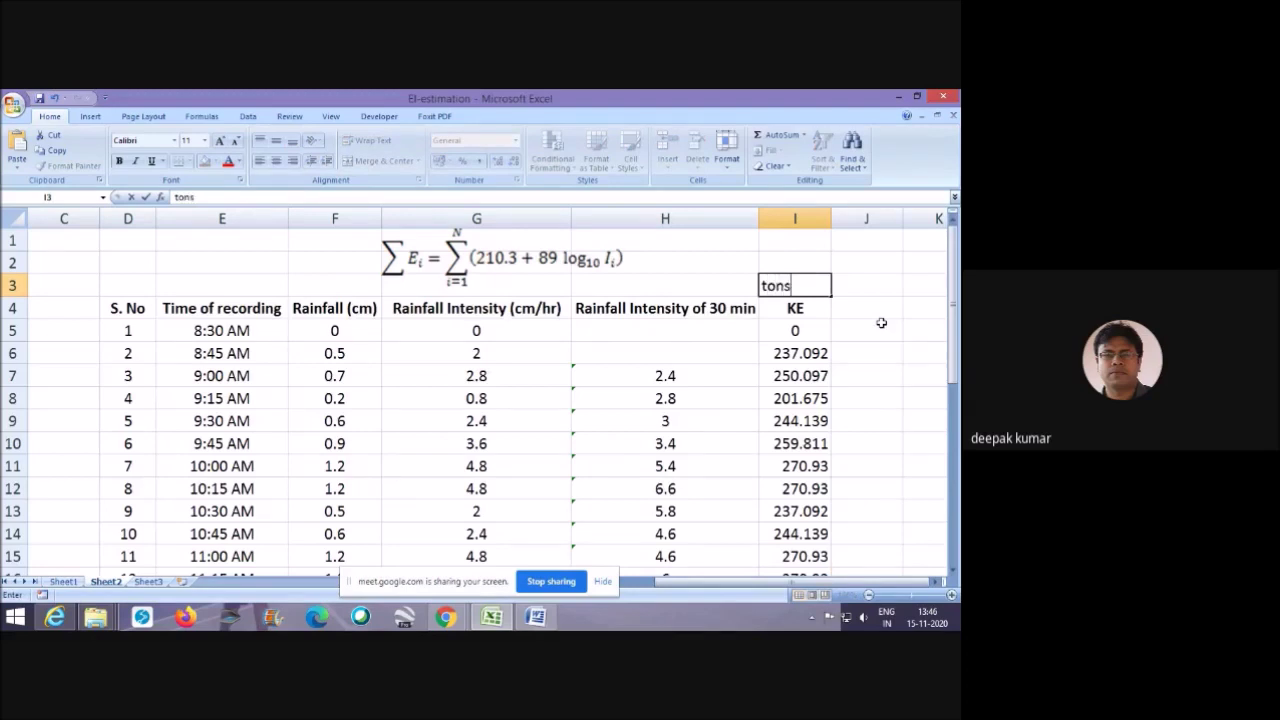
pyautogui.write('/hec-cm')
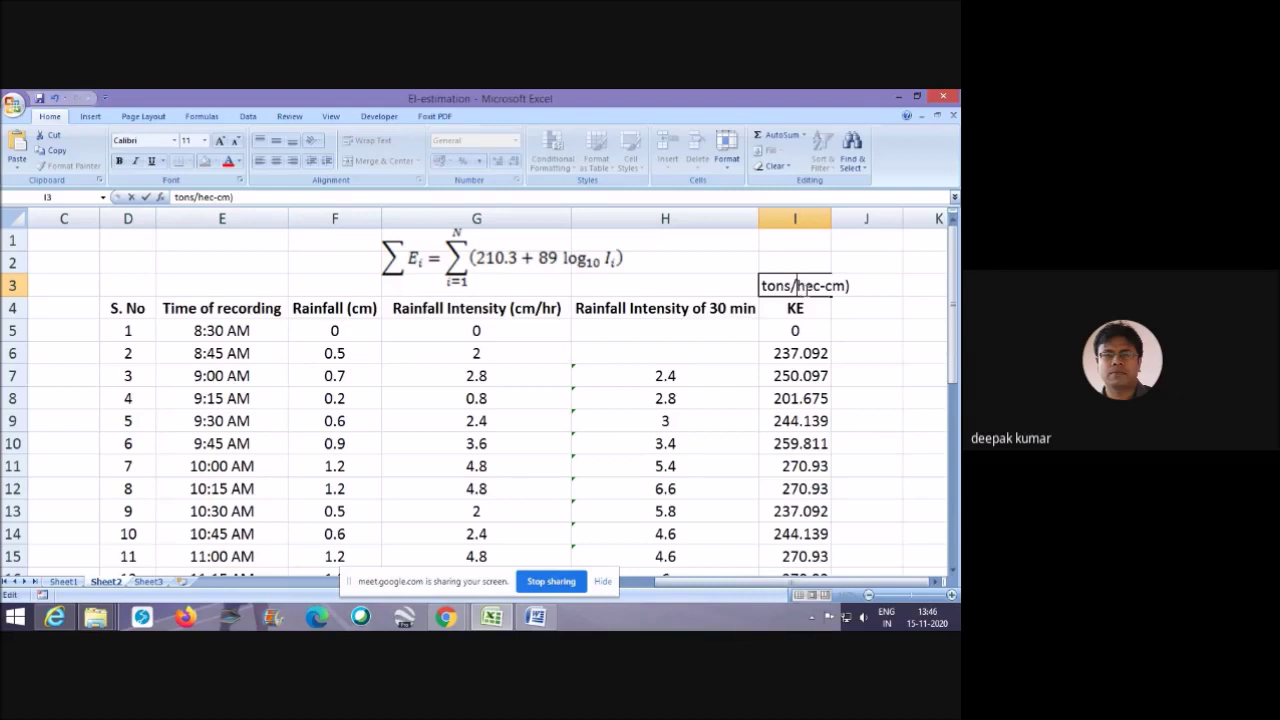
pyautogui.write('(')
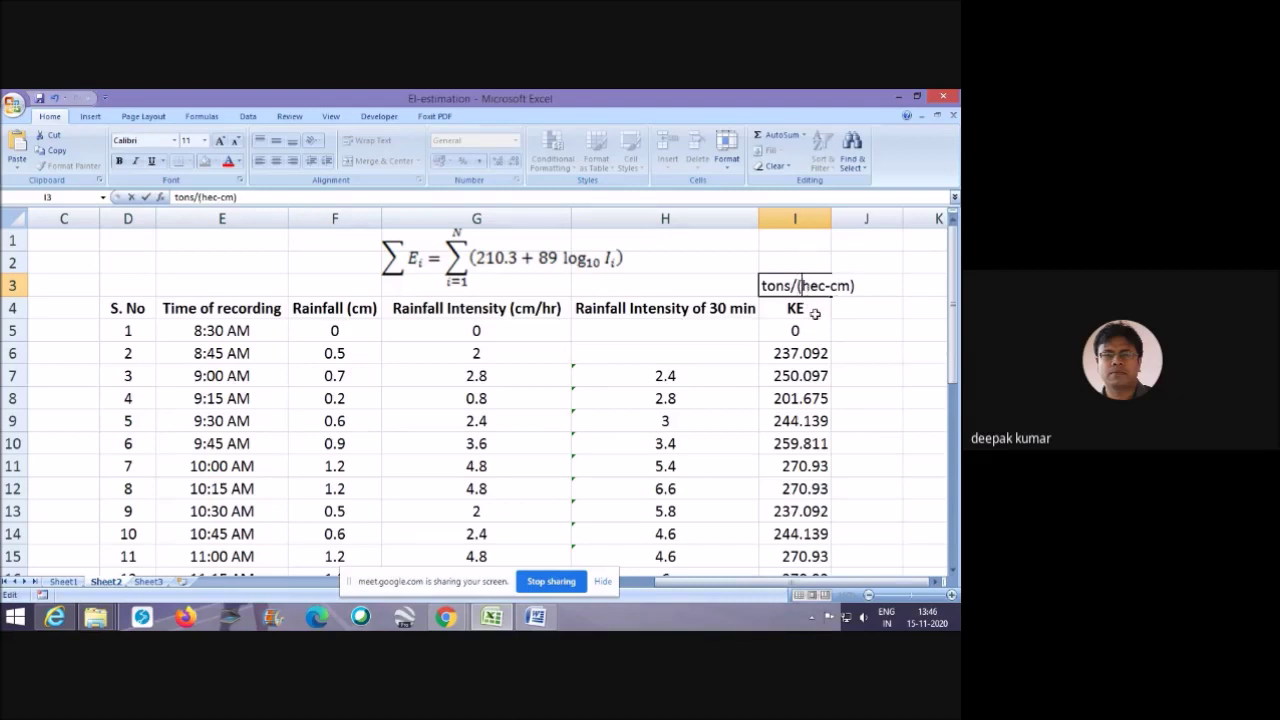
pyautogui.click(856, 356)
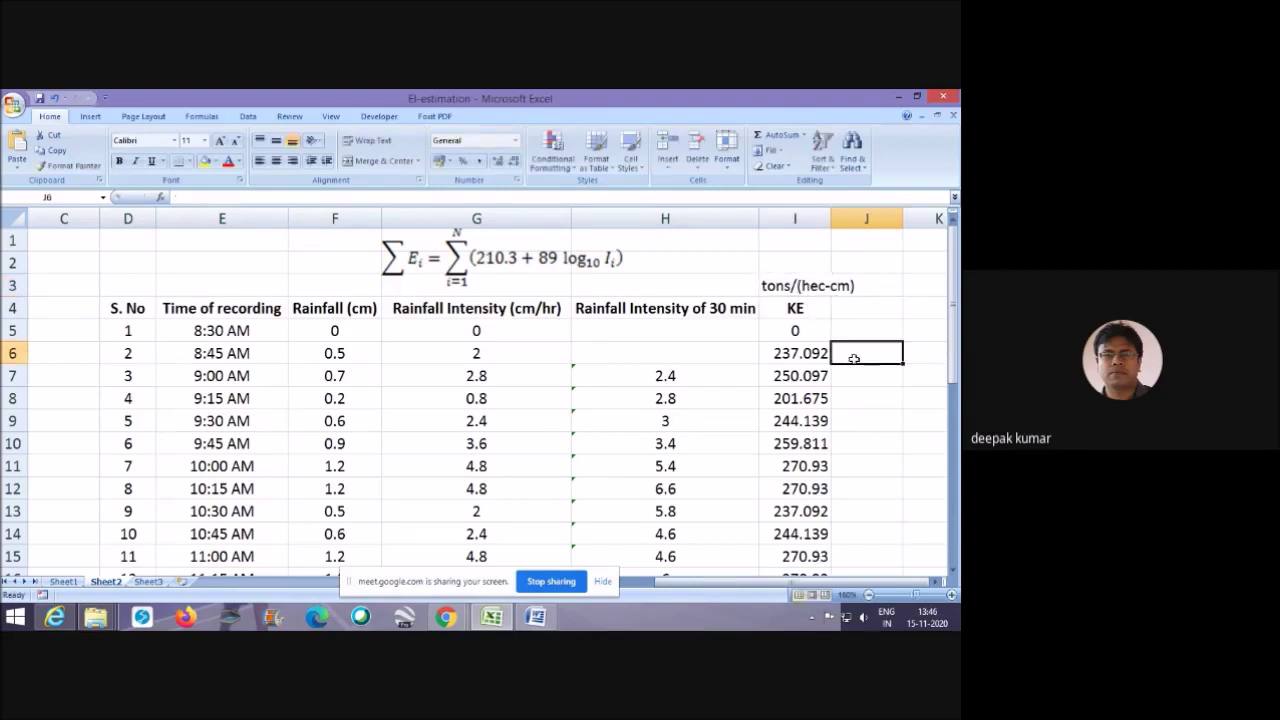
# Enter the column header "KE for given rainfall" in J4.
pyautogui.click(860, 313)
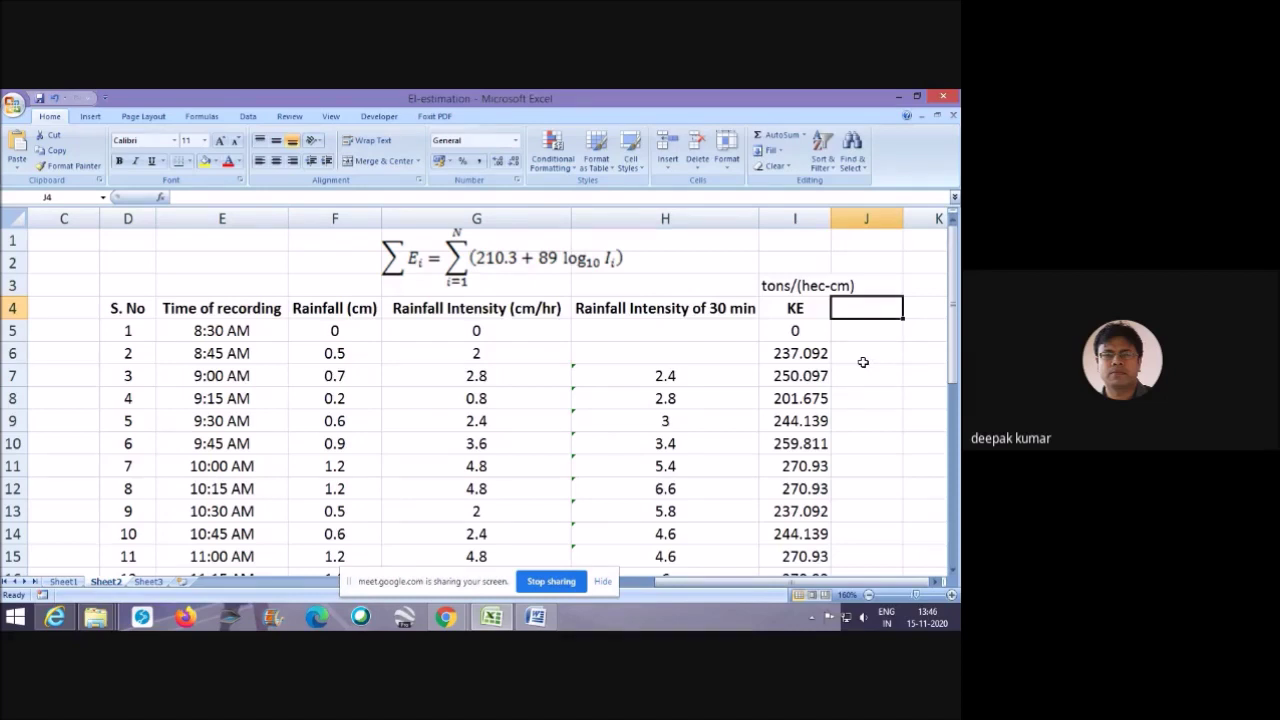
pyautogui.write('T')
pyautogui.press('BackSpace')
pyautogui.write('KE')
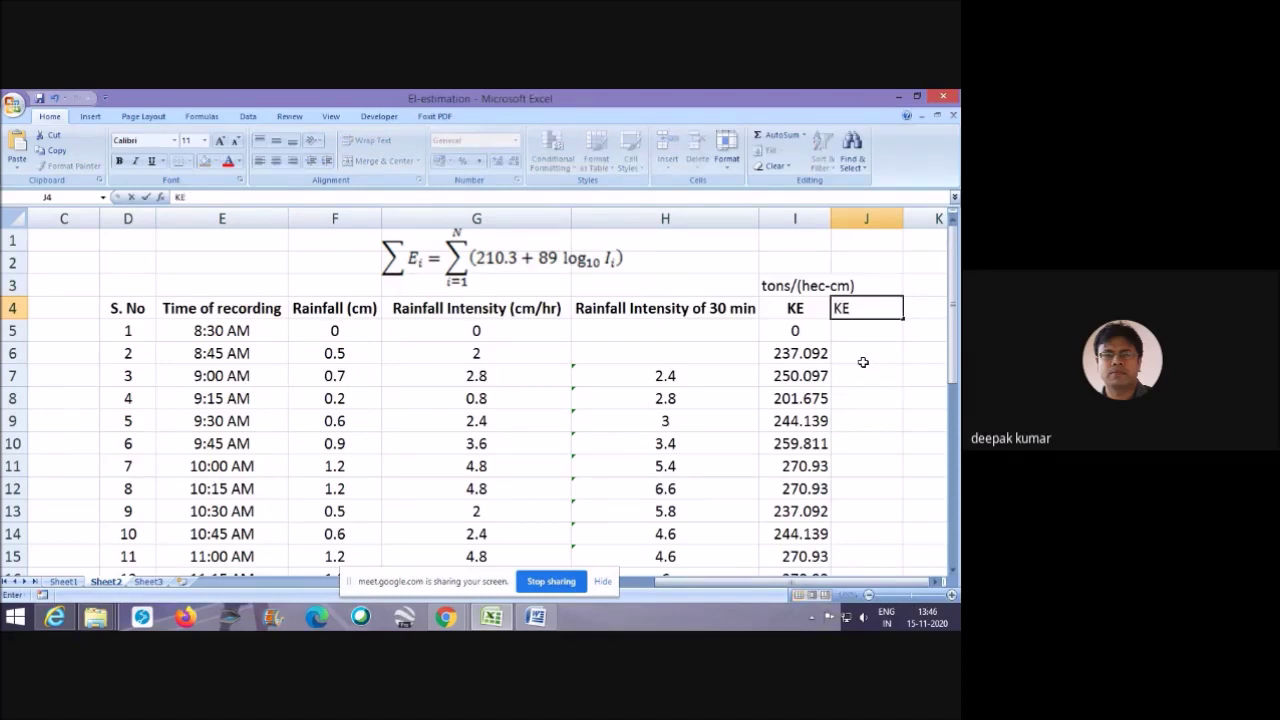
pyautogui.write(' for given')
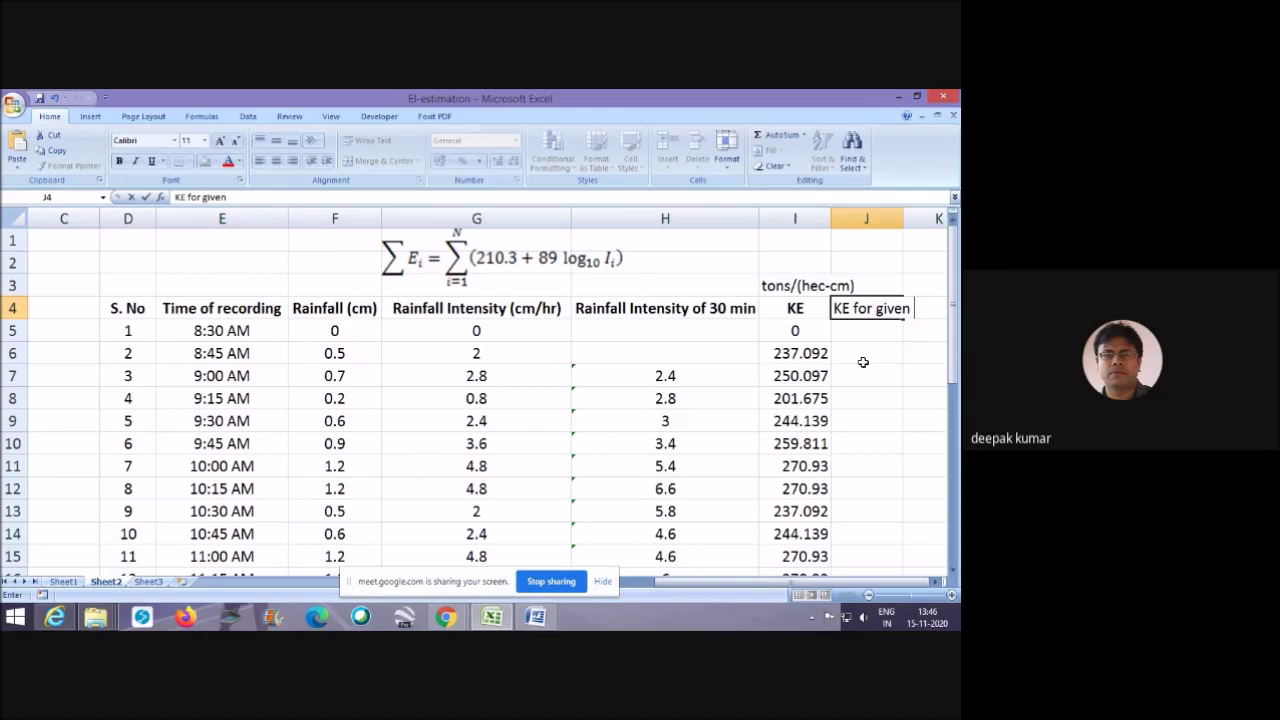
pyautogui.write(' rainfall')
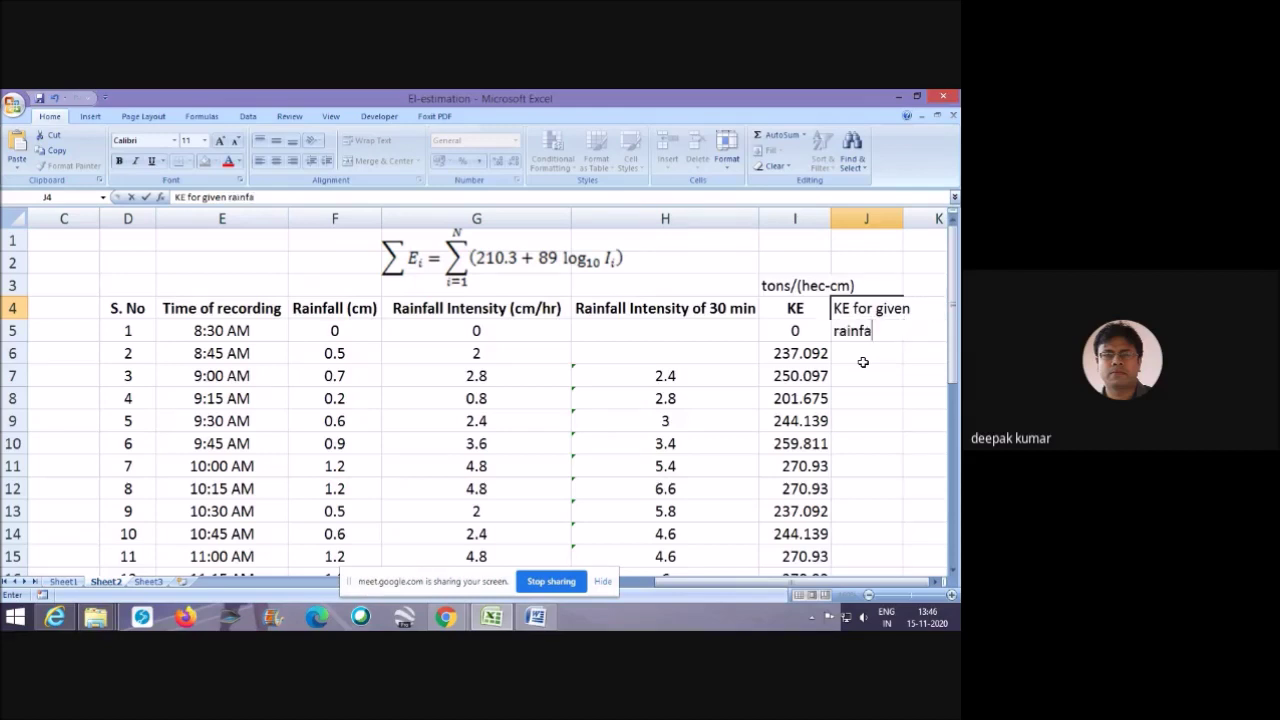
pyautogui.click(890, 396)
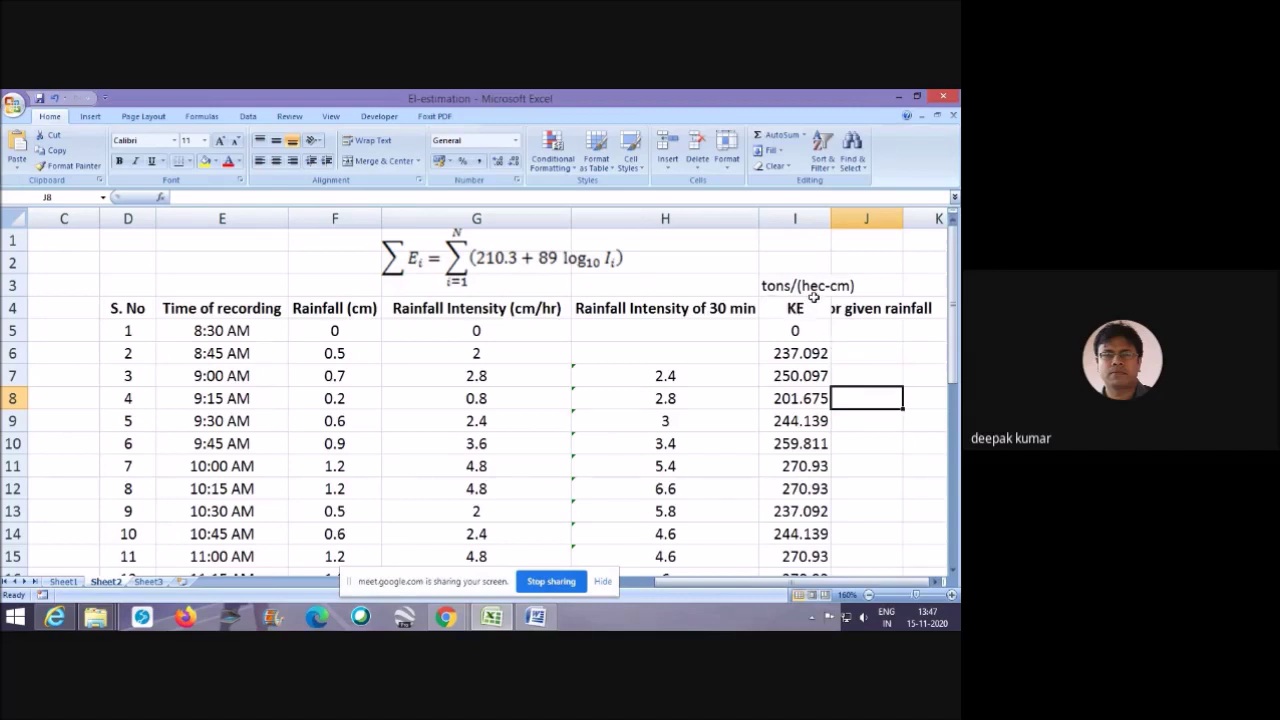
# Enter the formula =I6*F6 in J6 to multiply the 8:45 AM kinetic energy by its rainfall depth.
pyautogui.click(860, 354)
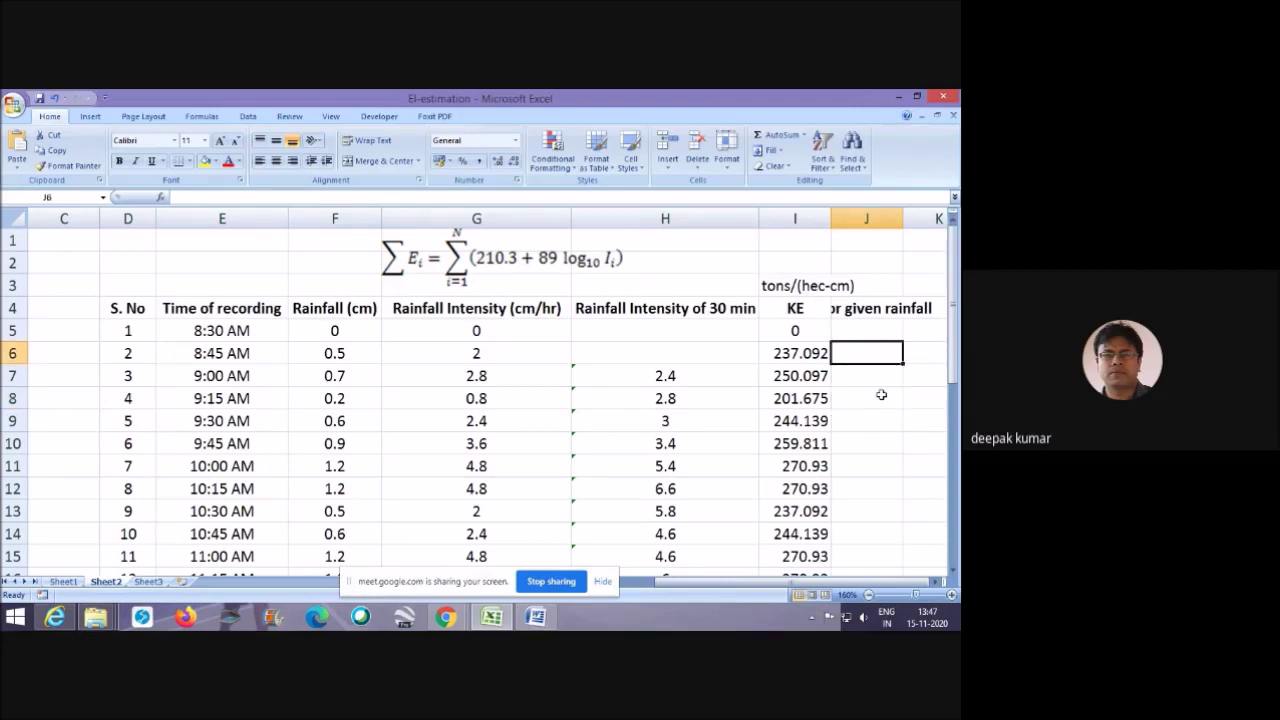
pyautogui.write('=')
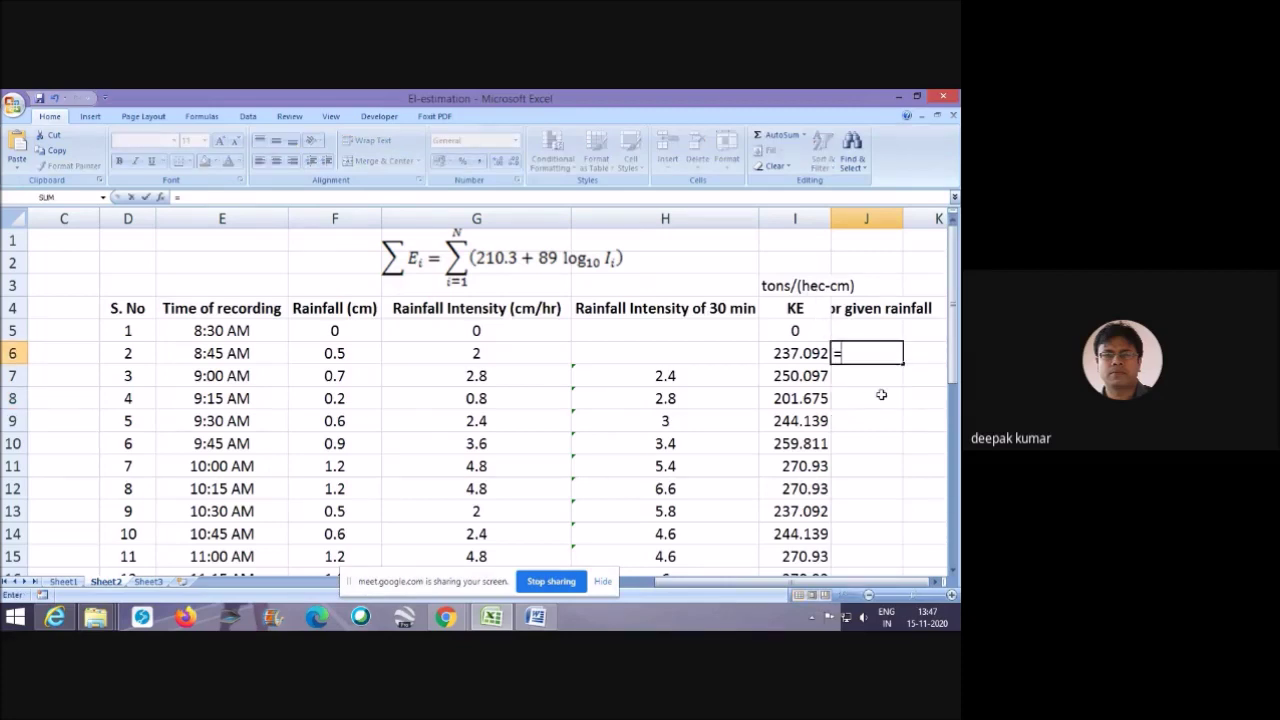
pyautogui.click(805, 353)
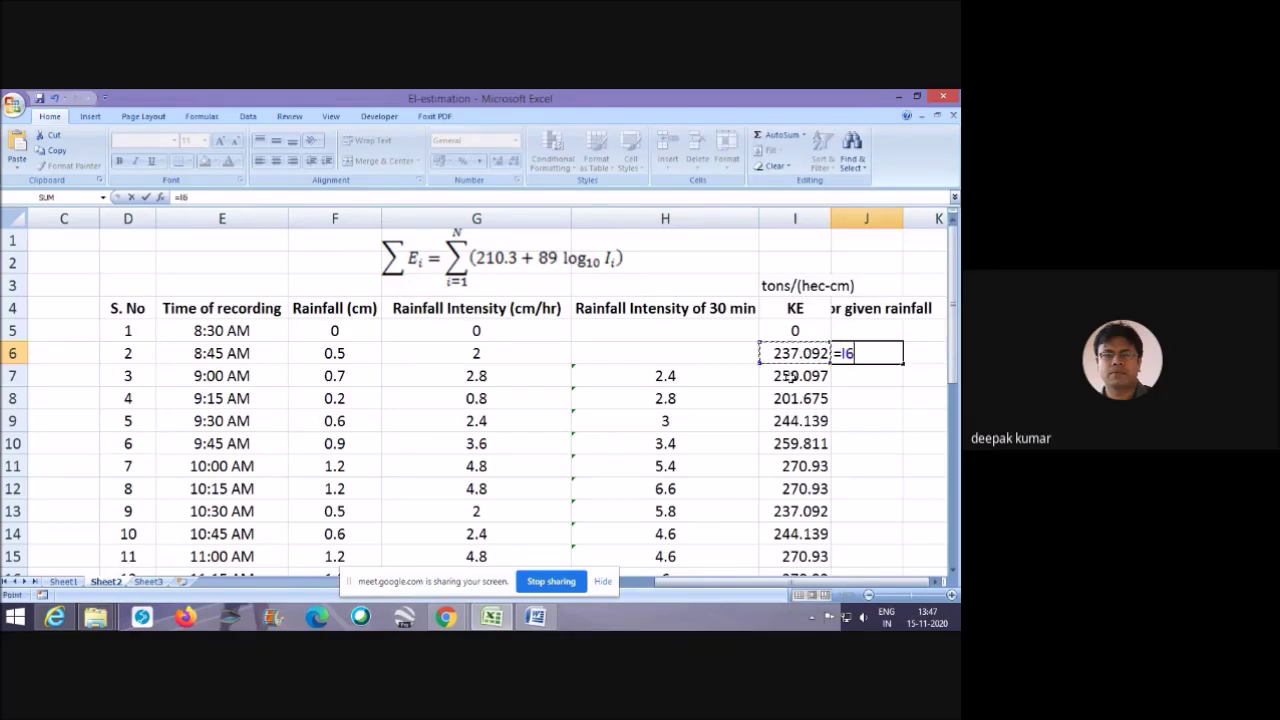
pyautogui.write('*')
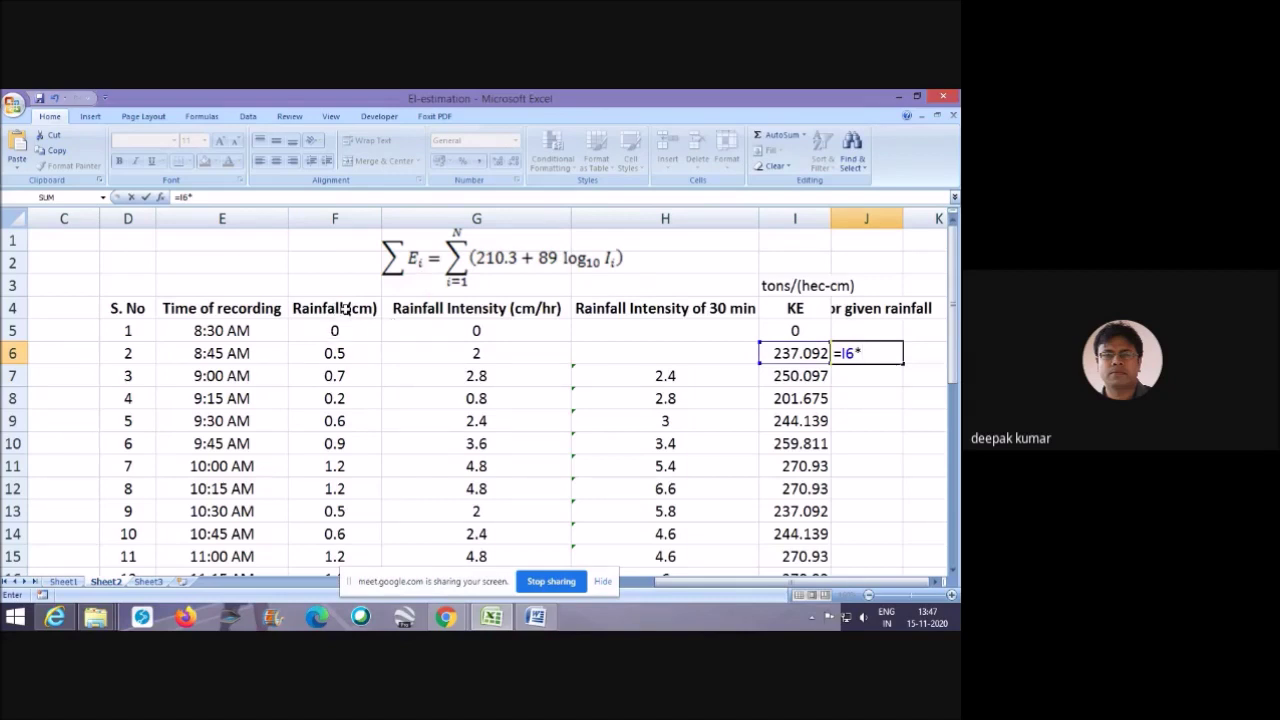
pyautogui.click(340, 355)
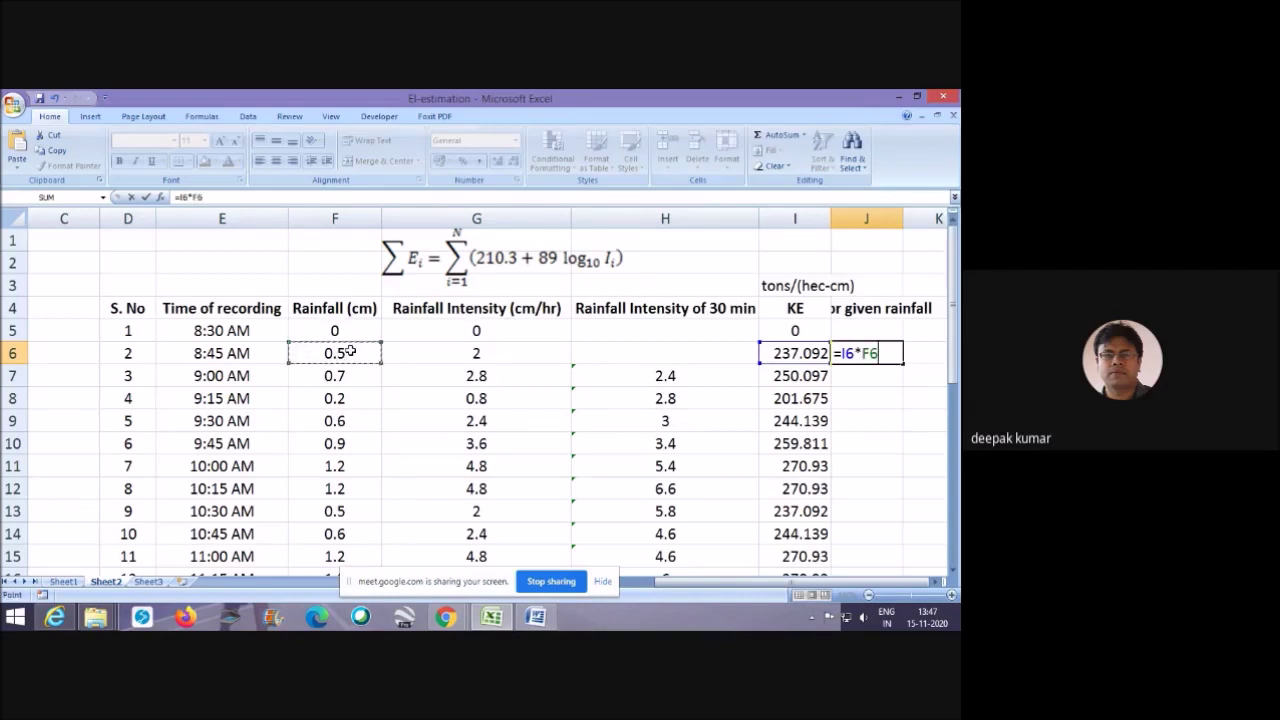
pyautogui.press('Return')
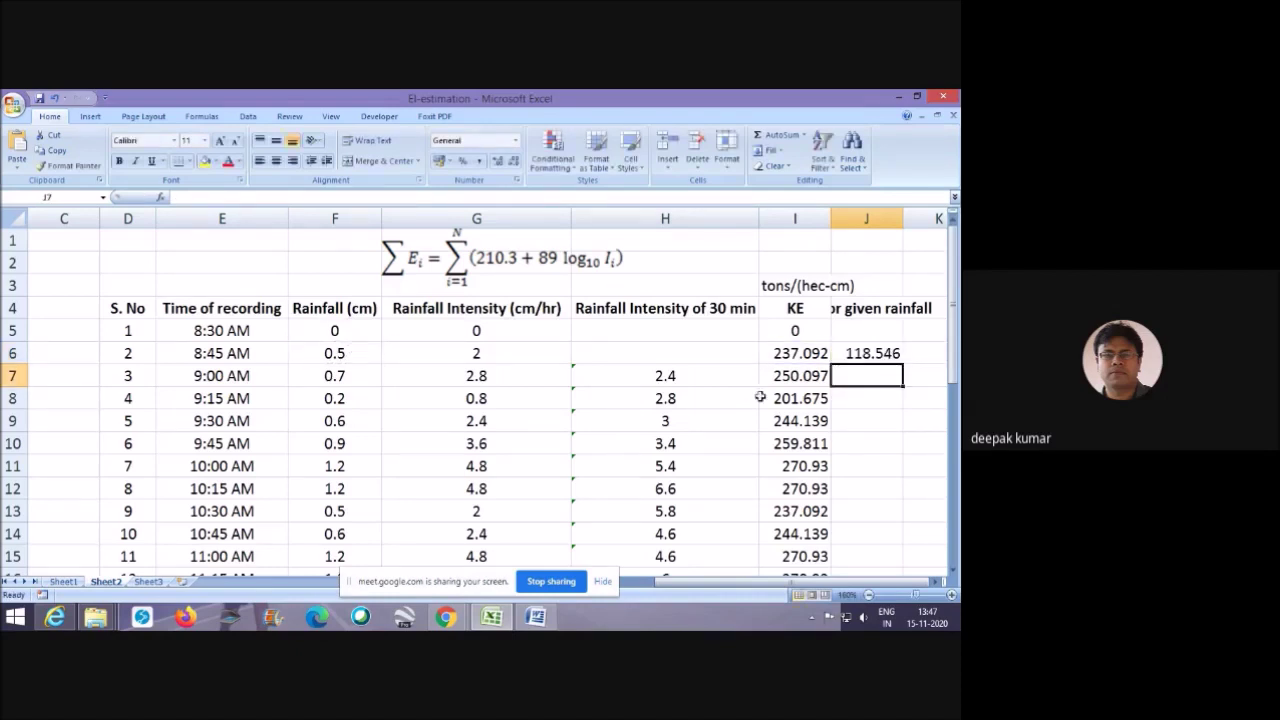
# Fill the J6 formula down column J through the 2:30 PM reading in row 29 and check the last rows.
pyautogui.click(874, 354)
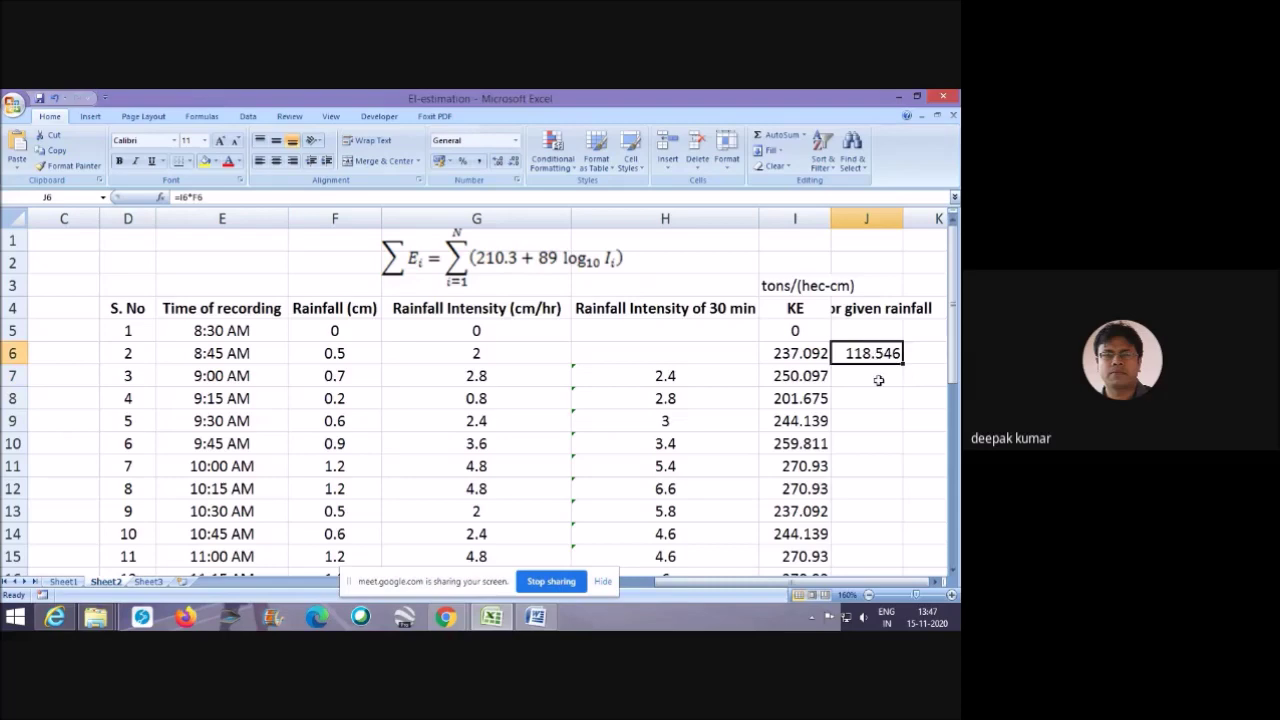
pyautogui.doubleClick(903, 363)
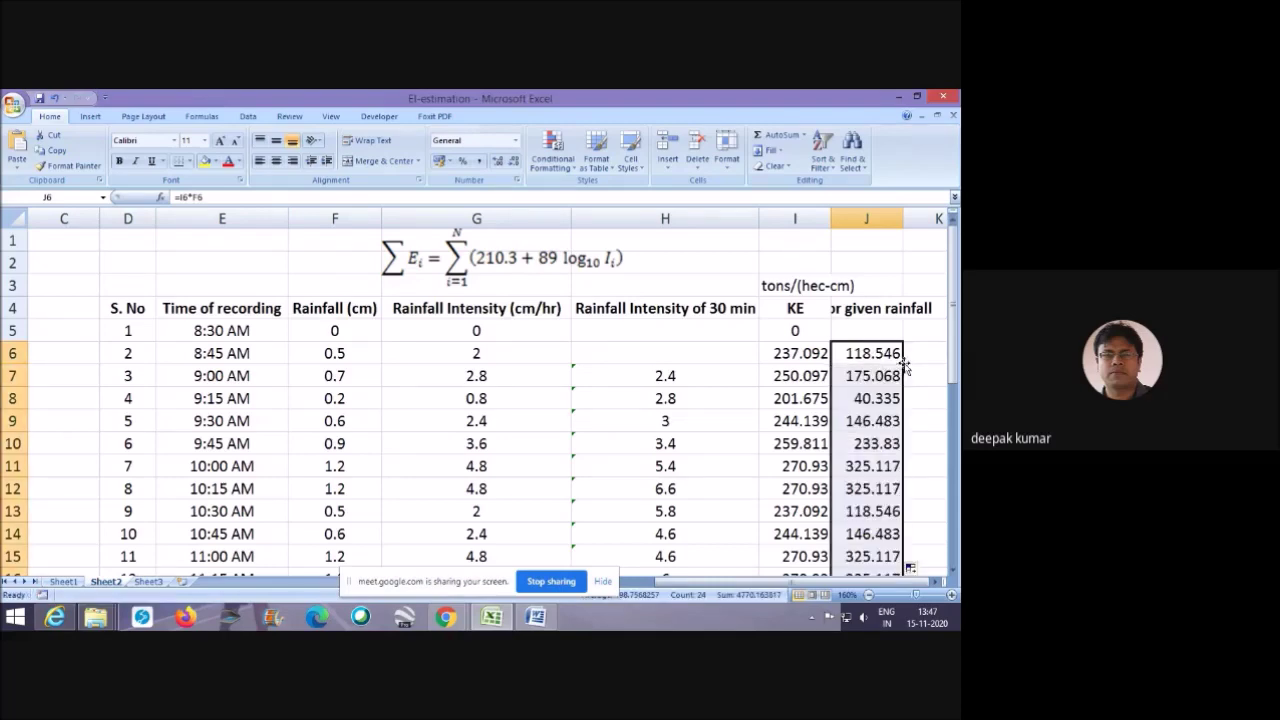
pyautogui.scroll(-1, 874, 460)
pyautogui.scroll(-7, 874, 460)
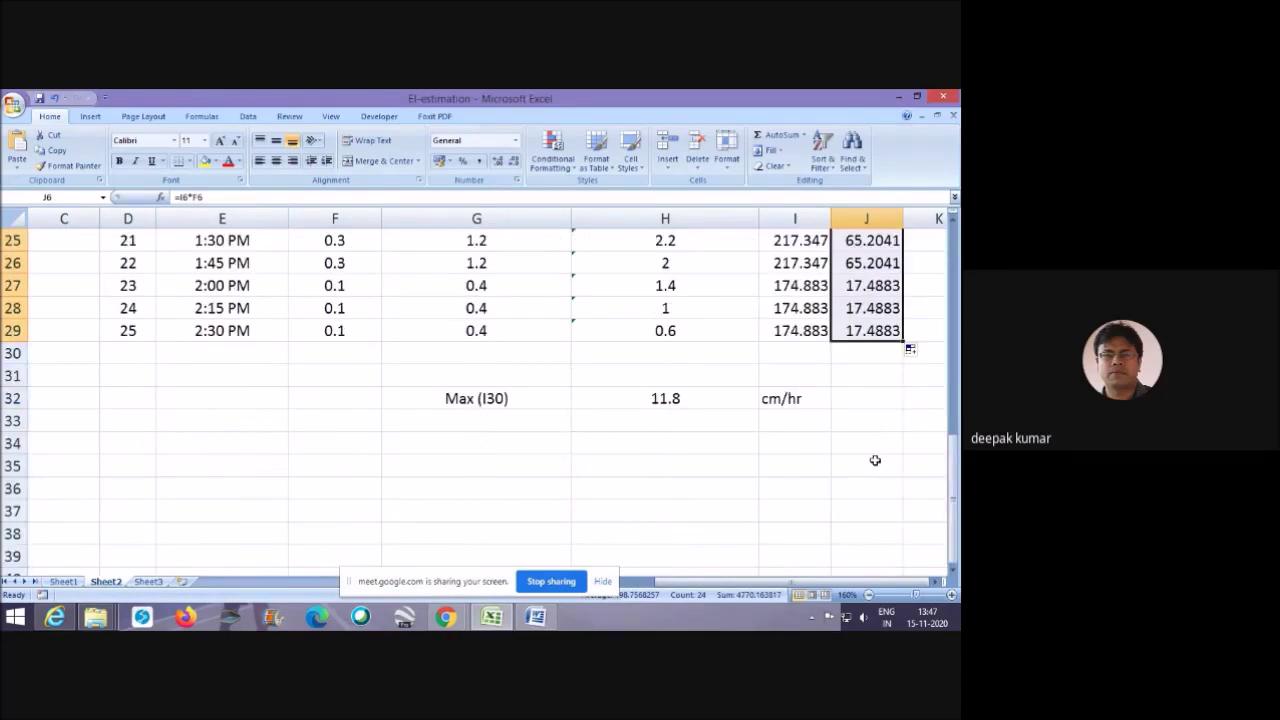
# Review the filled kinetic energy column, and enter the label "Total Kinetic energy" in G33 below Max (I30).
pyautogui.scroll(8, 874, 460)
pyautogui.scroll(-4, 864, 437)
pyautogui.scroll(4, 864, 437)
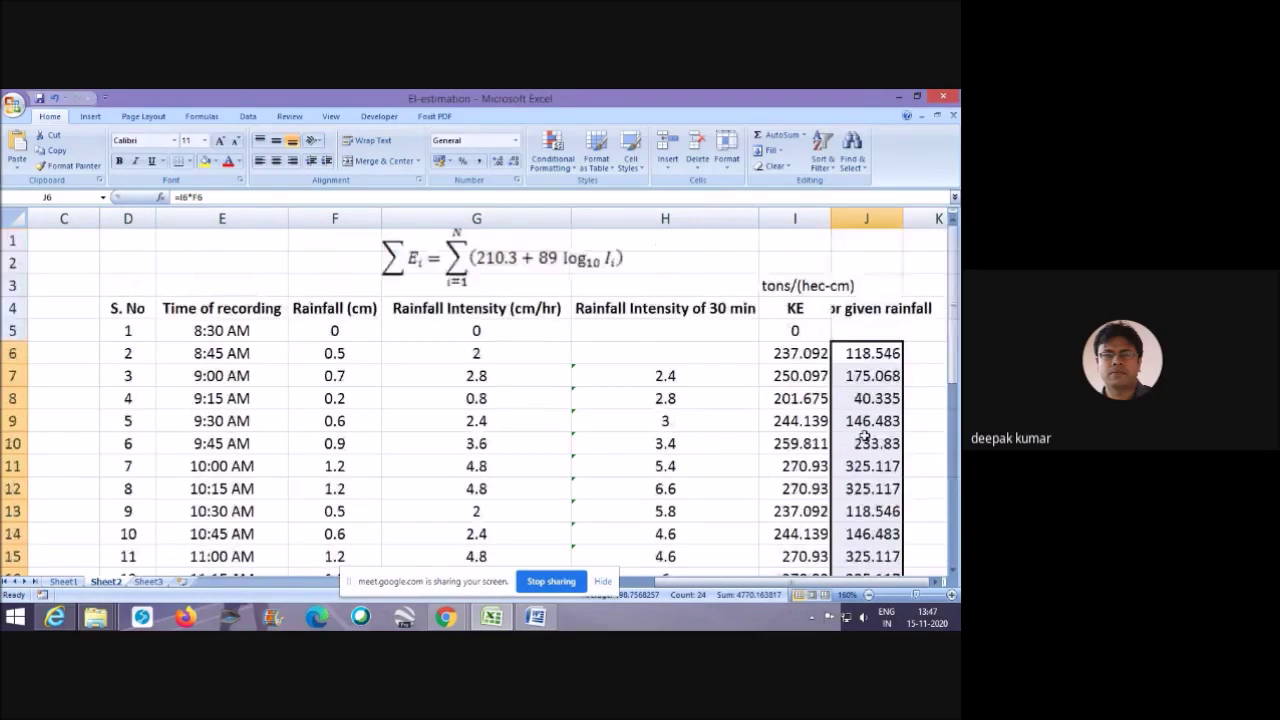
pyautogui.scroll(-3, 866, 440)
pyautogui.scroll(3, 866, 442)
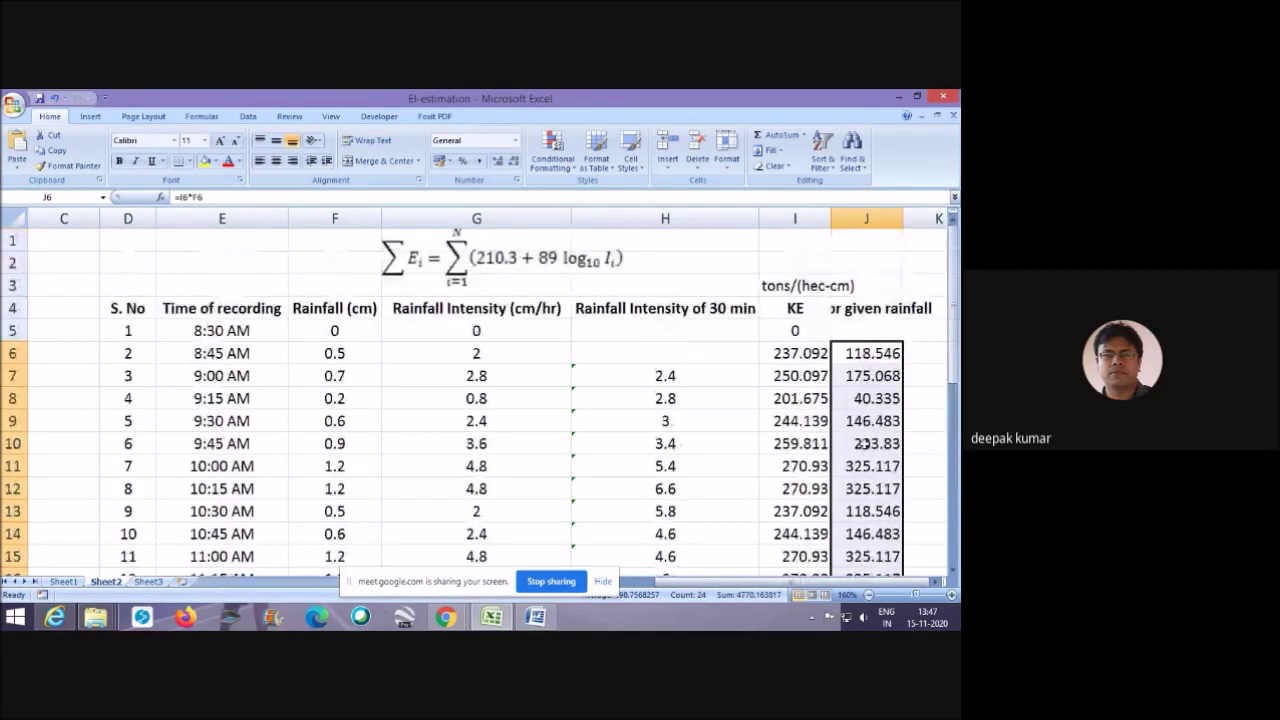
pyautogui.scroll(-8, 864, 445)
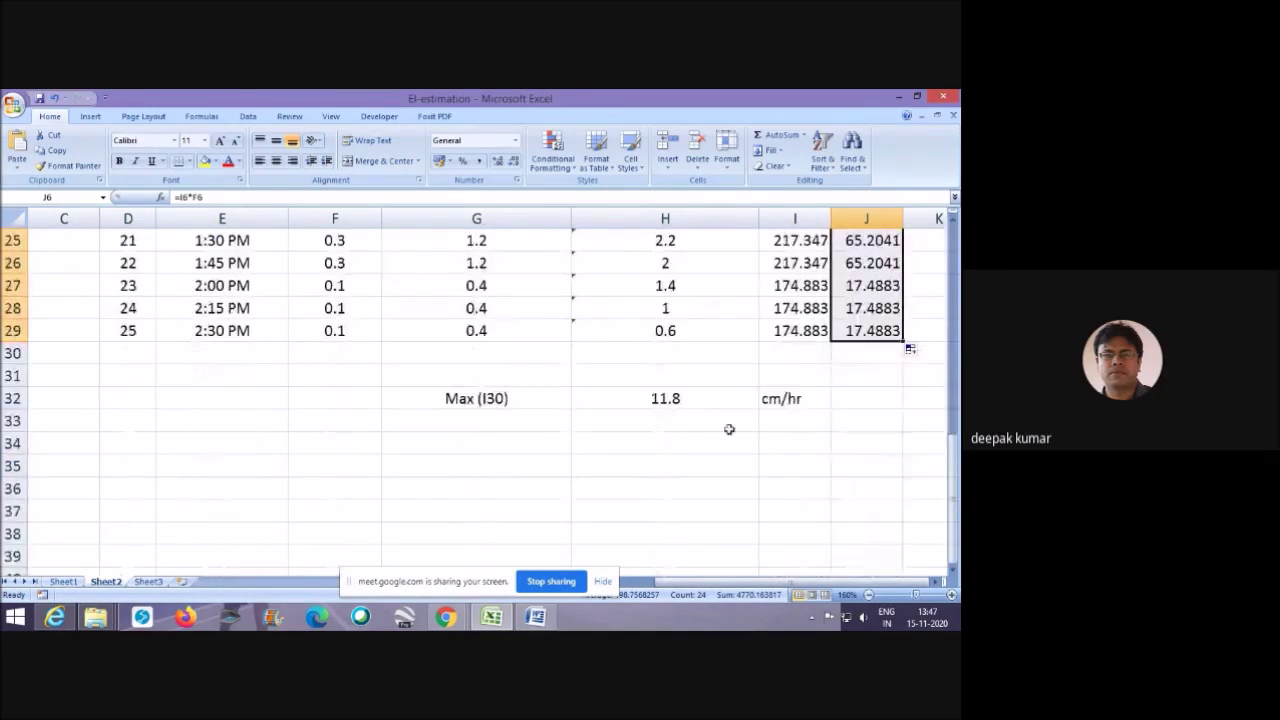
pyautogui.click(522, 424)
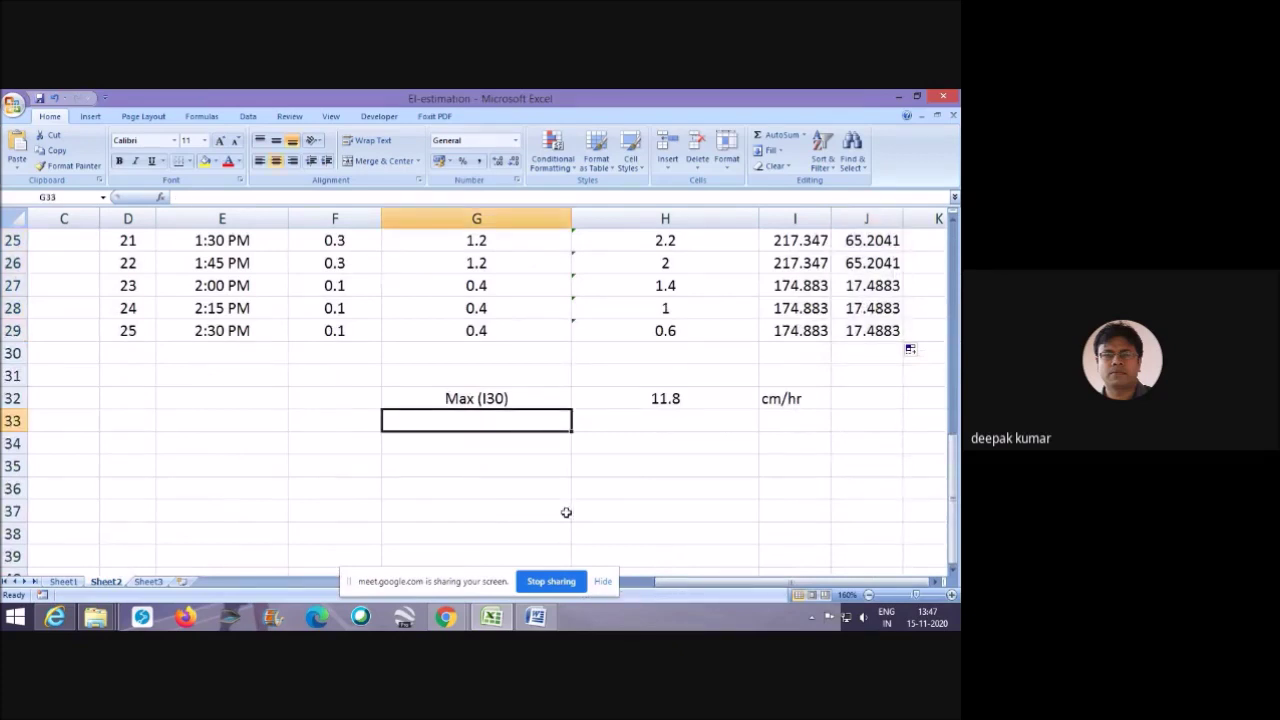
pyautogui.write('Total')
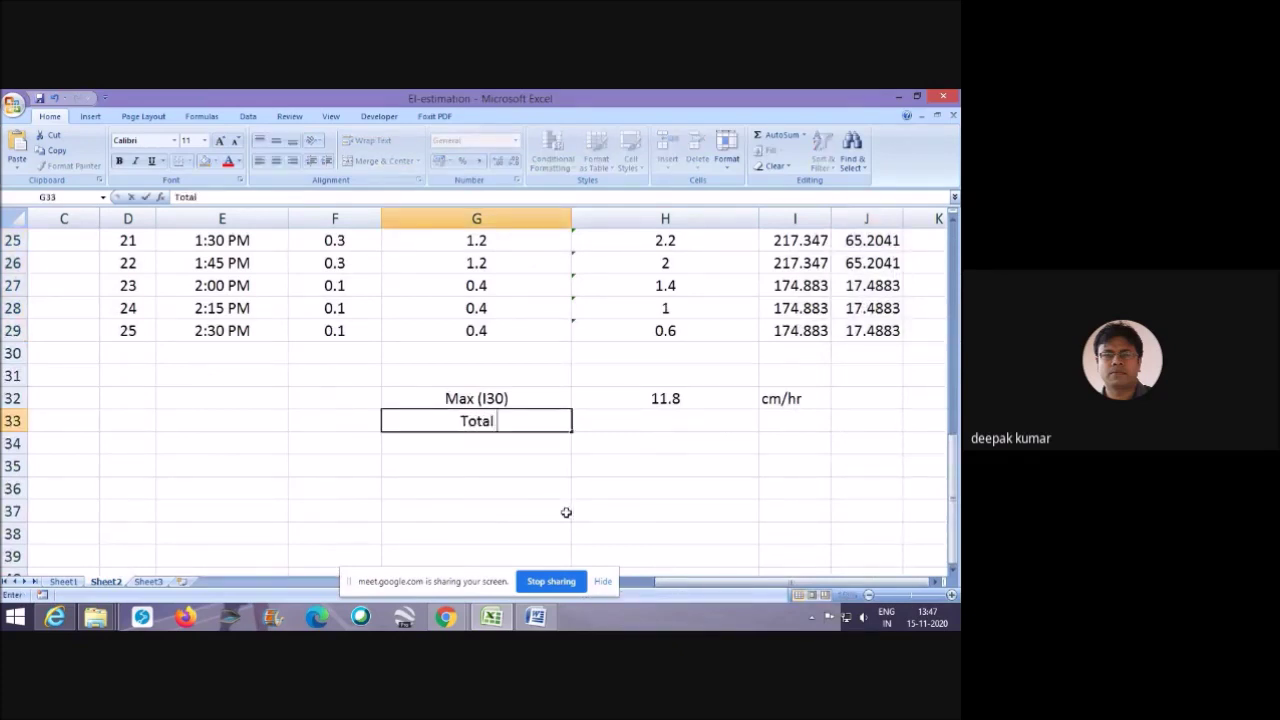
pyautogui.write(' Kinetic energy')
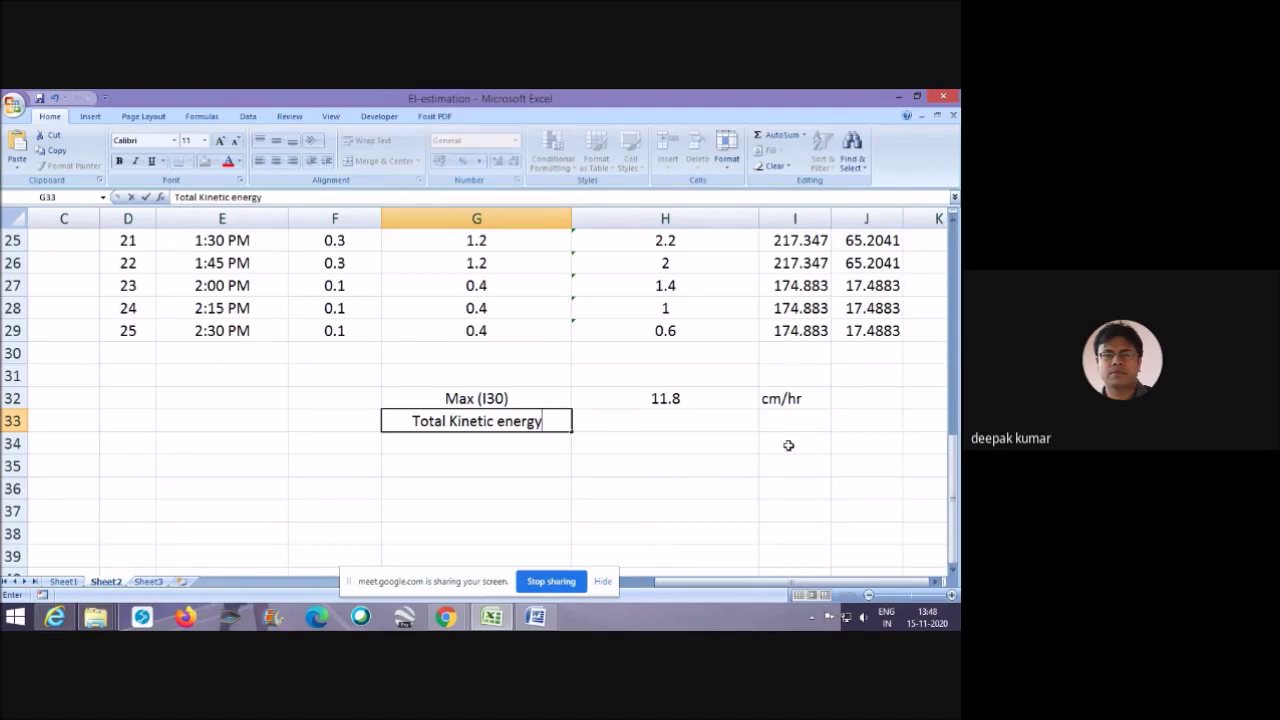
# Enter a SUM formula over J6:J29 in H33 to total the kinetic energy for the given rainfall.
pyautogui.click(674, 426)
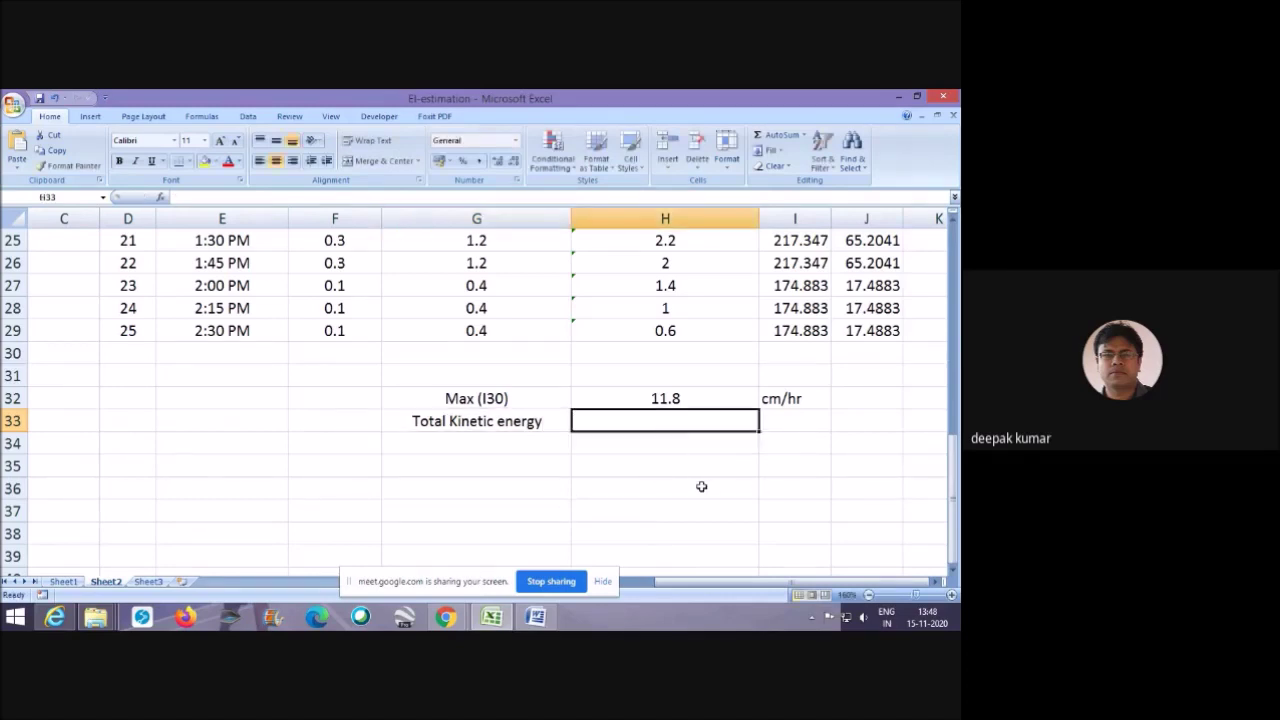
pyautogui.write('=')
pyautogui.scroll(8, 727, 447)
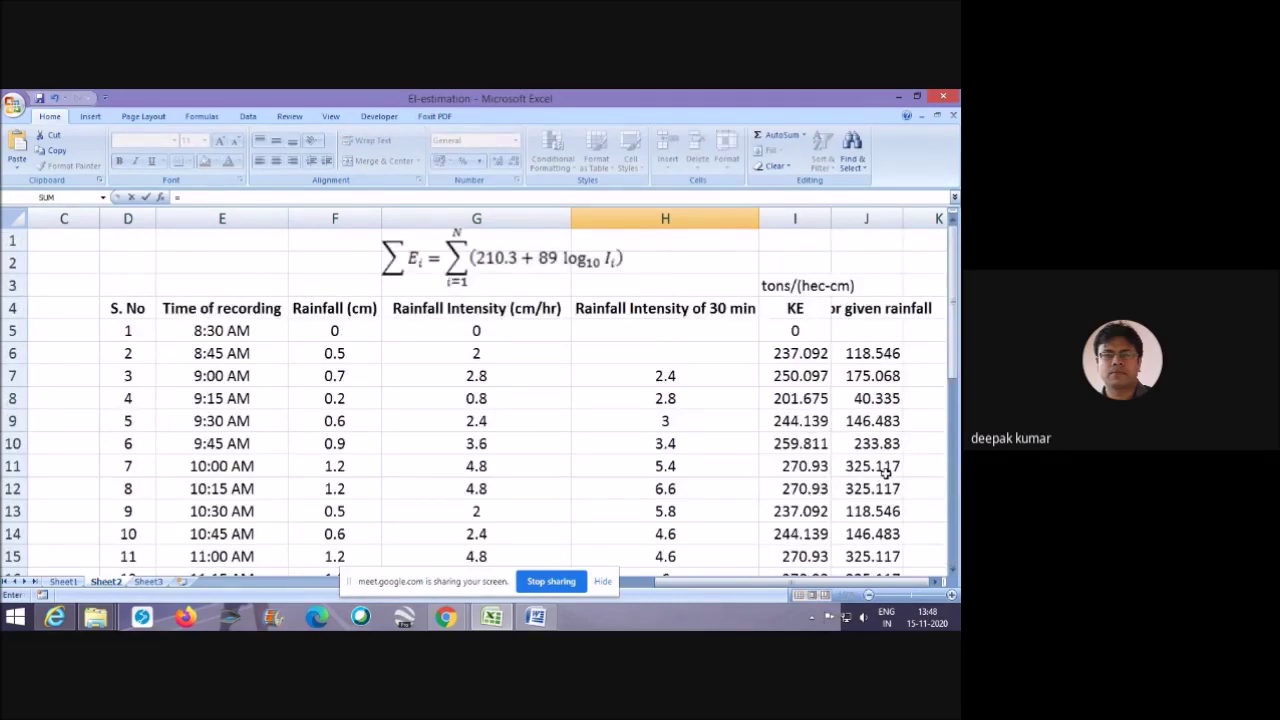
pyautogui.scroll(-2, 884, 462)
pyautogui.scroll(-3, 880, 460)
pyautogui.scroll(5, 882, 485)
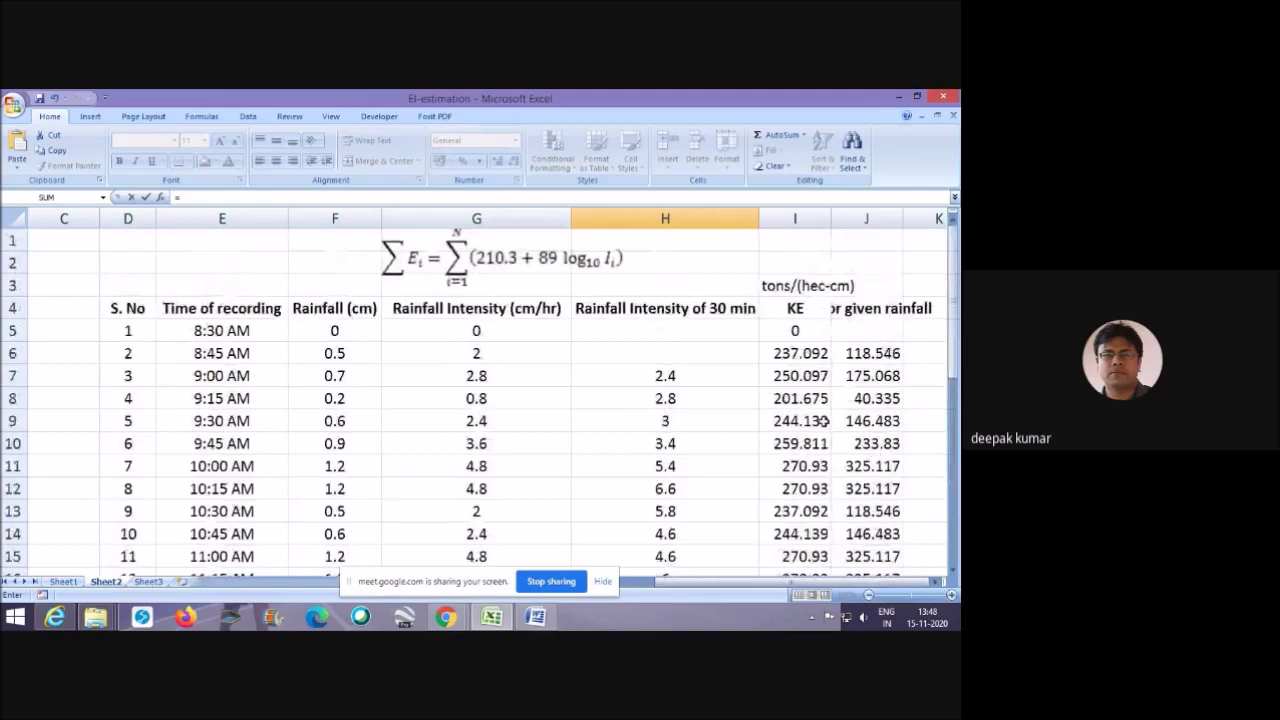
pyautogui.scroll(-8, 794, 449)
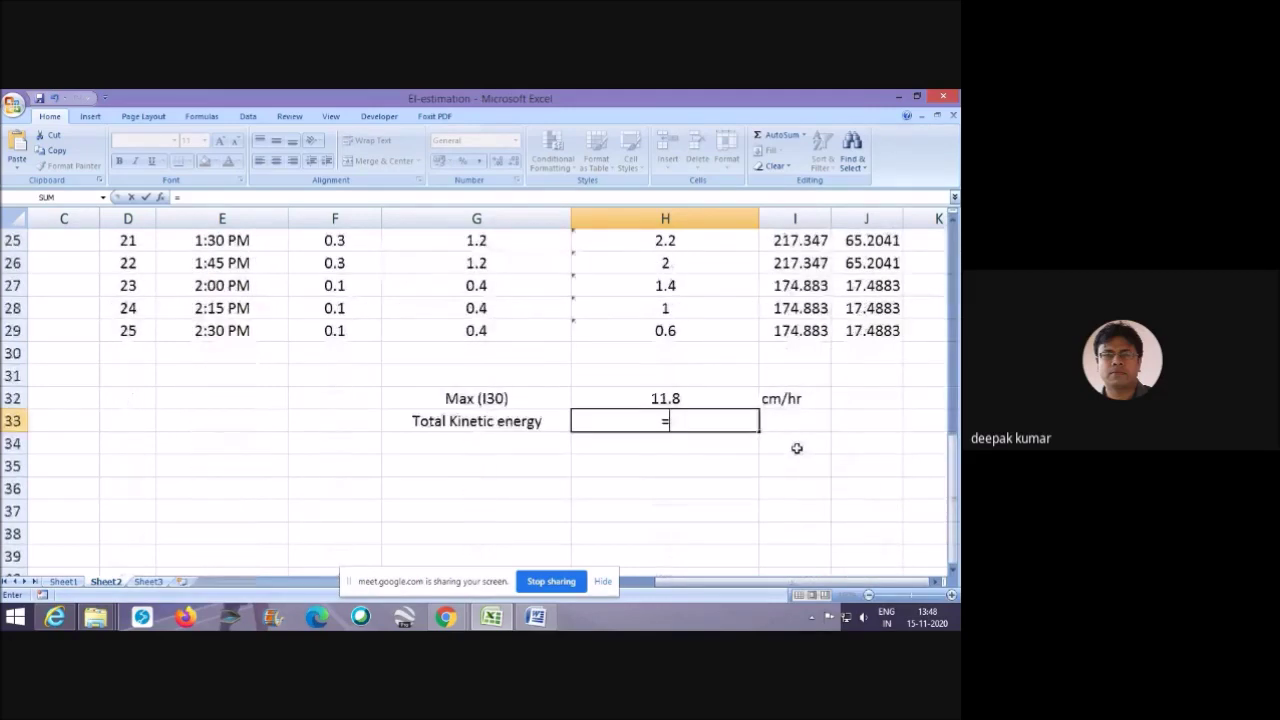
pyautogui.write('sum')
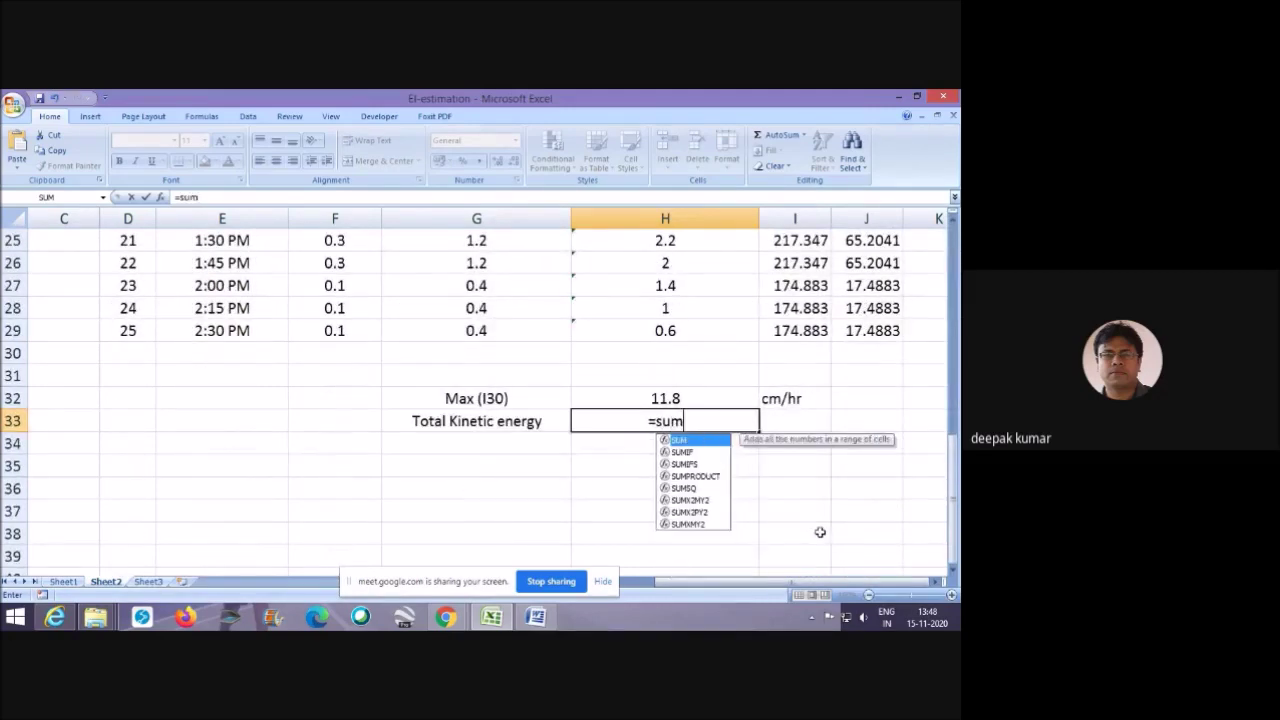
pyautogui.write('(')
pyautogui.scroll(8, 843, 517)
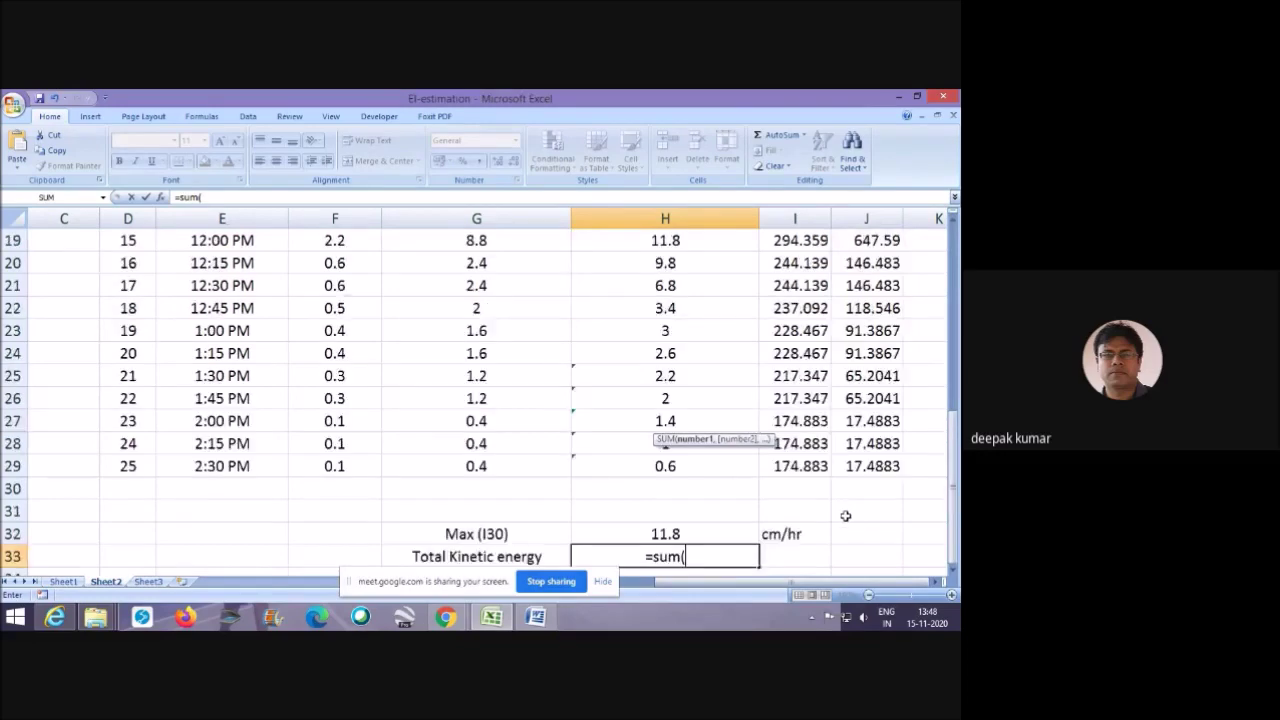
pyautogui.click(870, 353)
pyautogui.scroll(-7, 880, 405)
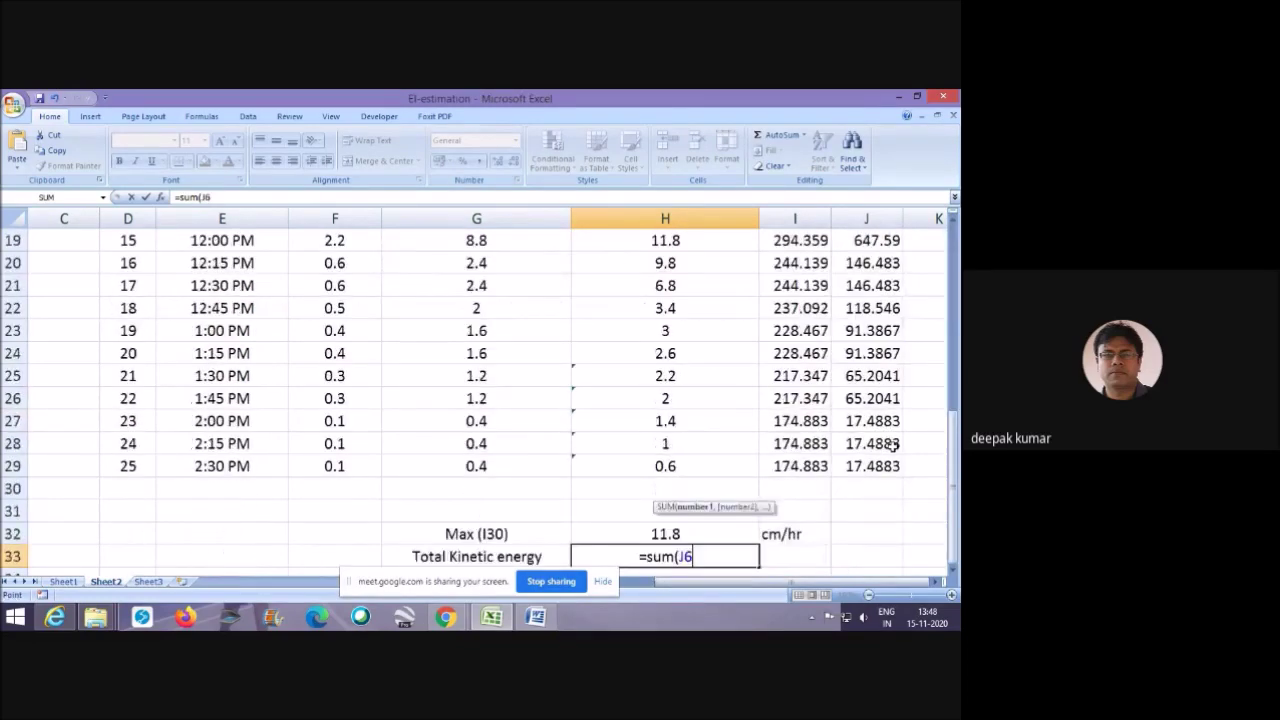
pyautogui.keyDown('shift'); pyautogui.click(882, 400); pyautogui.keyUp('shift')
pyautogui.write(')')
pyautogui.press('Return')
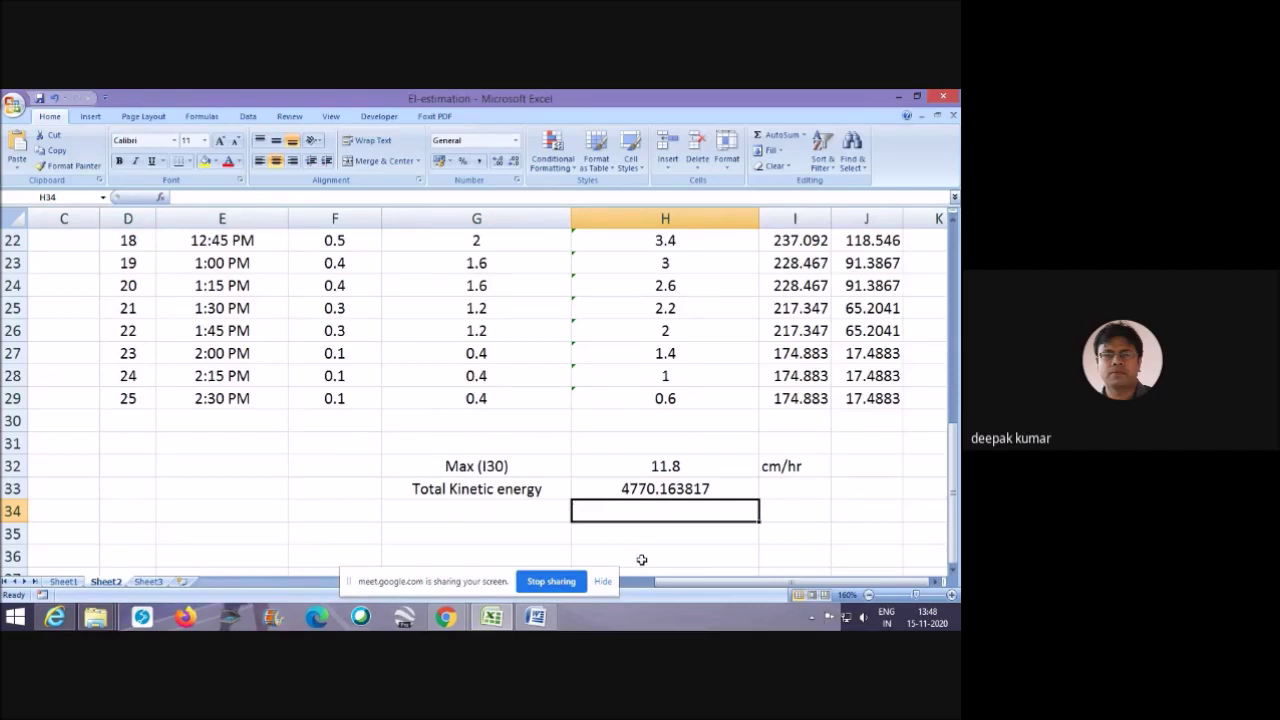
# Switch to the EI-index Word document and review the kinetic energy equations and their units.
pyautogui.click(535, 618)
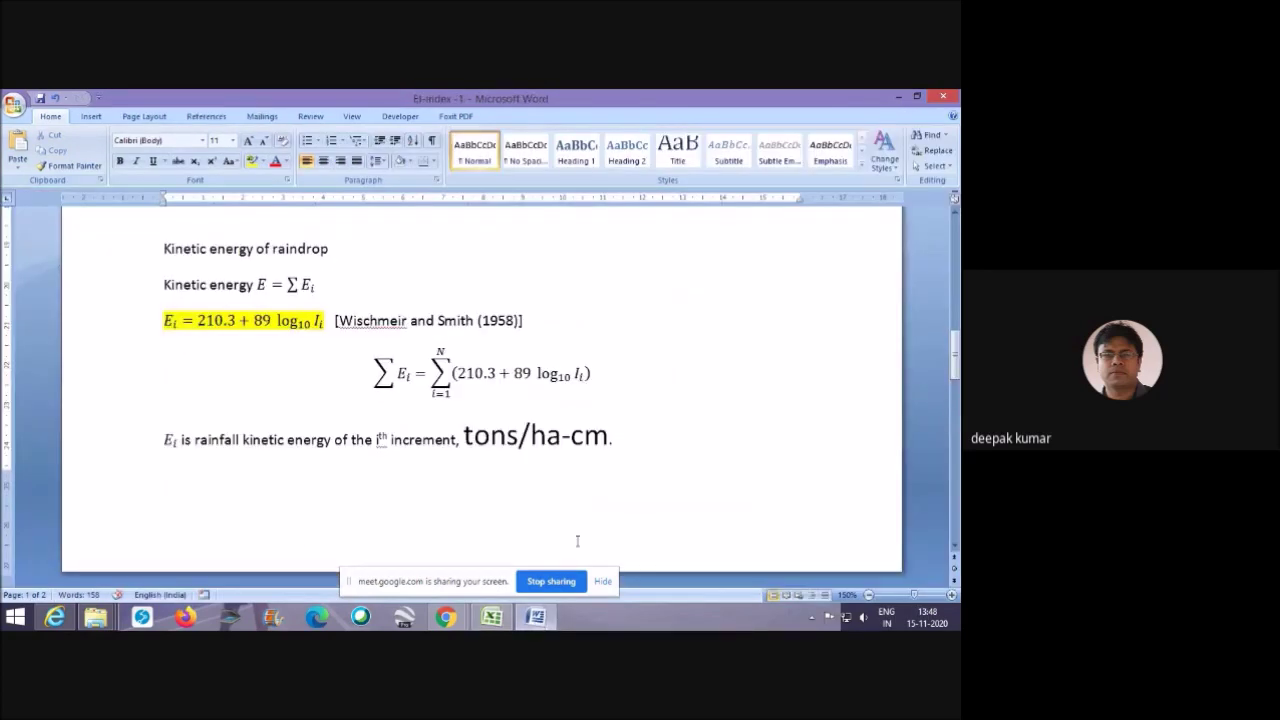
pyautogui.scroll(-3, 568, 500)
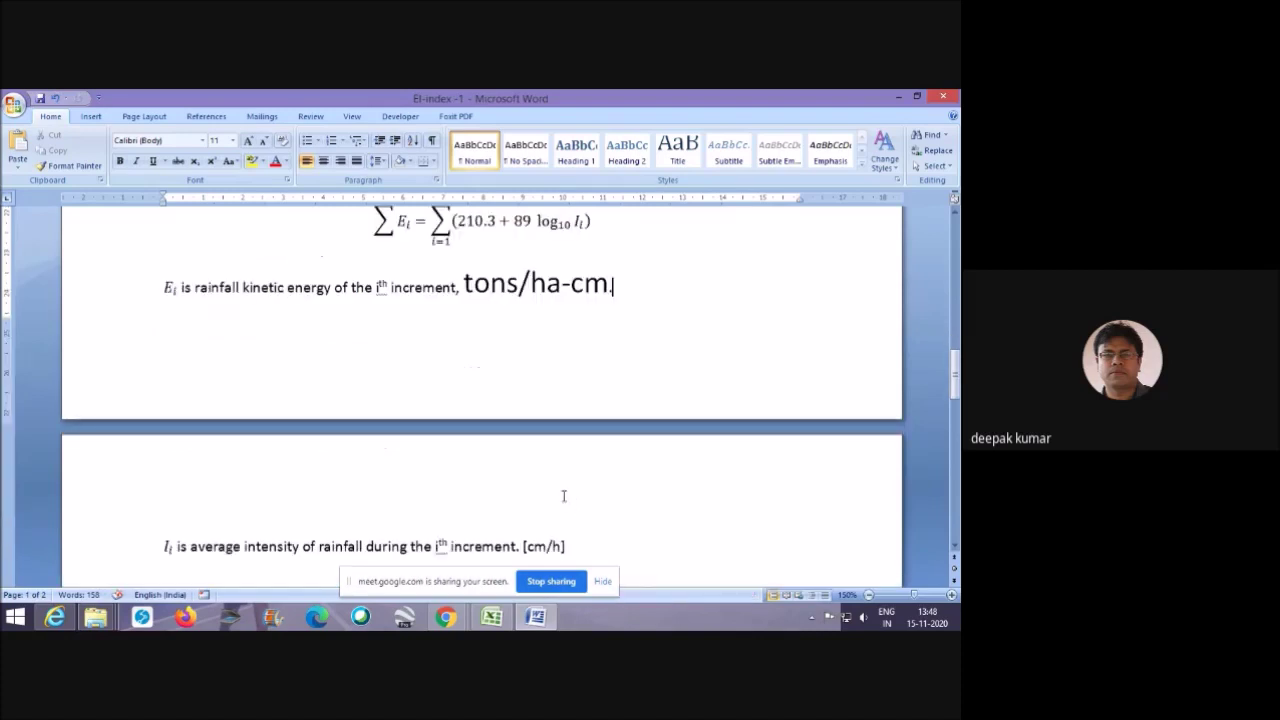
pyautogui.scroll(2, 557, 463)
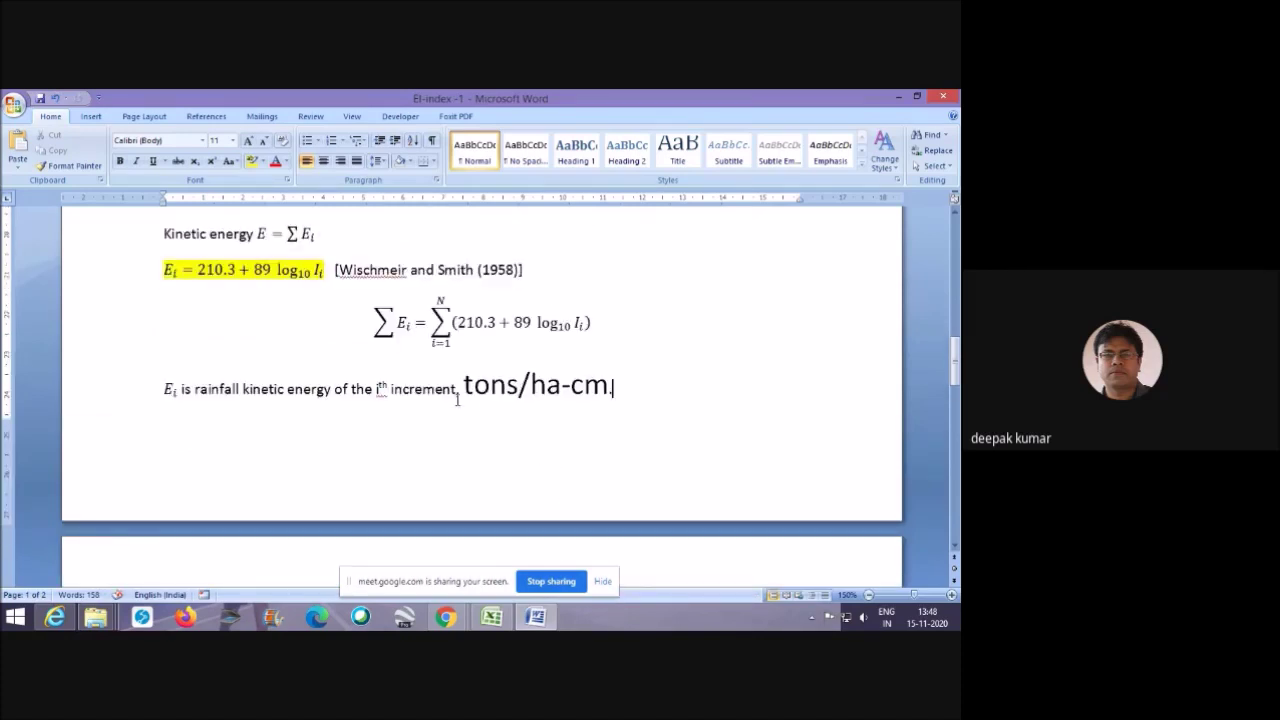
pyautogui.scroll(-7, 500, 428)
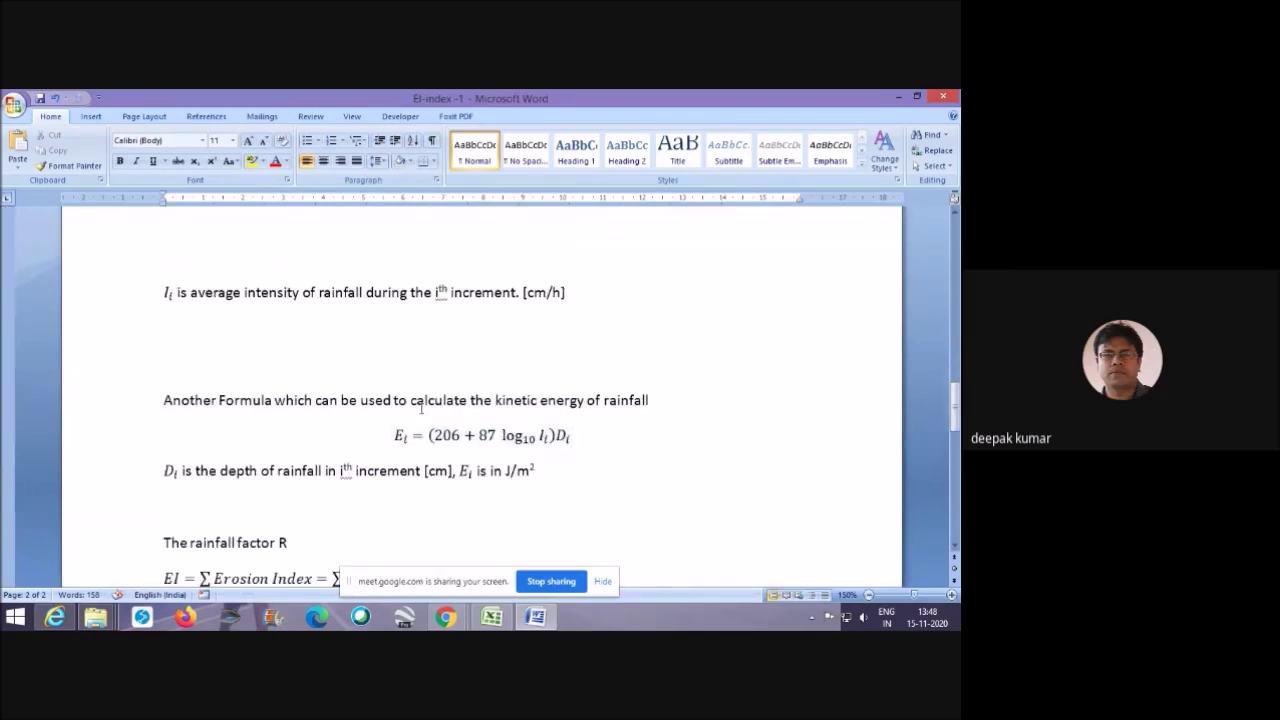
pyautogui.scroll(-2, 348, 450)
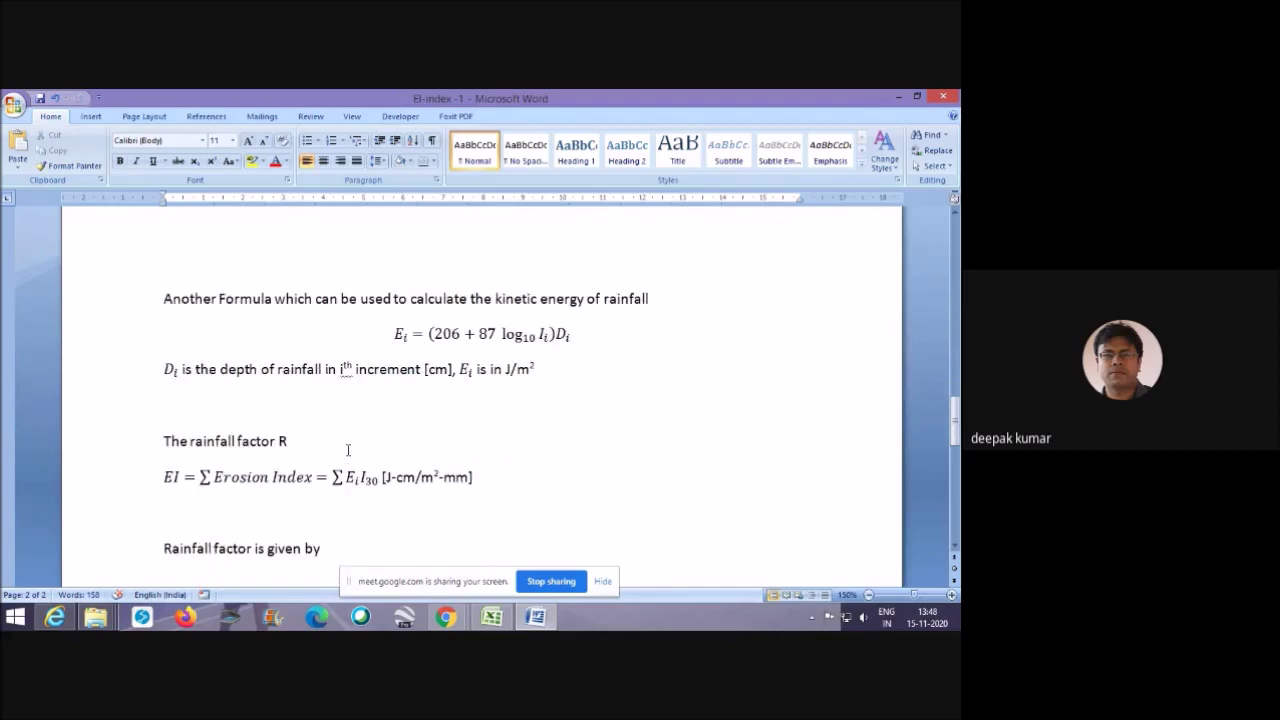
pyautogui.scroll(2, 348, 450)
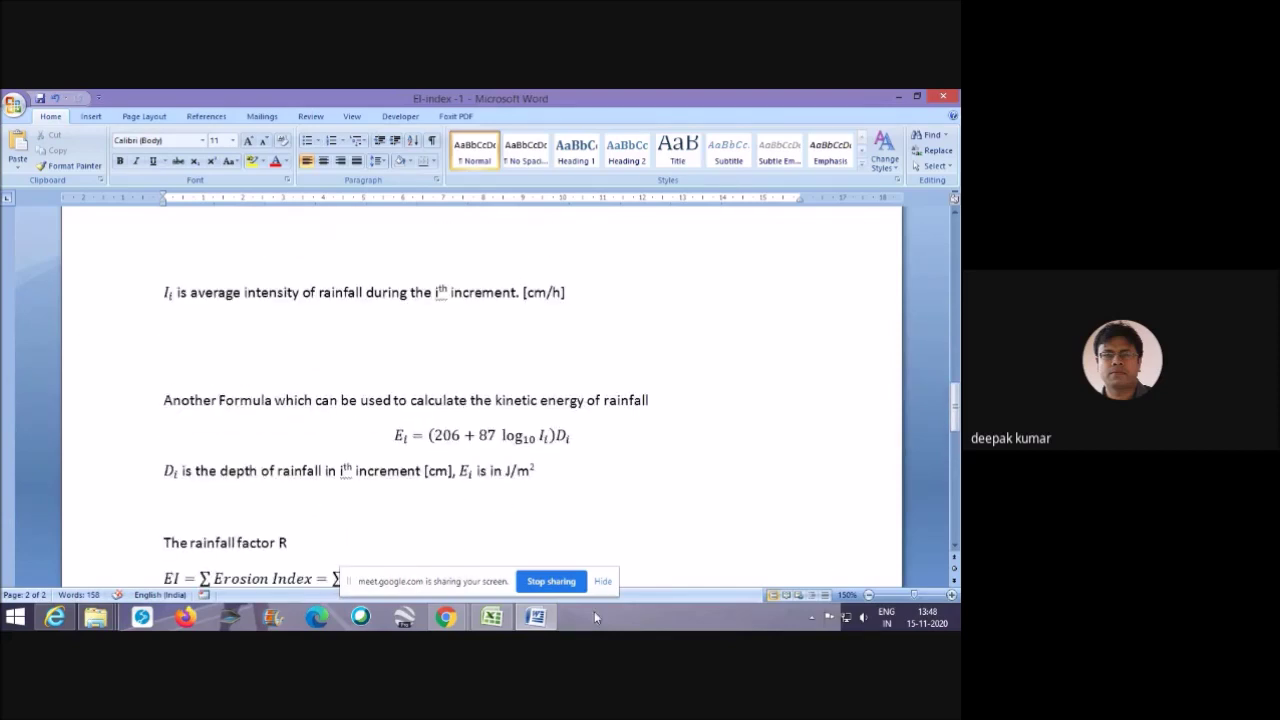
pyautogui.click(540, 622)
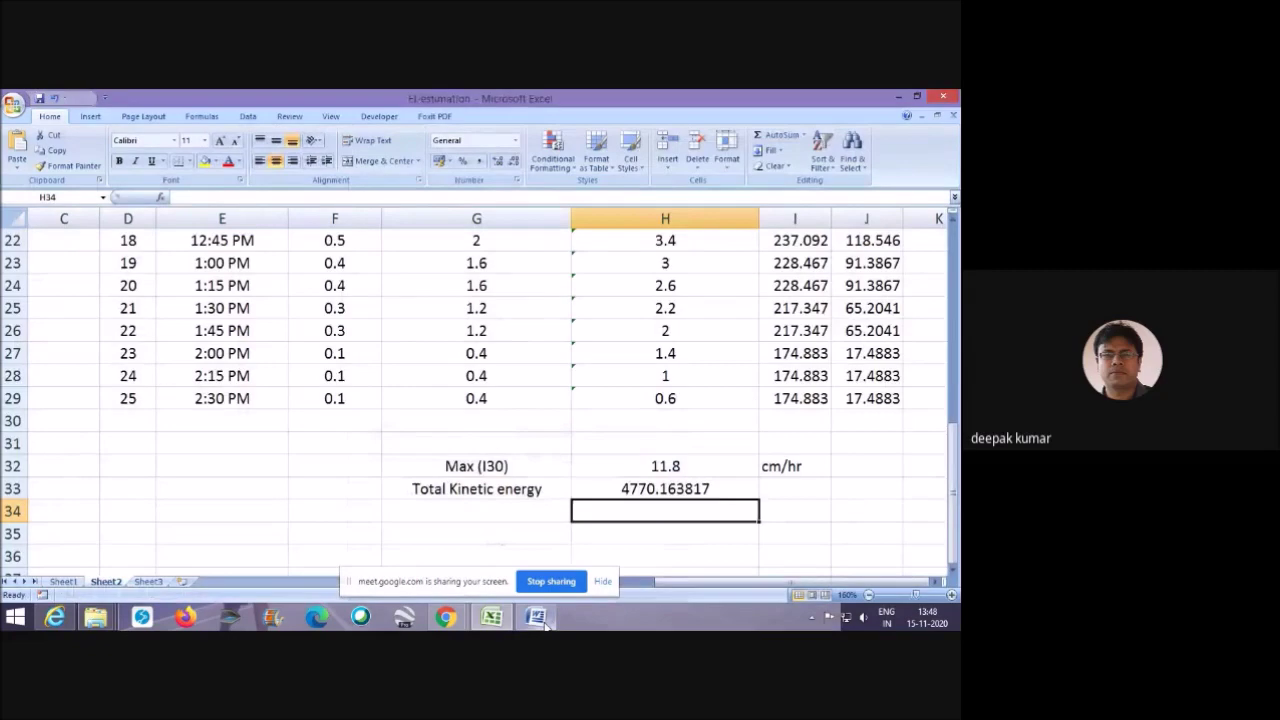
pyautogui.click(540, 620)
# Examine the rainfall factor R section, highlighting the EI and Ei terms in the erosion index equation.
pyautogui.scroll(-3, 627, 400)
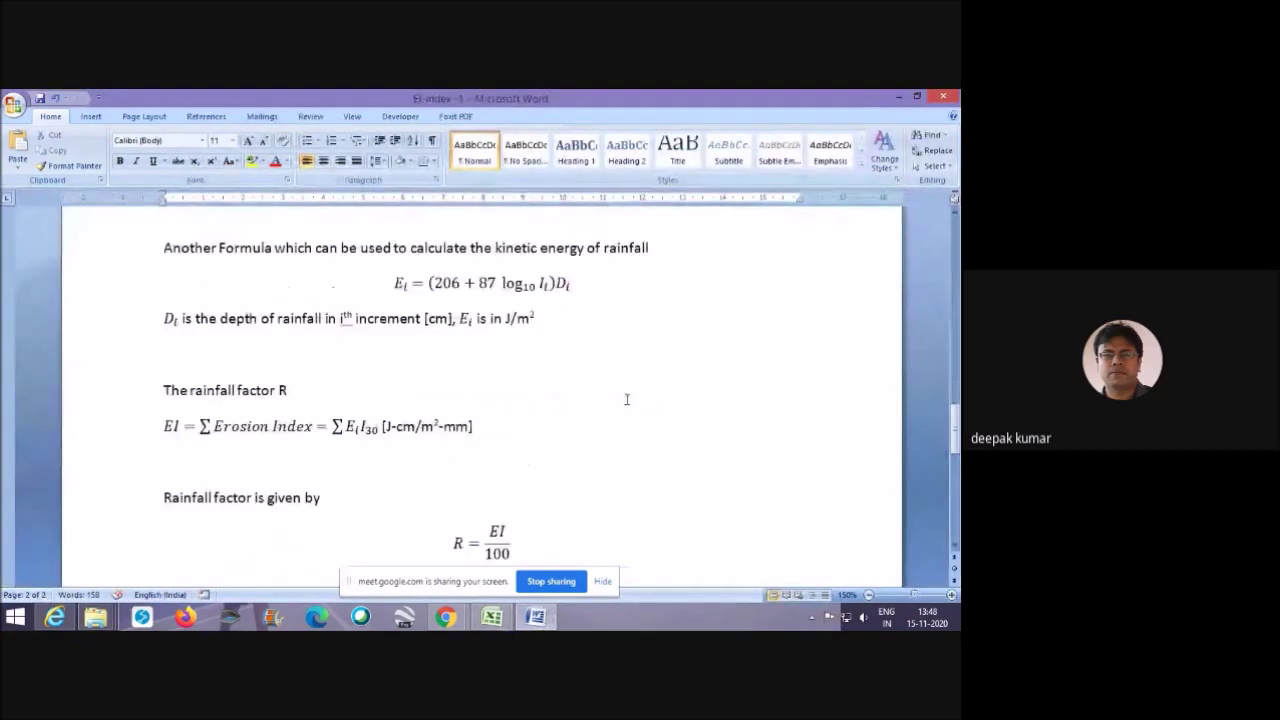
pyautogui.scroll(-2, 603, 398)
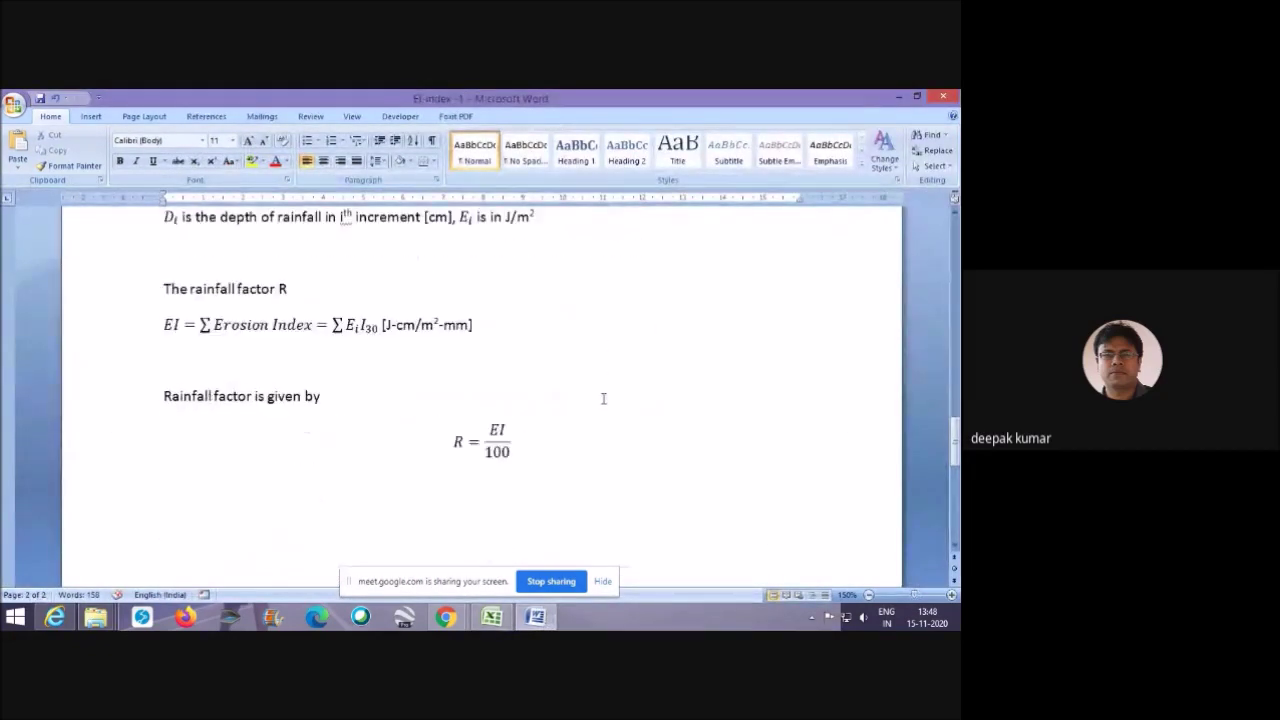
pyautogui.click(168, 323)
pyautogui.click(168, 323)
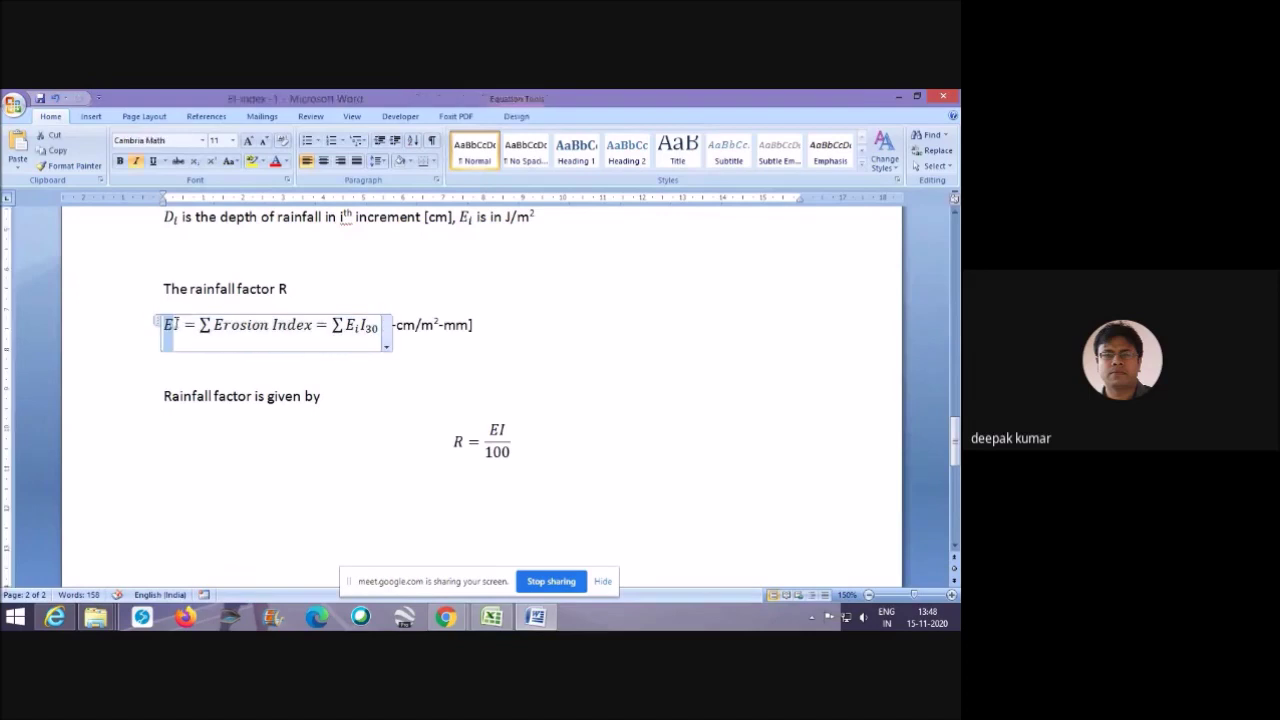
pyautogui.click(500, 374)
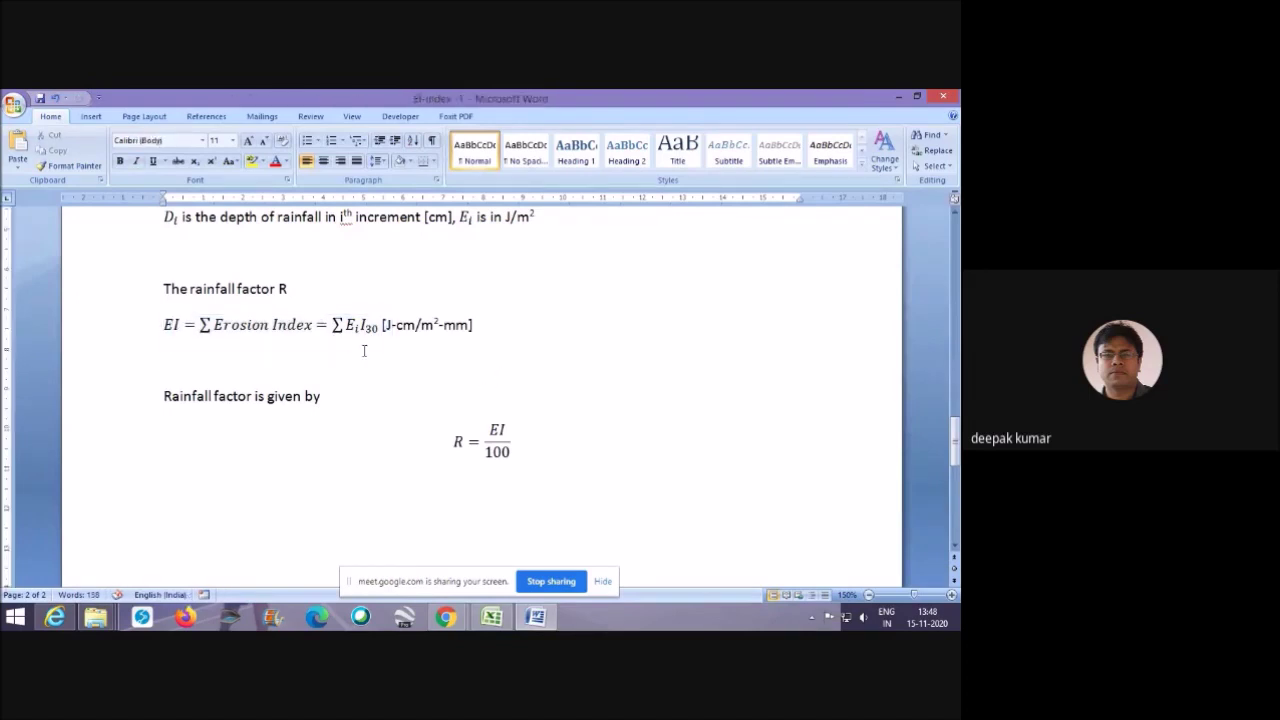
pyautogui.click(350, 327)
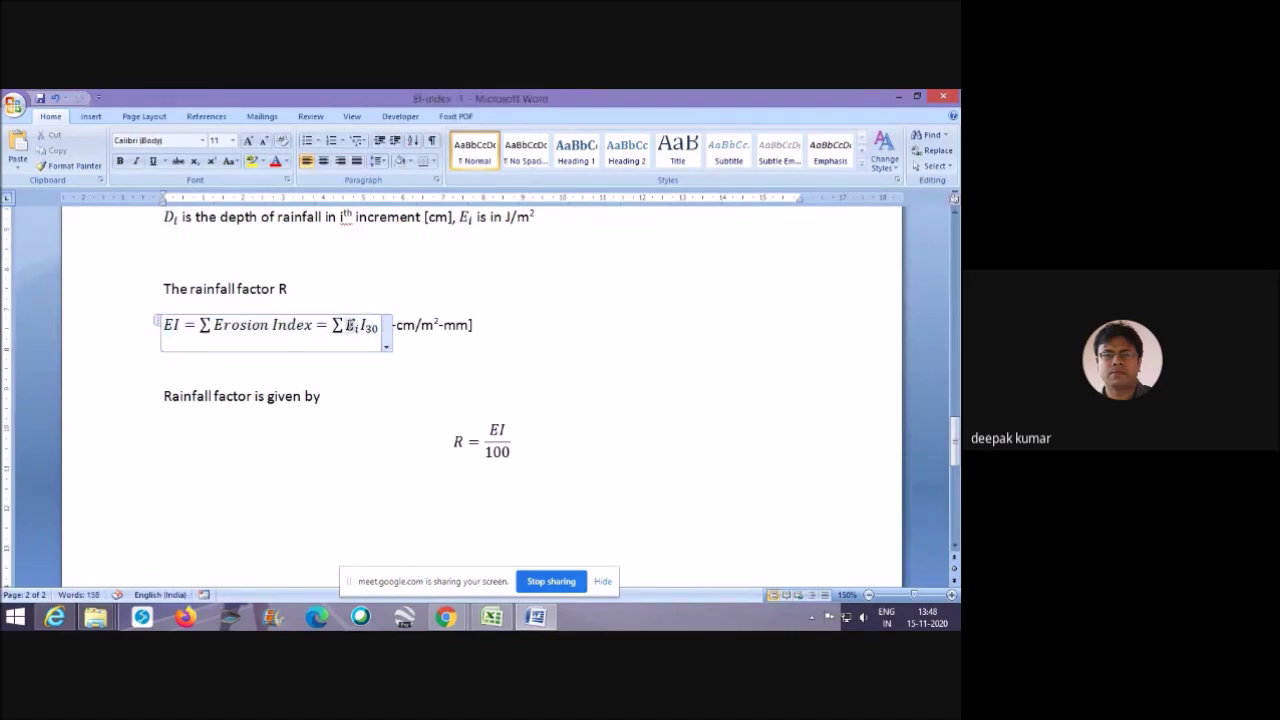
pyautogui.doubleClick(357, 329)
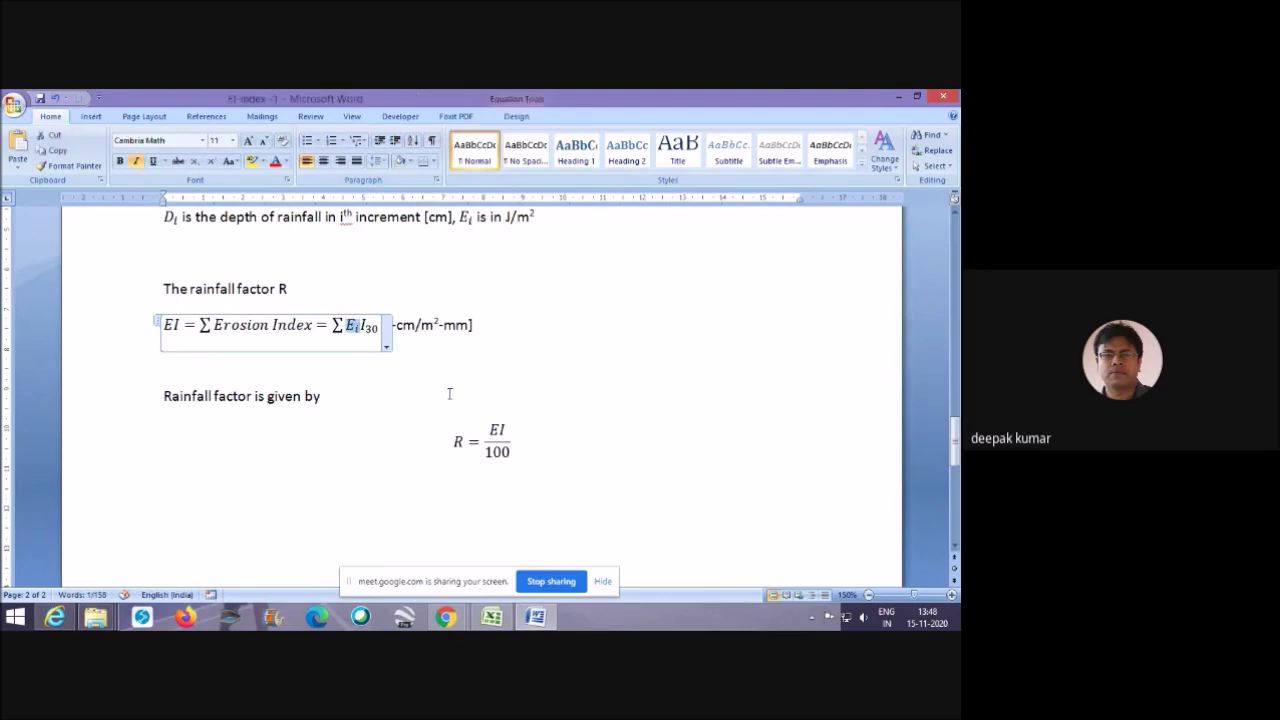
# Return to the Excel workbook and enter the label "Erosion Index" in G34.
pyautogui.click(900, 100)
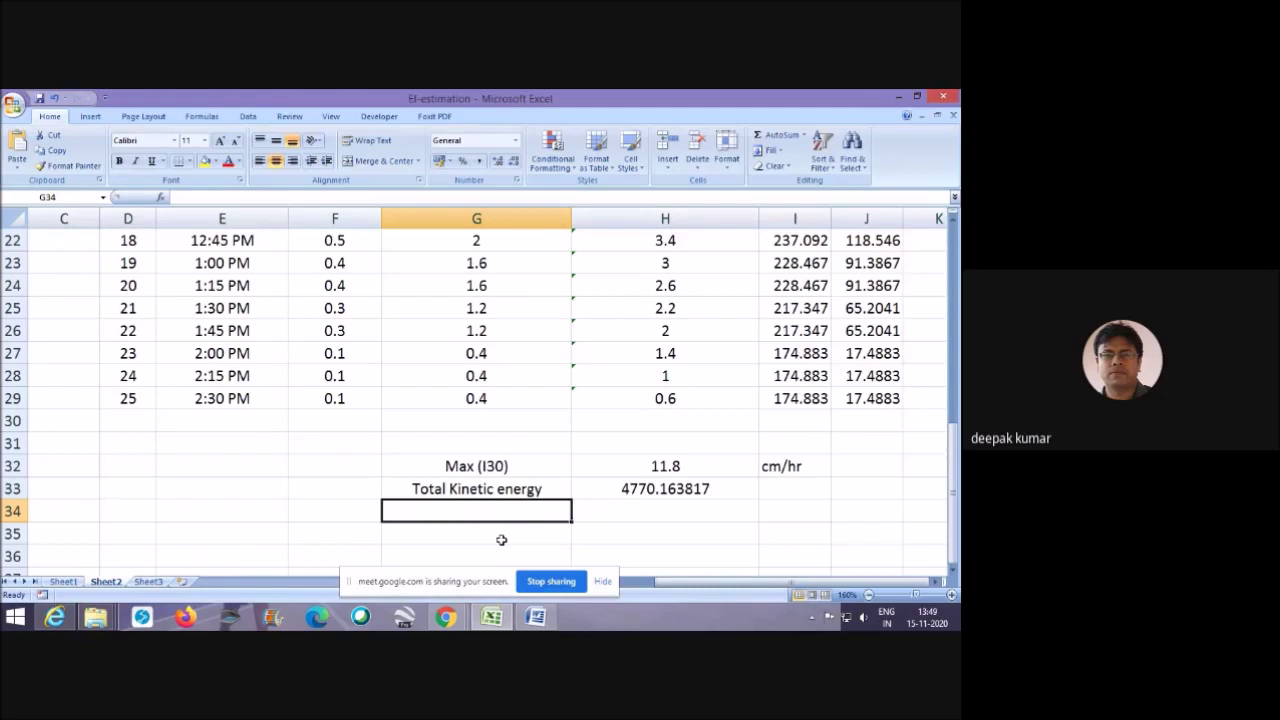
pyautogui.write('Erosion')
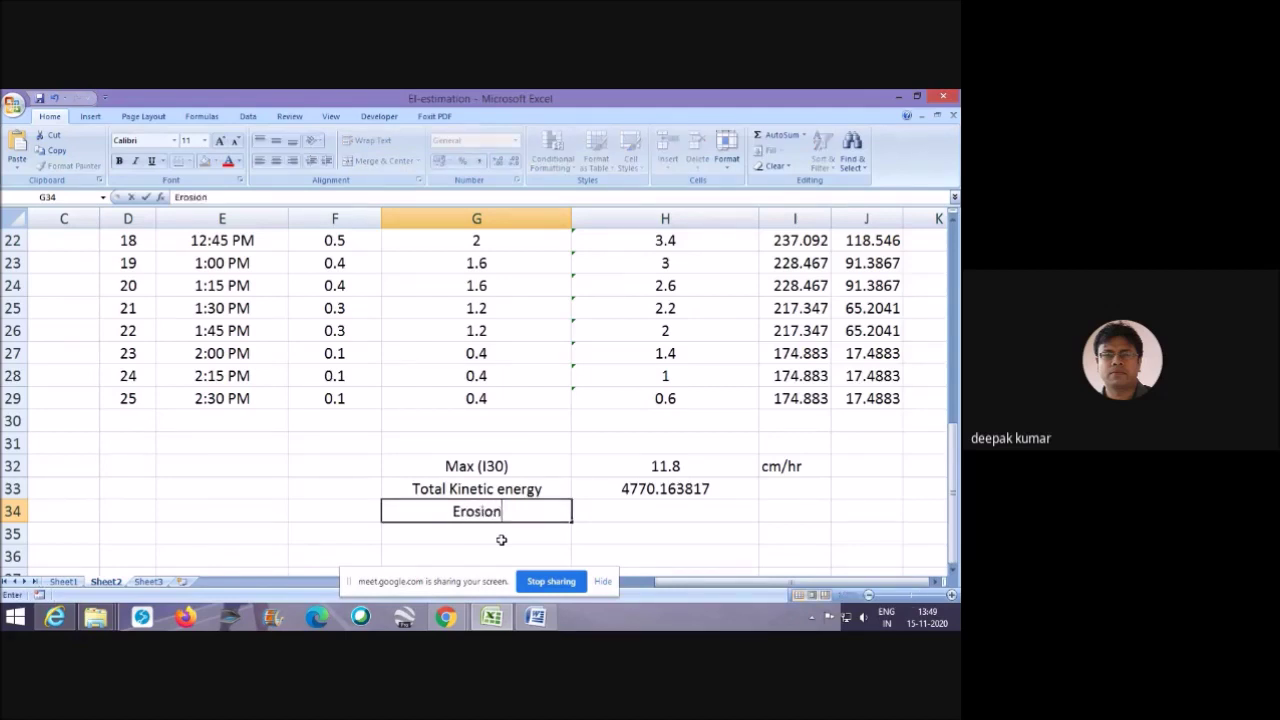
pyautogui.write(' Index')
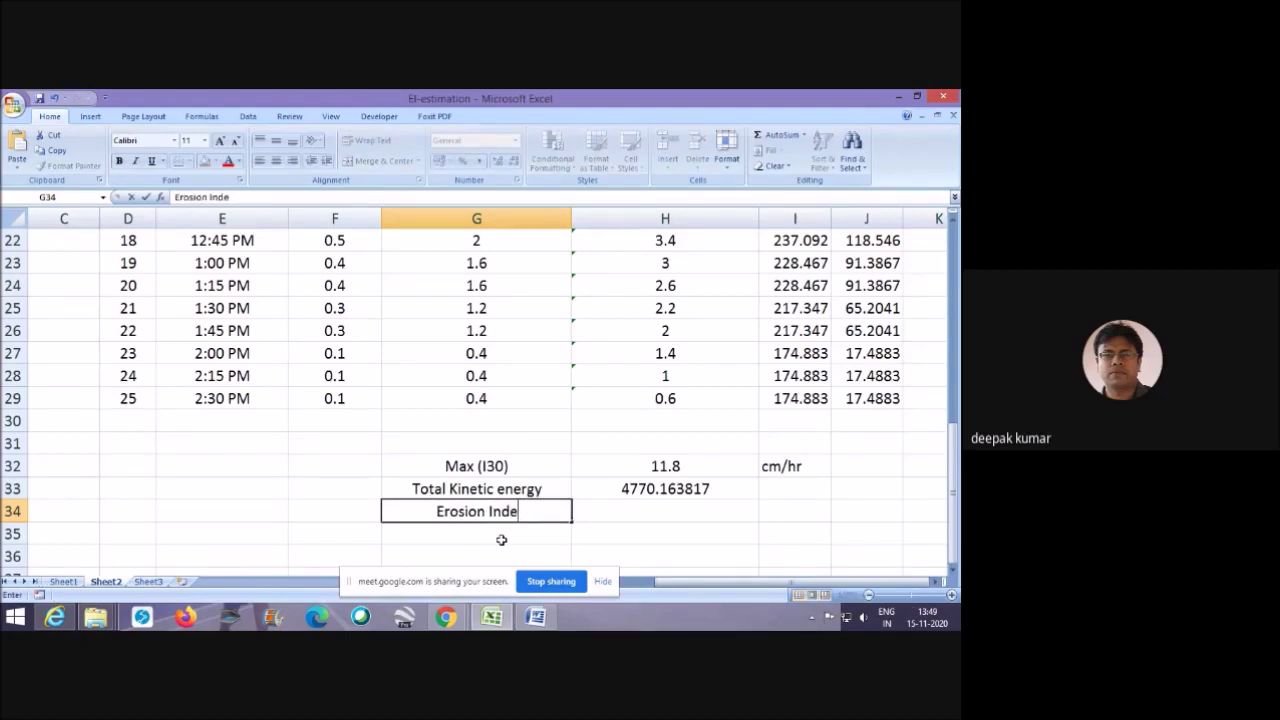
# Calculate the erosion index in H34 by multiplying the maximum I30 by the total kinetic energy with =H32*H33.
pyautogui.click(643, 518)
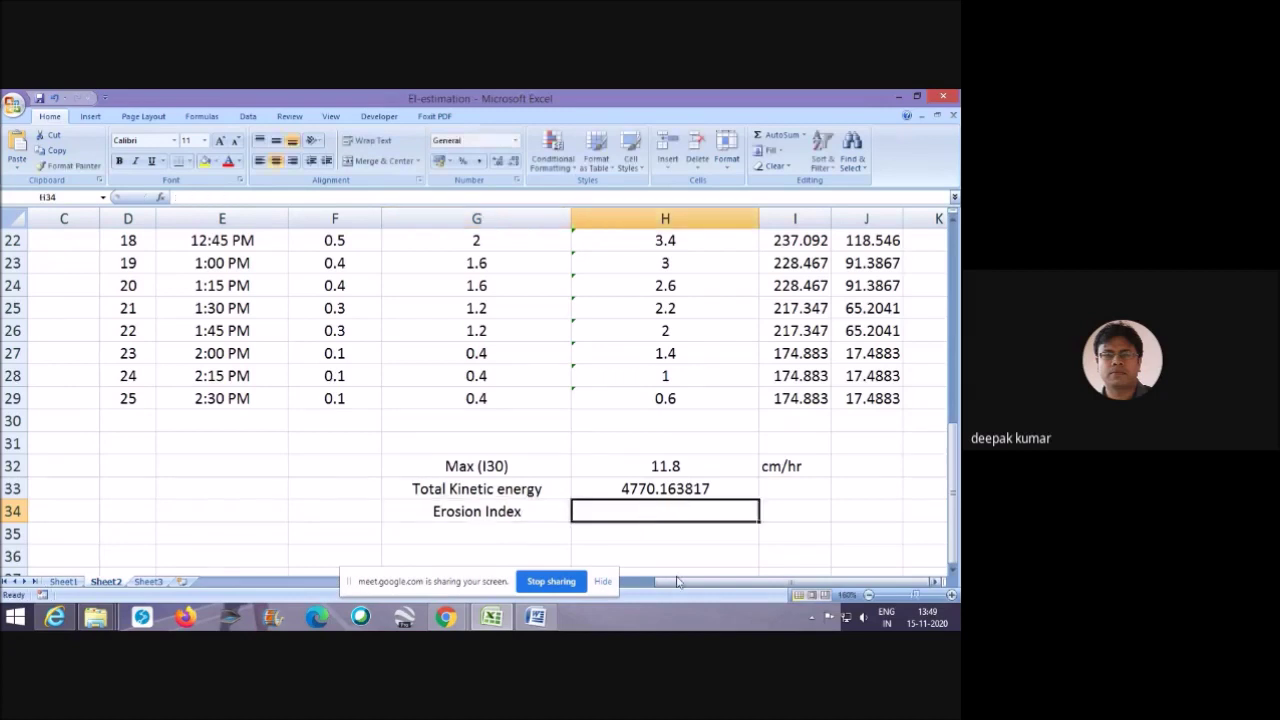
pyautogui.write('=')
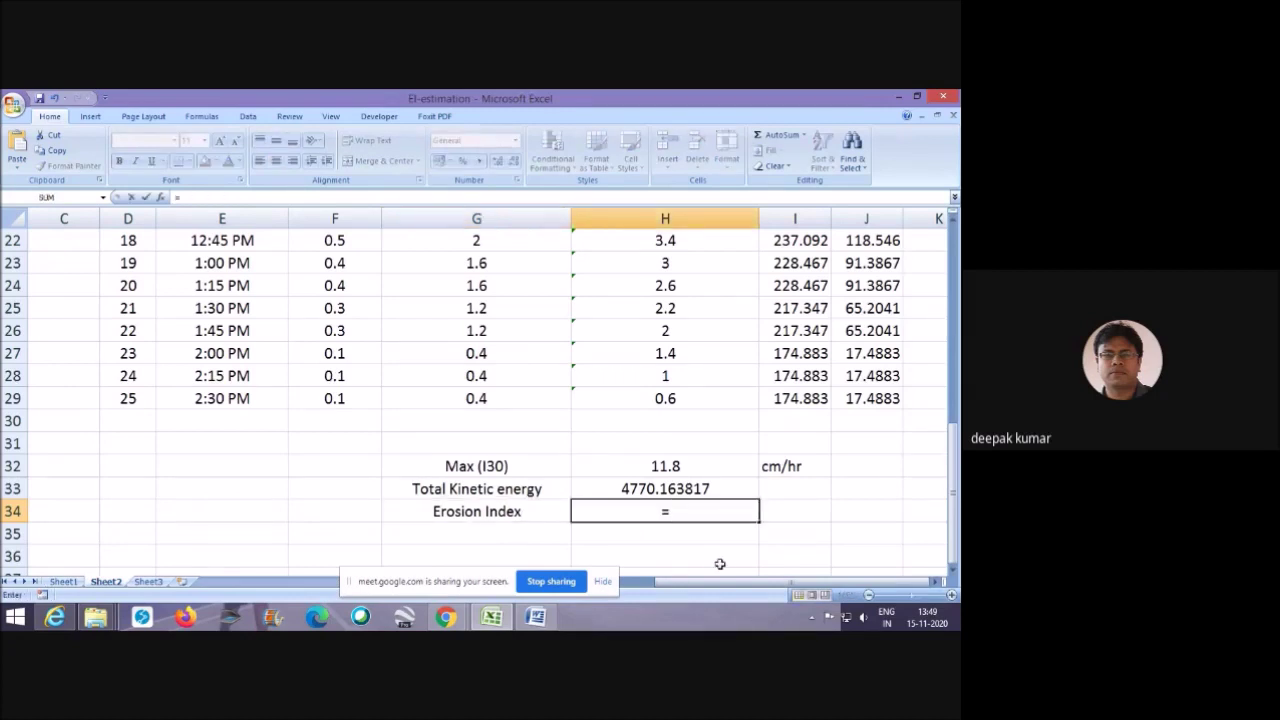
pyautogui.click(687, 467)
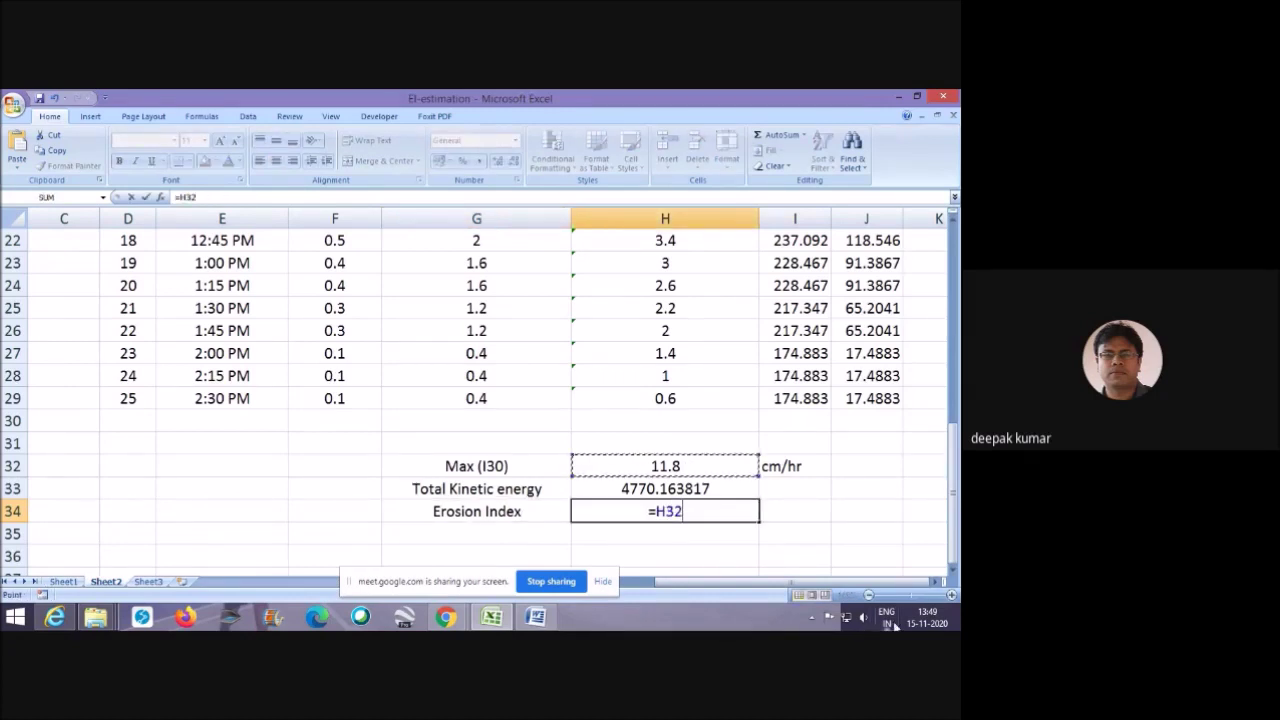
pyautogui.write('*')
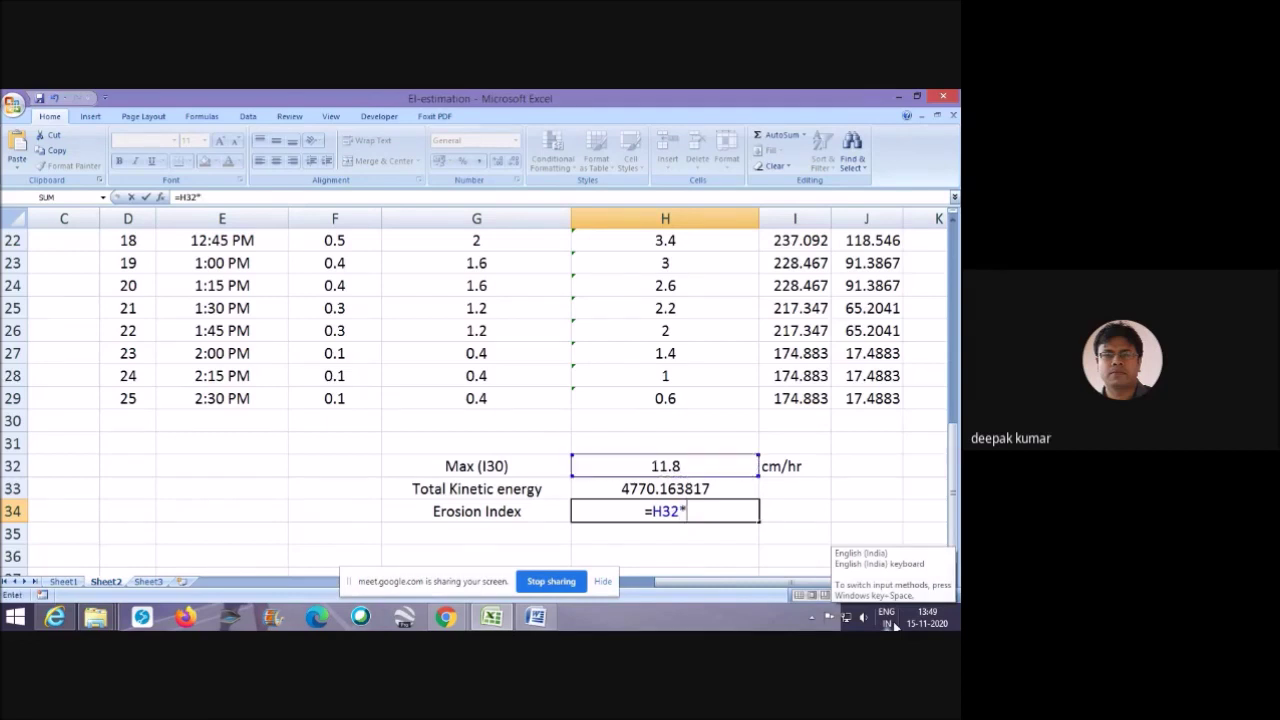
pyautogui.click(676, 489)
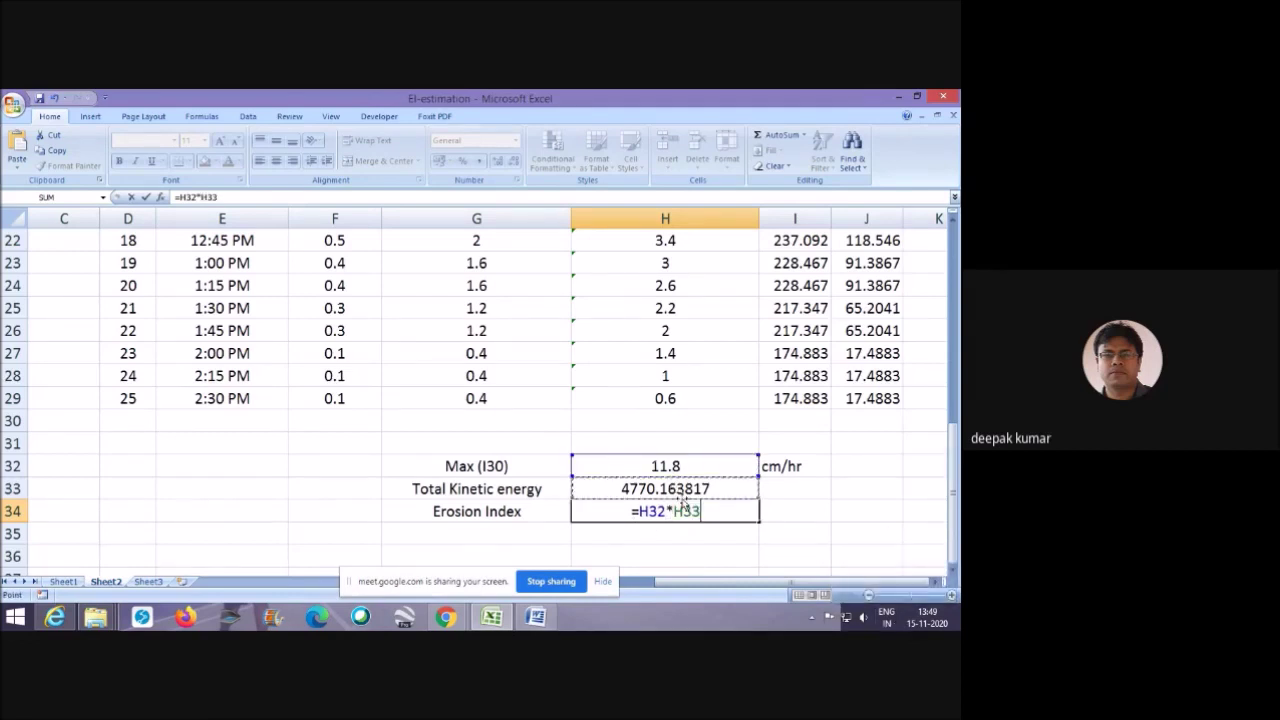
pyautogui.press('Return')
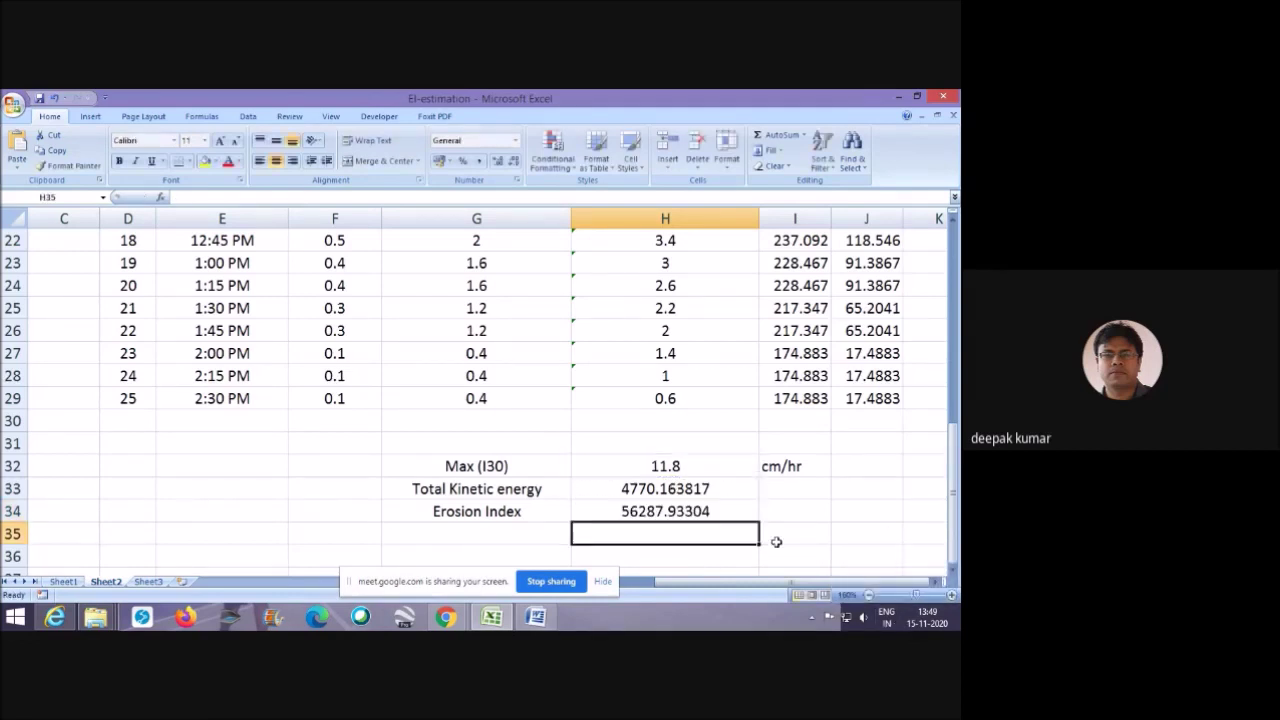
# Switch to the EI-index Word document and review the rainfall factor formula, the soil loss equation and the kinetic energy equations.
pyautogui.click(507, 535)
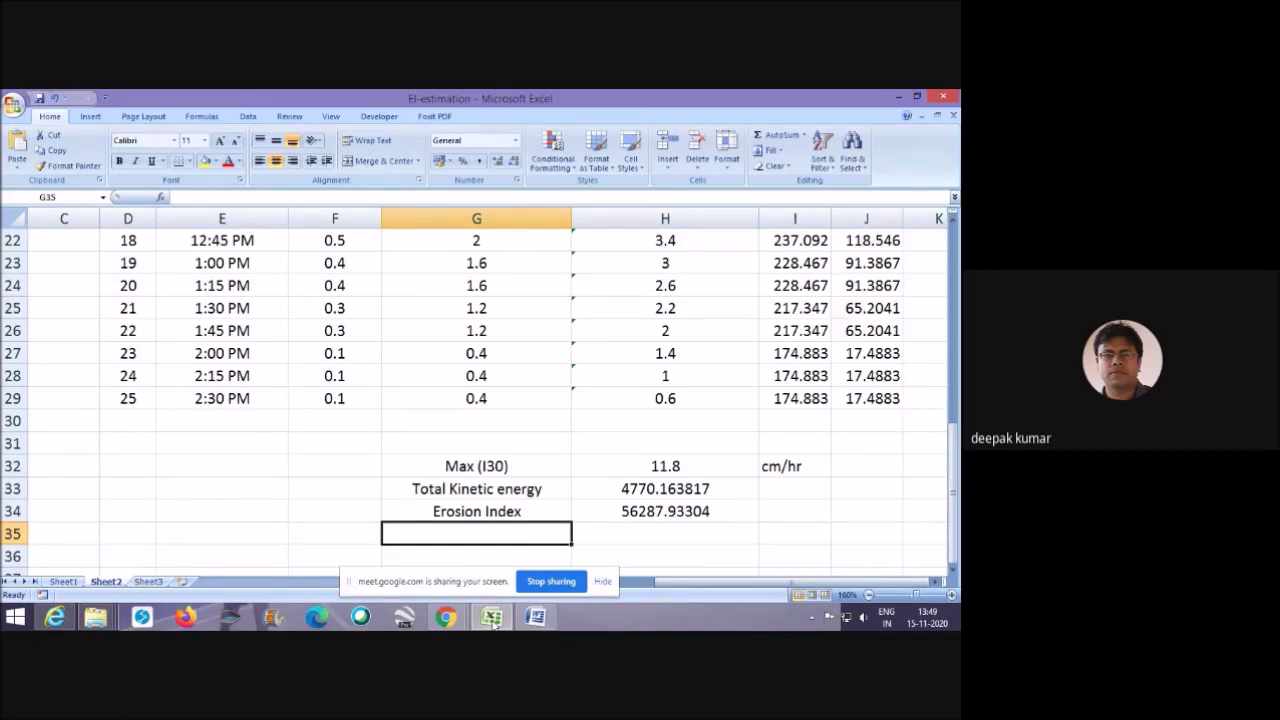
pyautogui.click(535, 617)
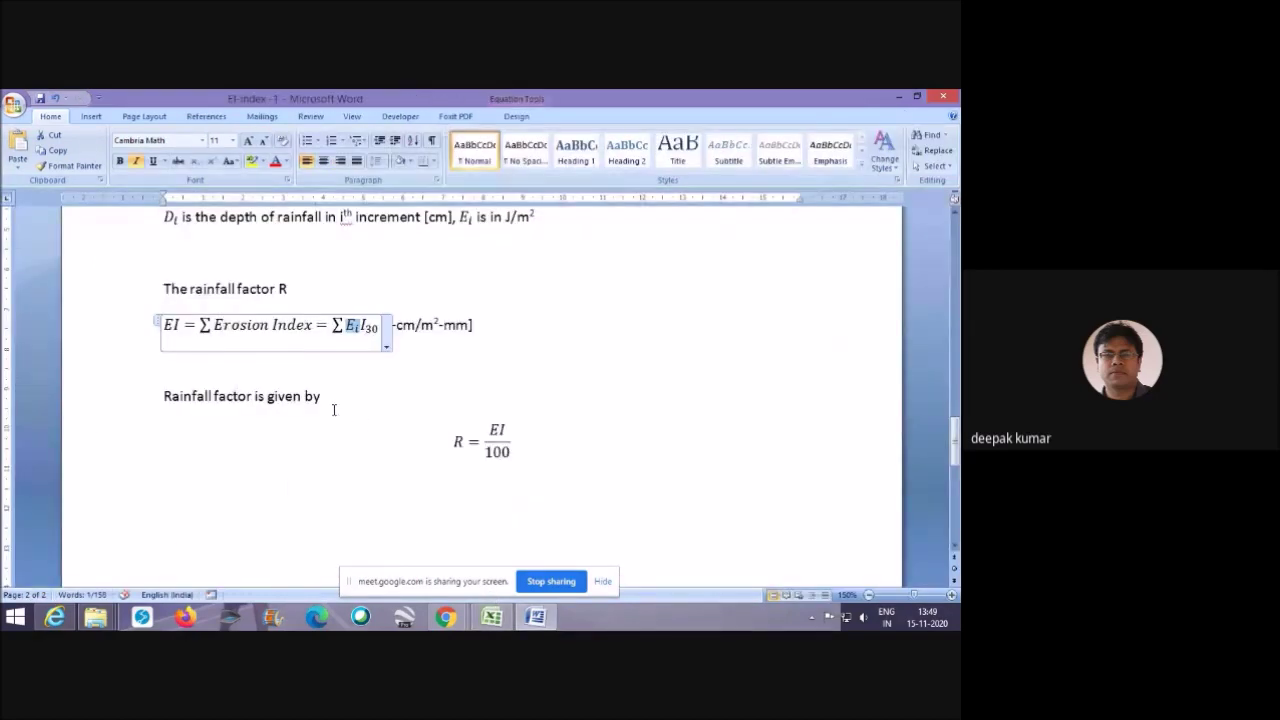
pyautogui.scroll(15, 335, 400)
pyautogui.scroll(4, 335, 379)
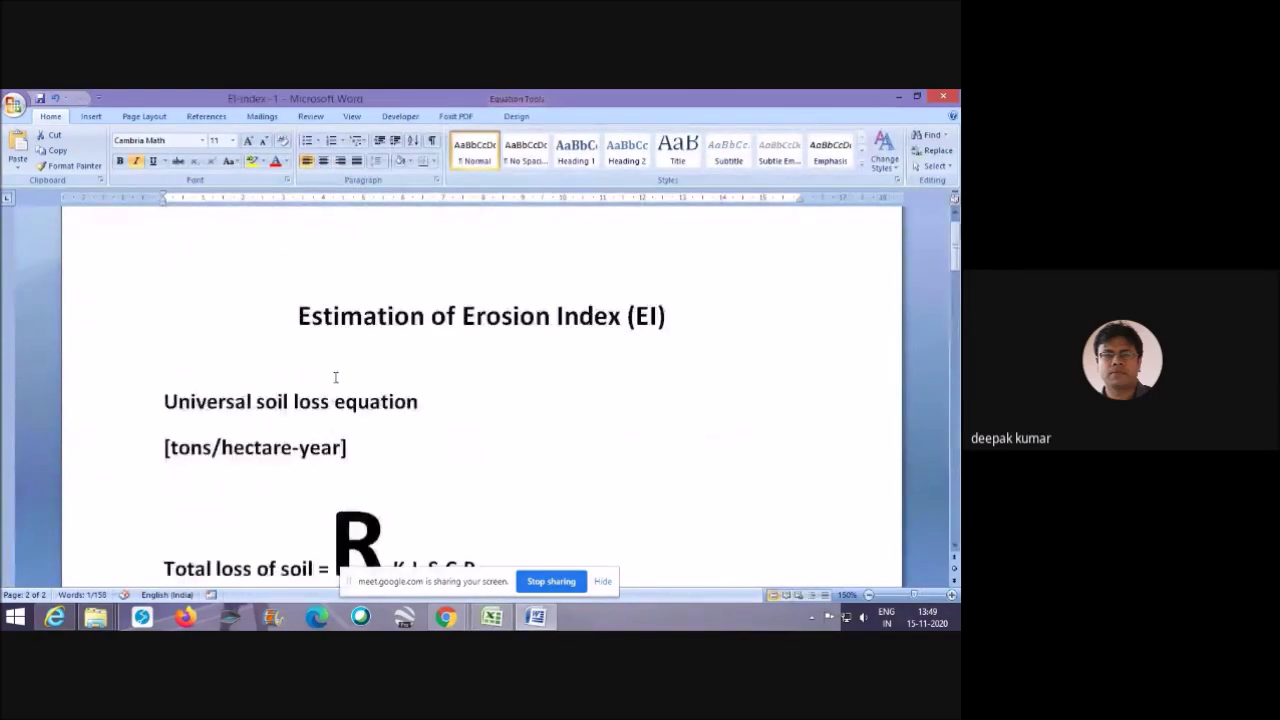
pyautogui.scroll(-2, 336, 374)
pyautogui.scroll(-15, 467, 450)
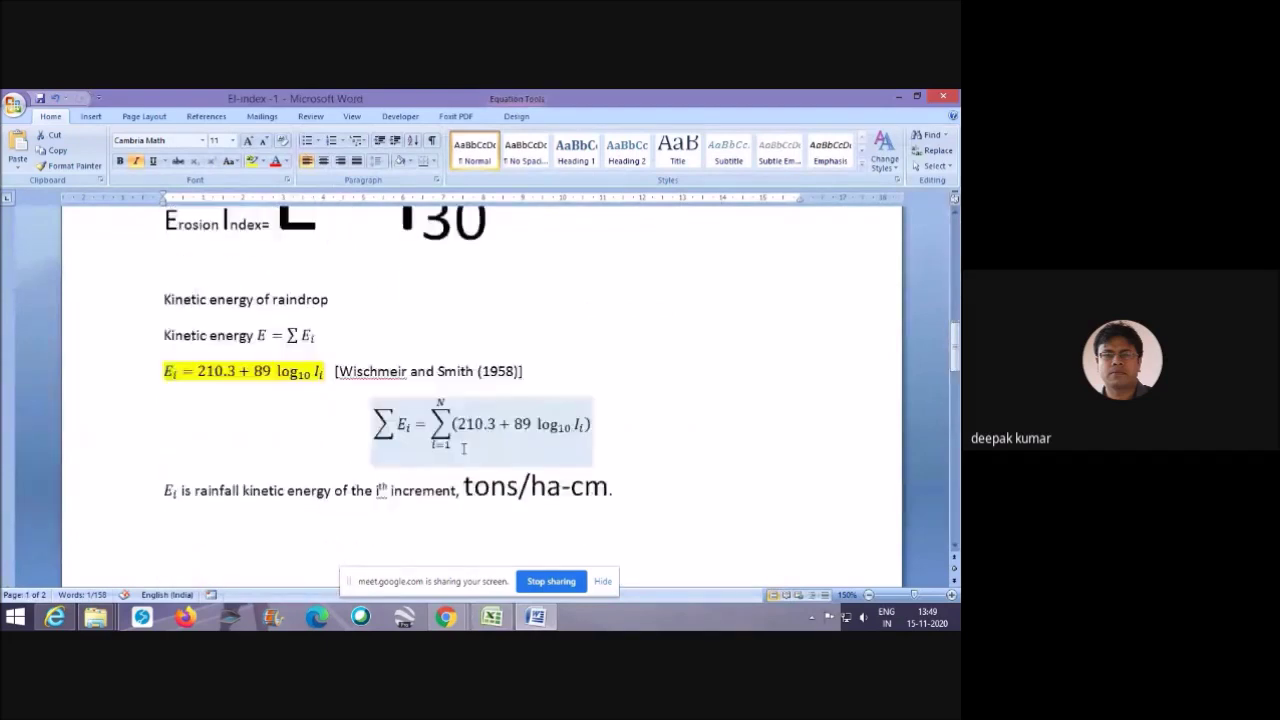
# Return to the Excel workbook and enter the label "Rainfall factor (R)" in G35.
pyautogui.click(900, 97)
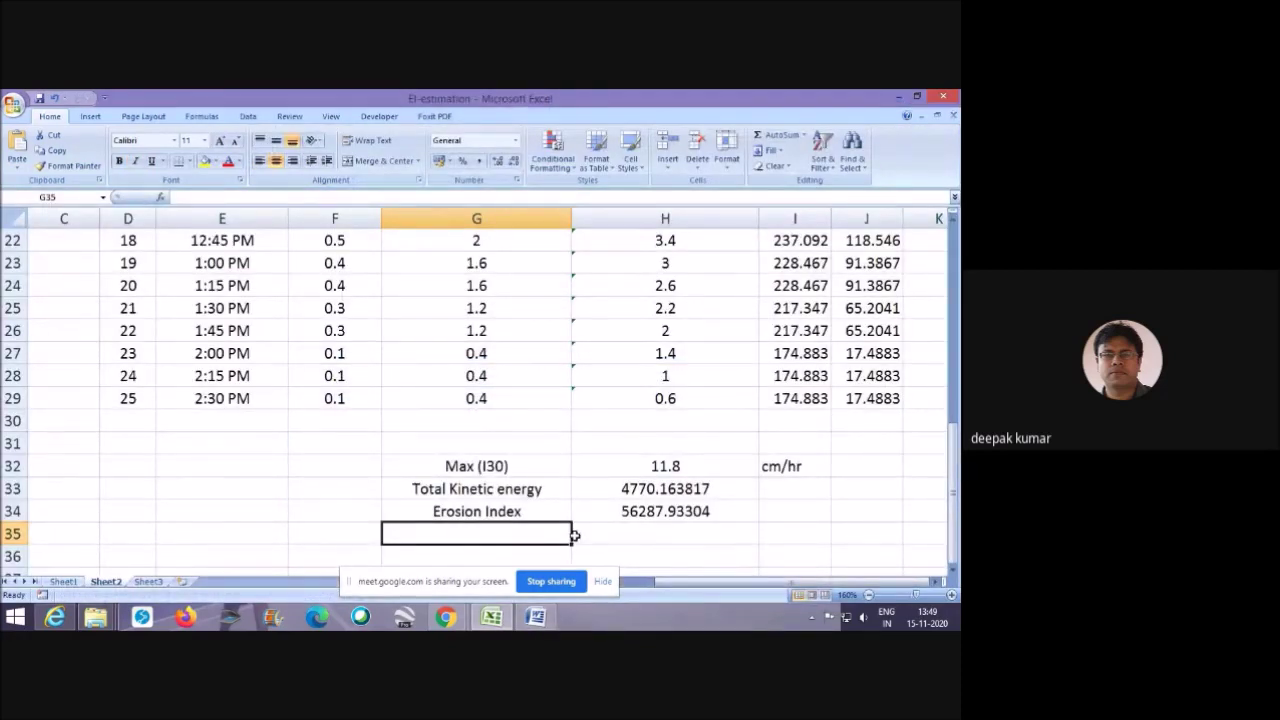
pyautogui.write('Rainfall fact')
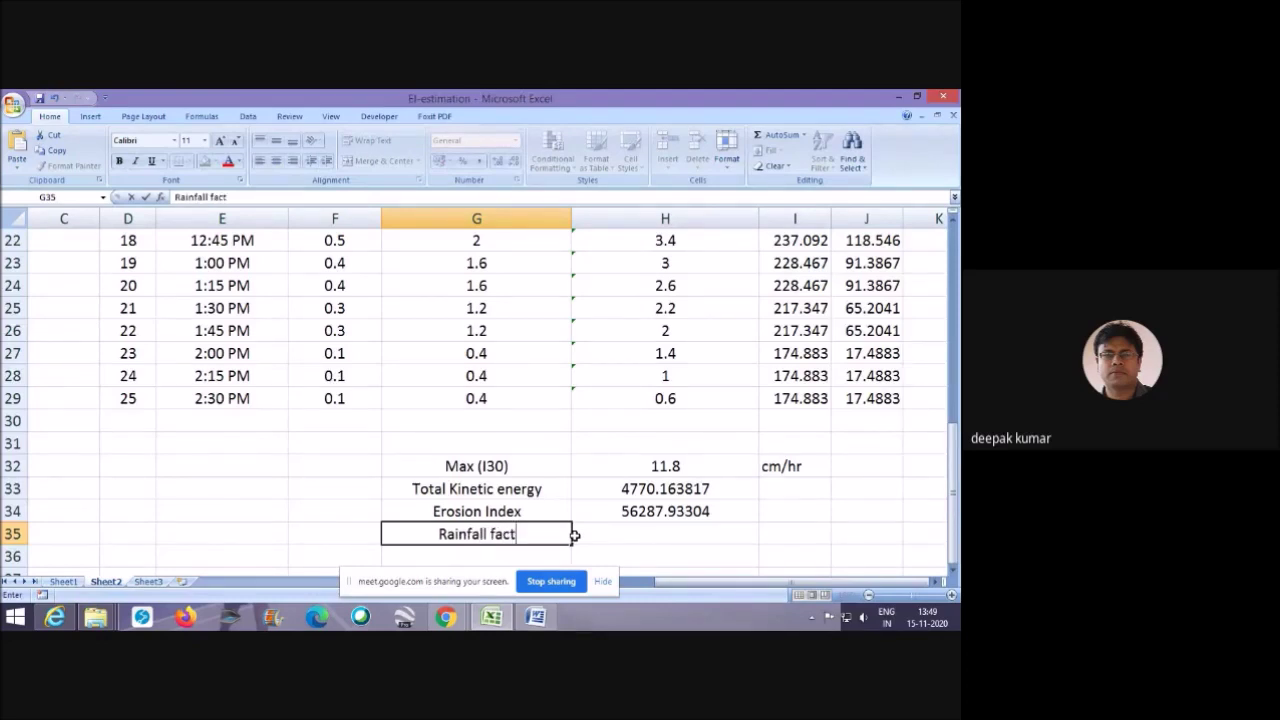
pyautogui.write('or (')
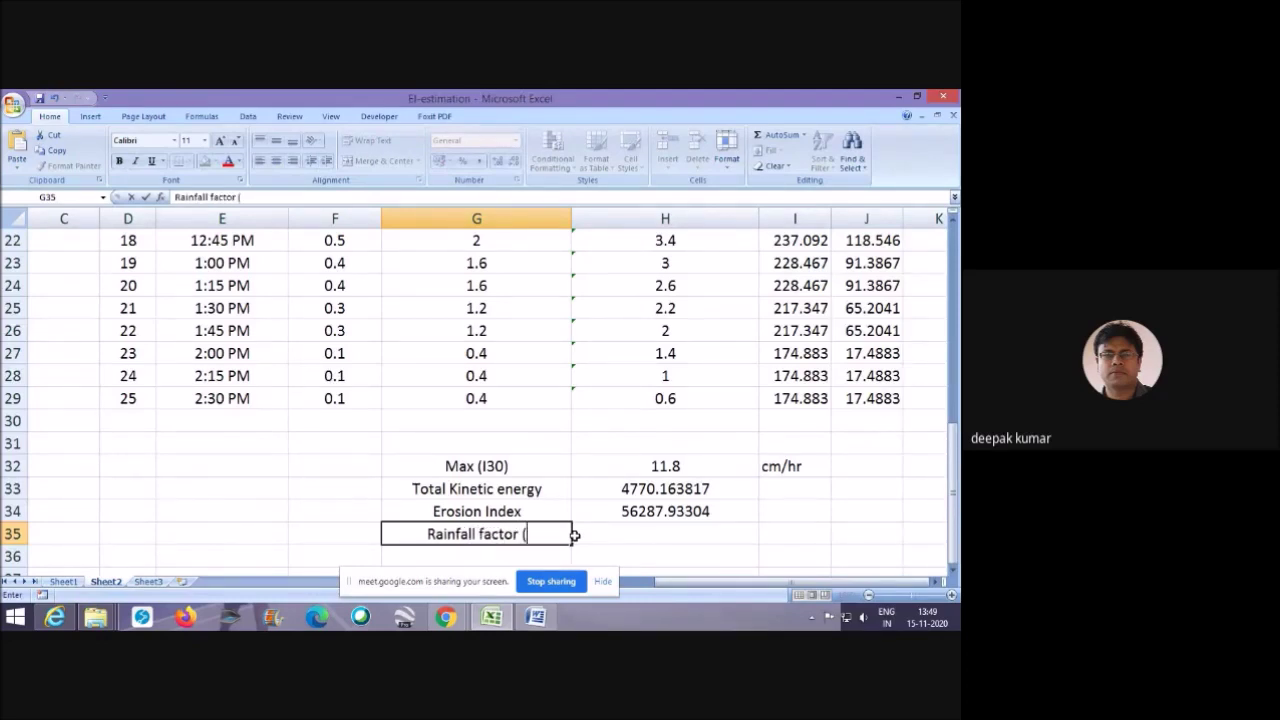
pyautogui.write('R)')
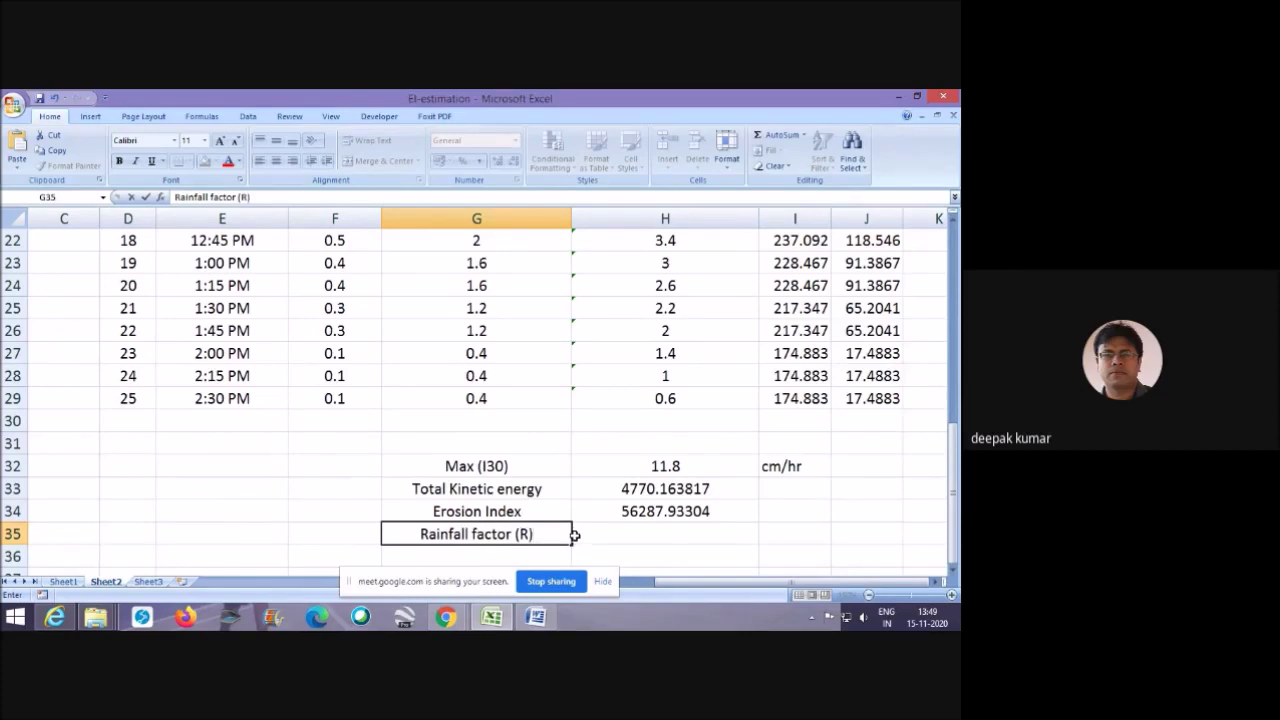
# Calculate the rainfall factor in H35 by dividing the erosion index by 100 with =H34/100.
pyautogui.click(638, 536)
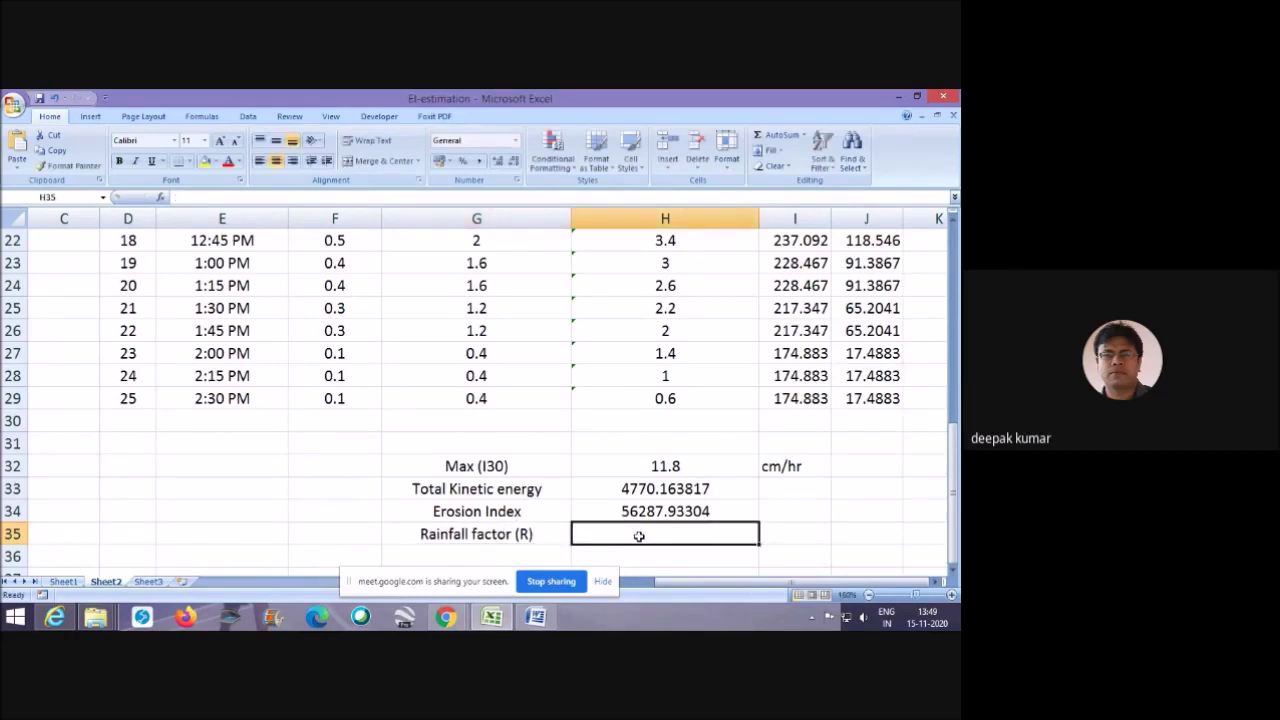
pyautogui.write('=')
pyautogui.click(650, 512)
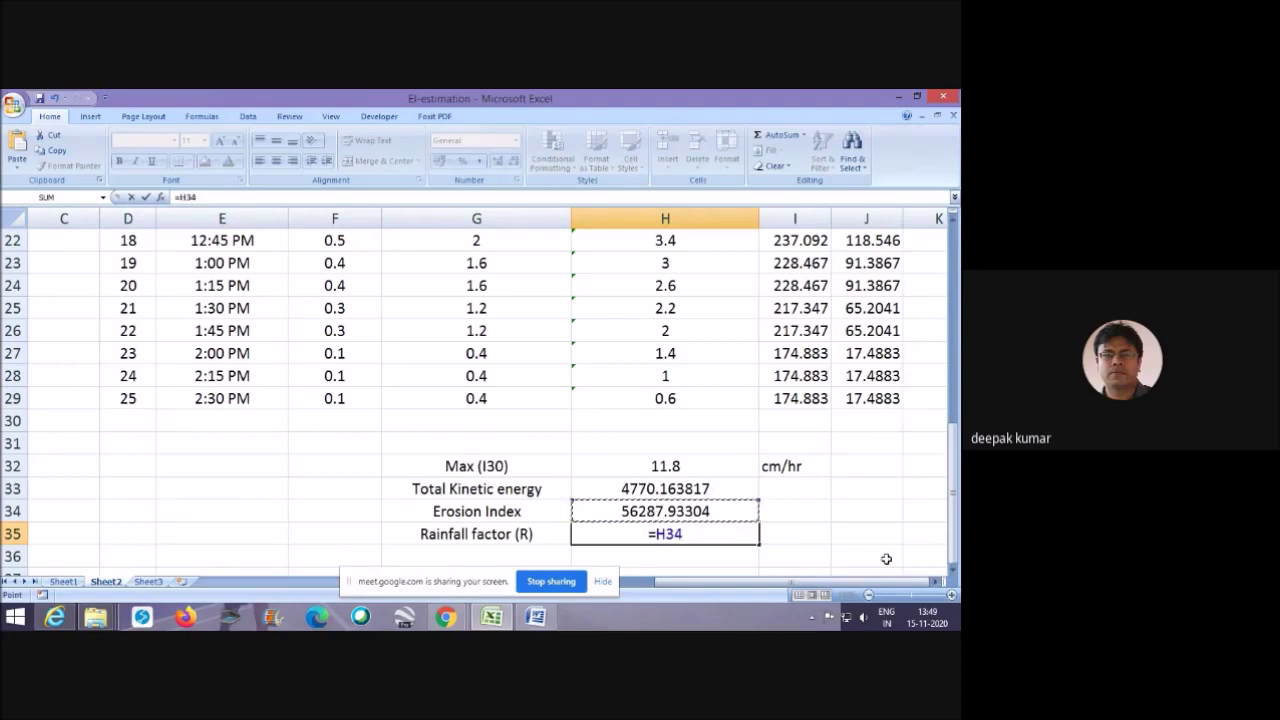
pyautogui.write('/')
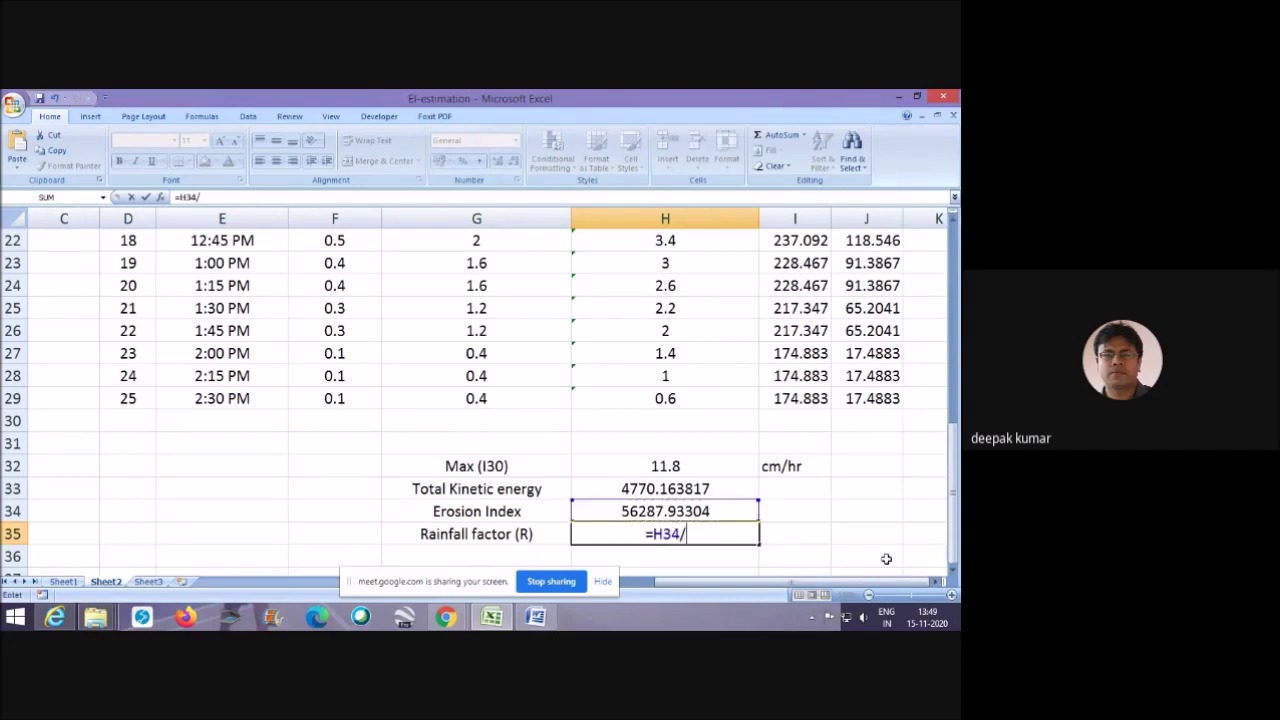
pyautogui.write('100')
pyautogui.press('Return')
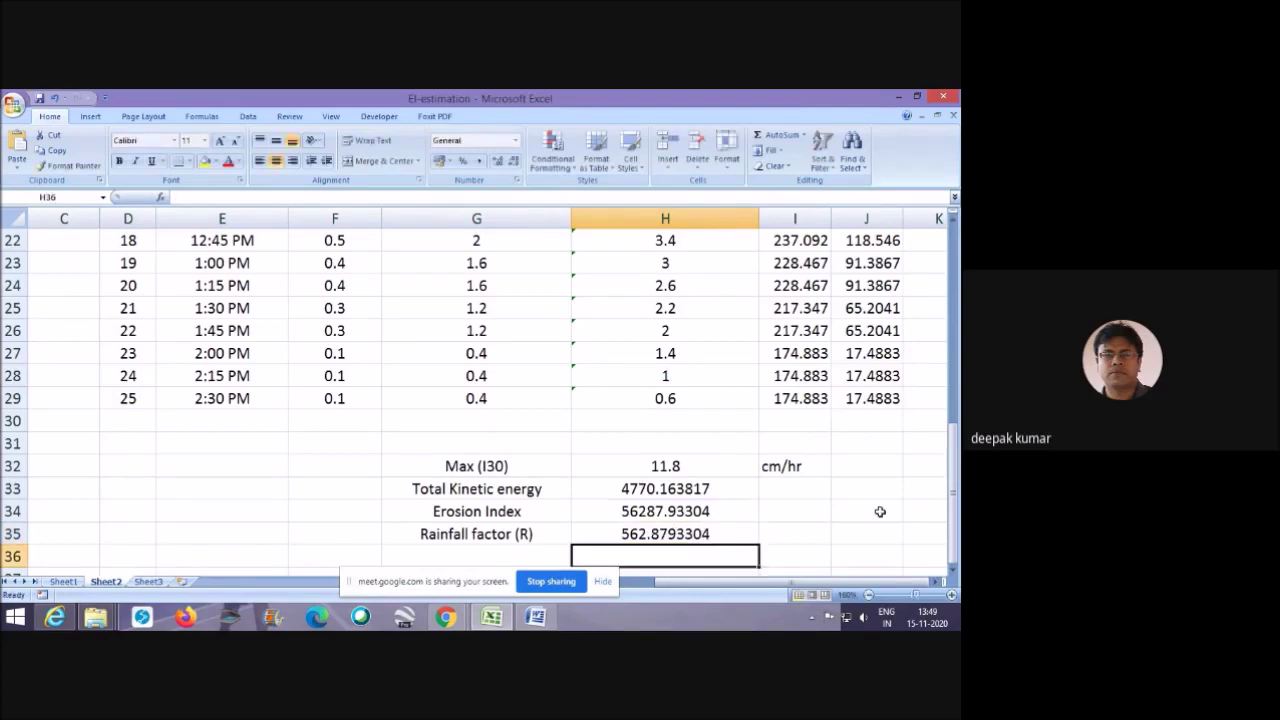
pyautogui.click(669, 531)
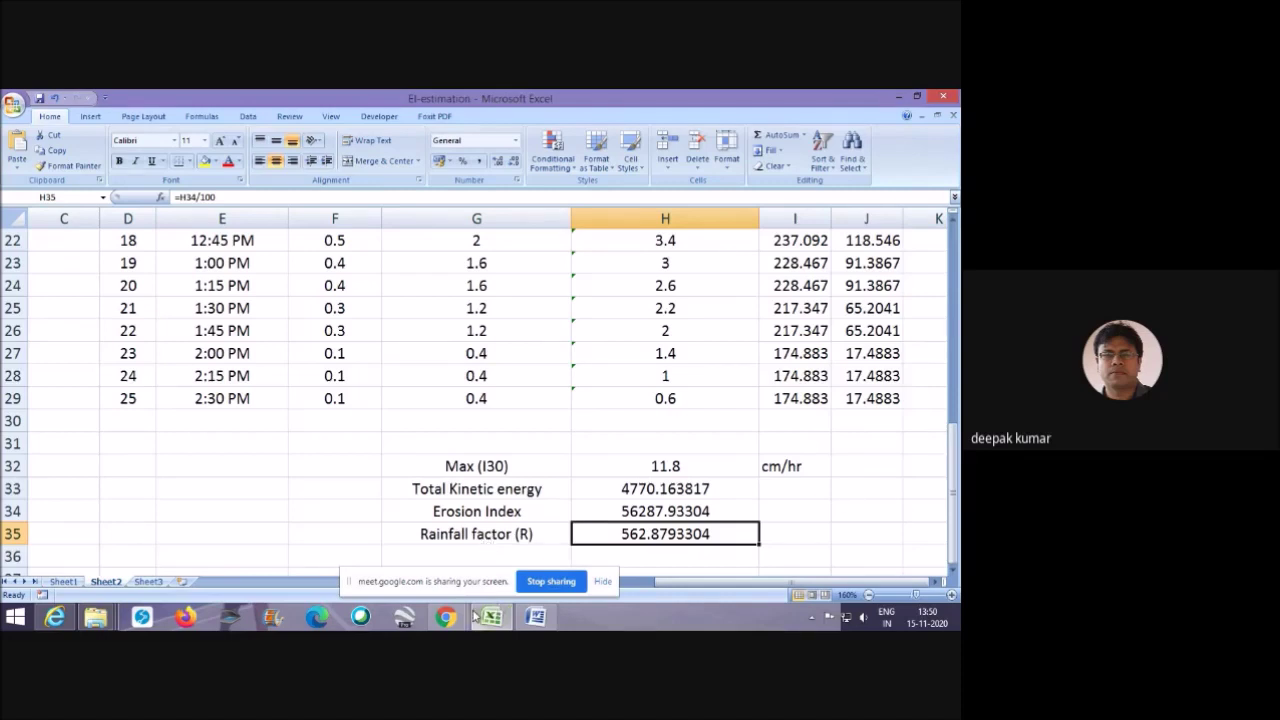
# Stop sharing the screen in the Google Meet call.
pyautogui.click(545, 584)
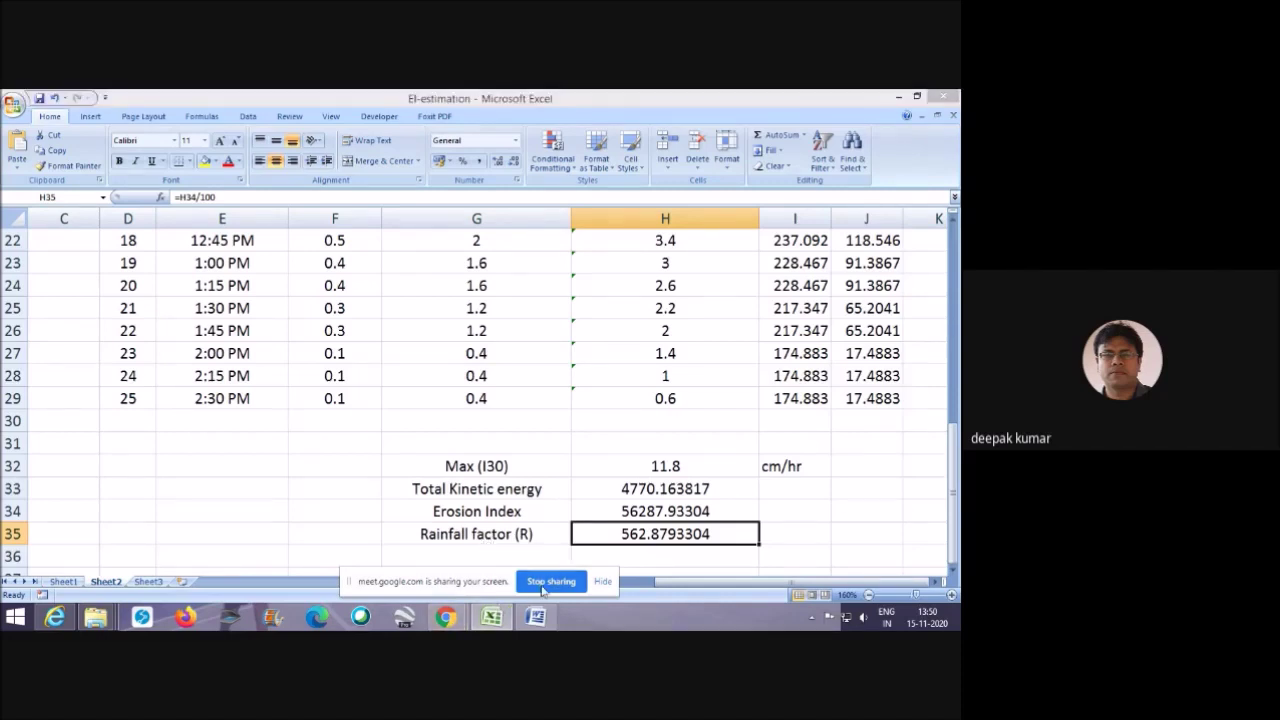